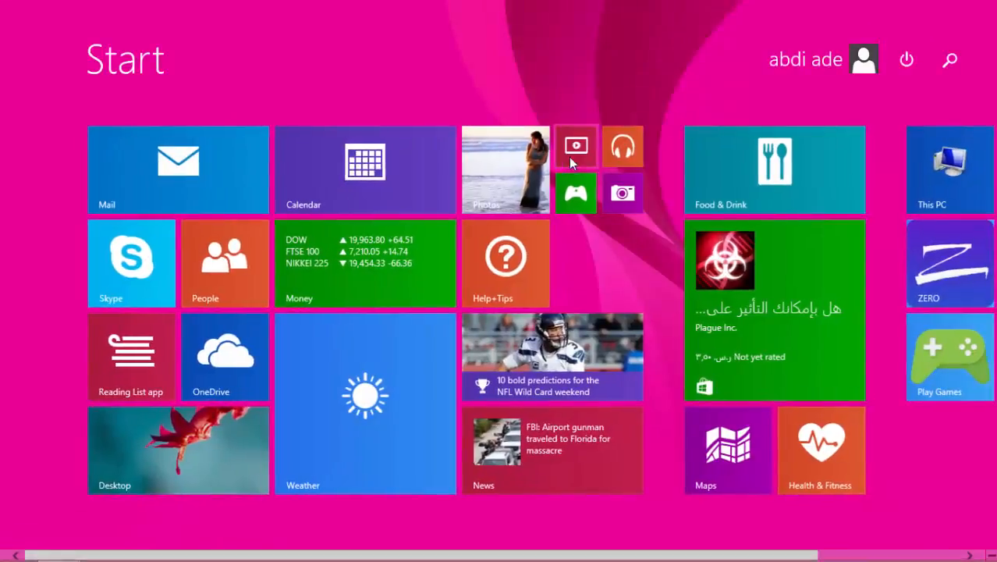
Step: Search the computer for Notepad and open it with a blank document
left_click(938, 62)
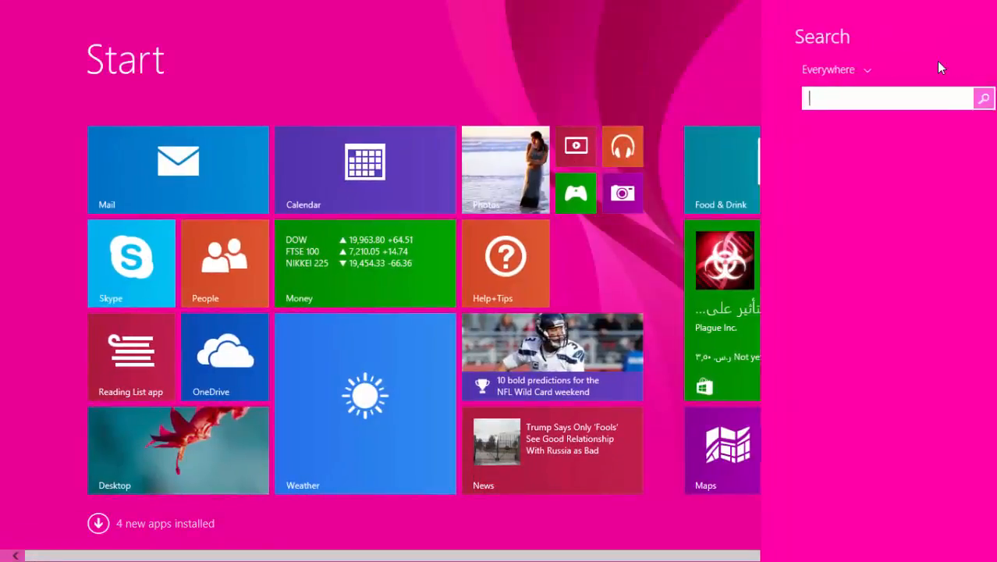
type("NOTEpad")
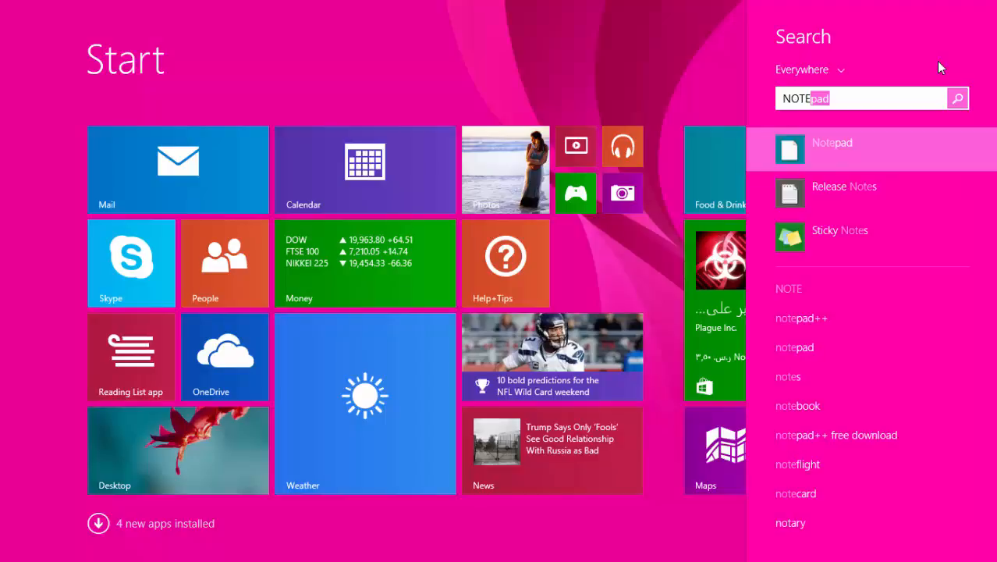
key("Return")
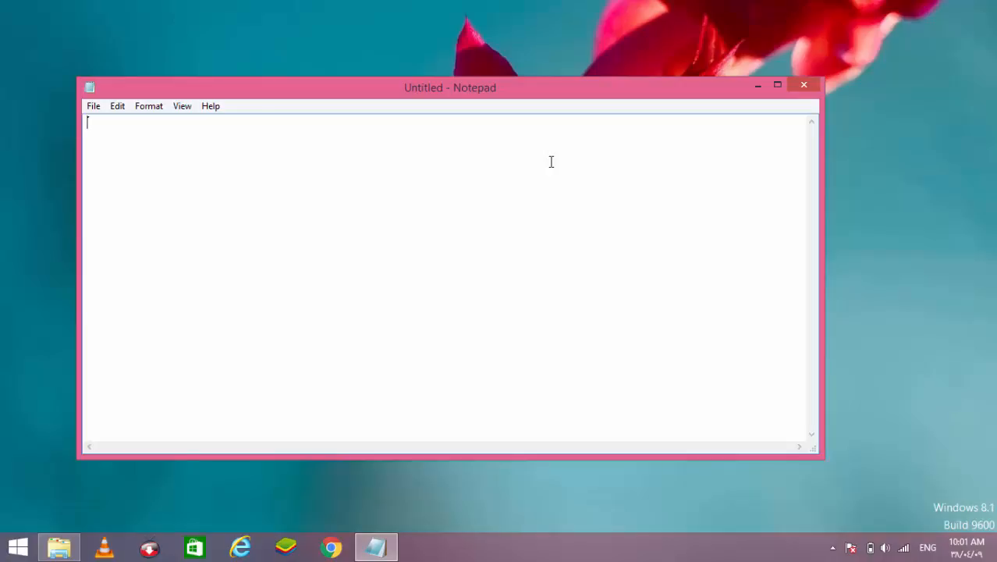
Step: List the video resolutions 140, 240, 360 and 480 on separate lines in the blank Notepad document
type("140")
key("Return")
type("240")
key("Return")
type("360")
key("Return")
type("480")
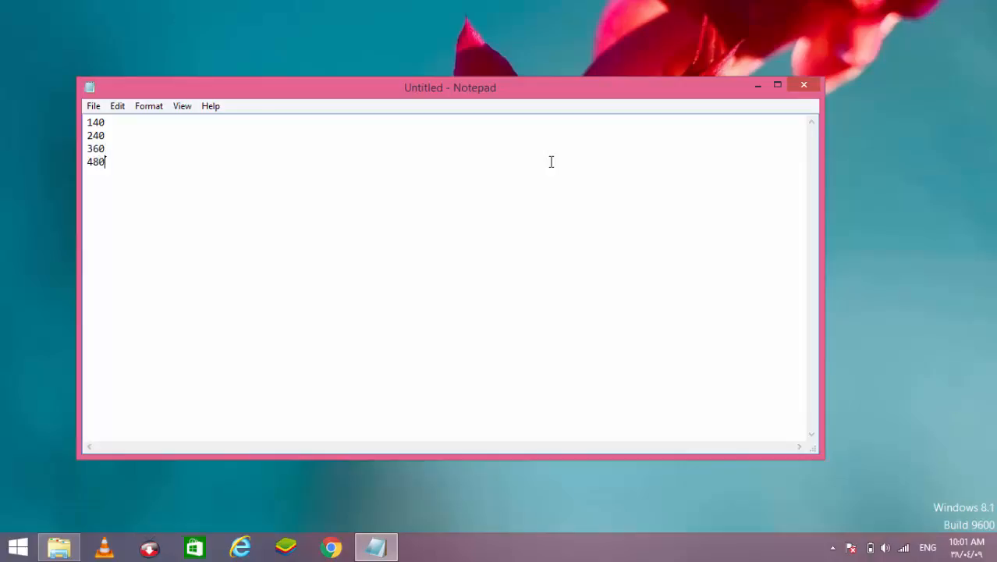
Step: Extend the resolution list with 720 HD on the next line and 1080 HD below a blank line
key("Return")
type("720HD")
key("BackSpace")
key("BackSpace")
type("HD")
type("1280")
key("BackSpace")
key("BackSpace")
key("BackSpace")
key("BackSpace")
key("Return")
key("Return")
type("1080 HD")
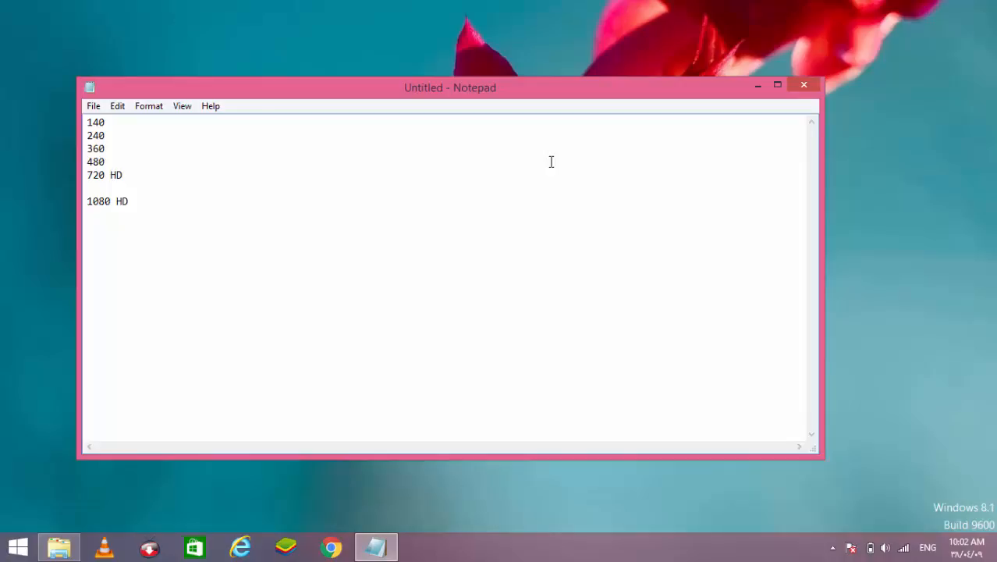
Step: Leave a blank line under 1080 HD and add 1280 HD and 1920 on consecutive lines
key("Return")
key("Return")
type("1280 HD")
key("Return")
type("1980")
key("BackSpace")
key("BackSpace")
type("20")
Step: Switch to Chrome and go to the Google search page
left_click(331, 546)
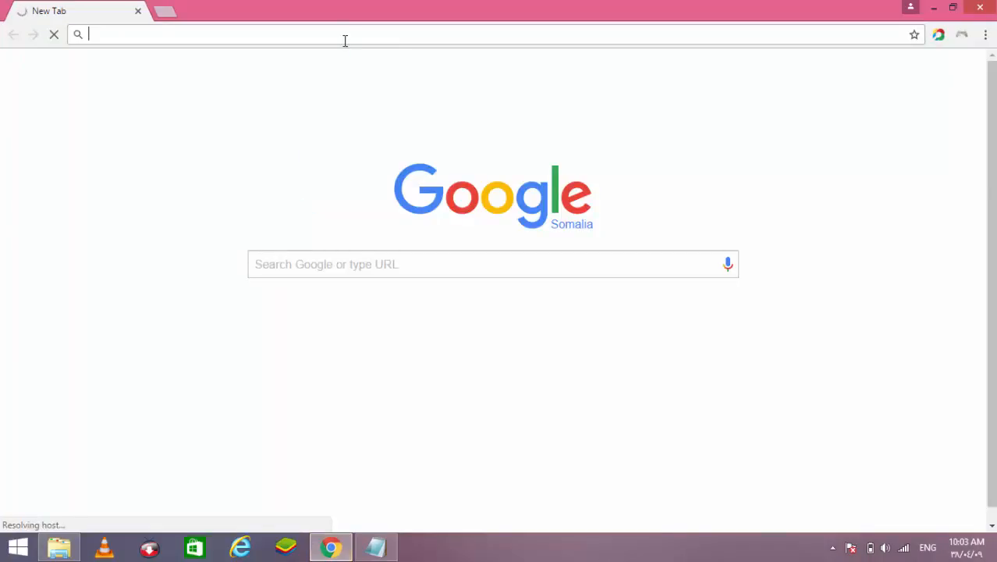
type("goog")
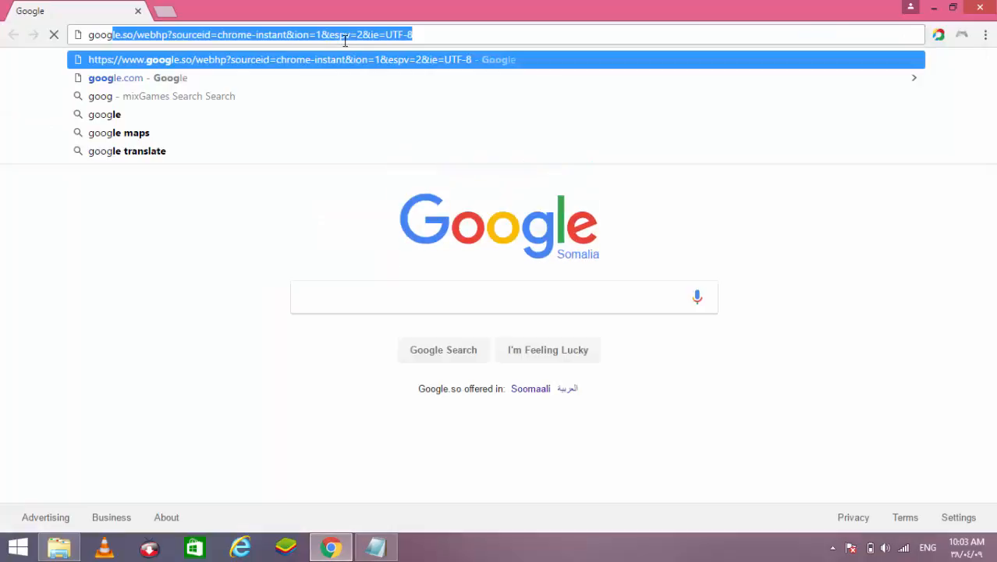
left_click(414, 286)
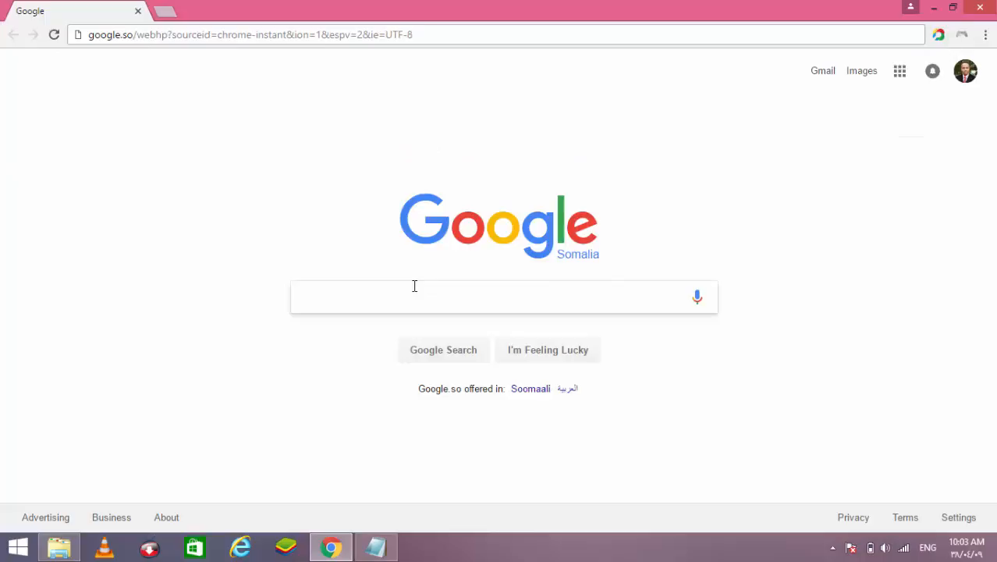
Step: Search Google for "mozilla 23.0 filehippo" and open the FileHippo result for downloading Firefox 23.0
type("moz")
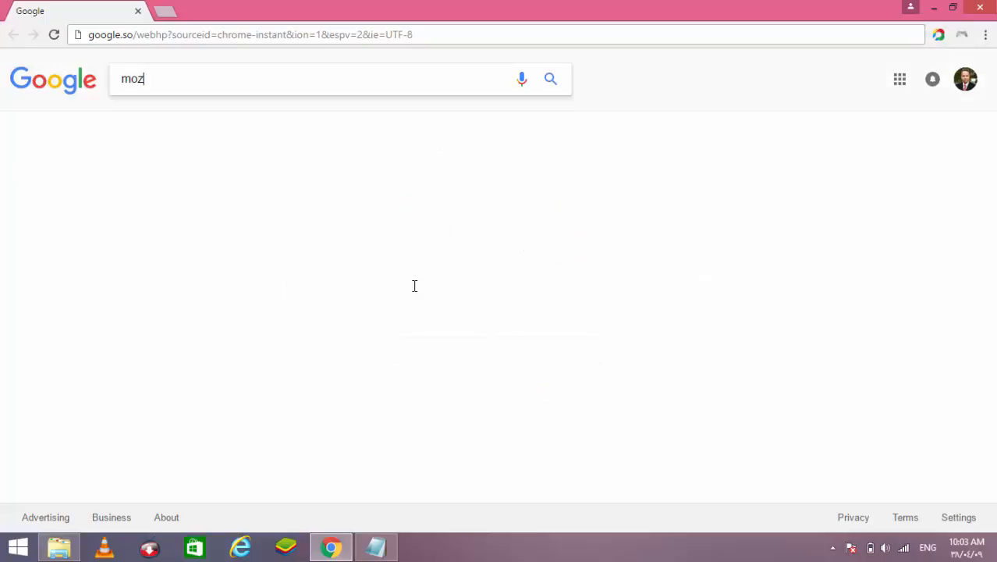
type("illa 23")
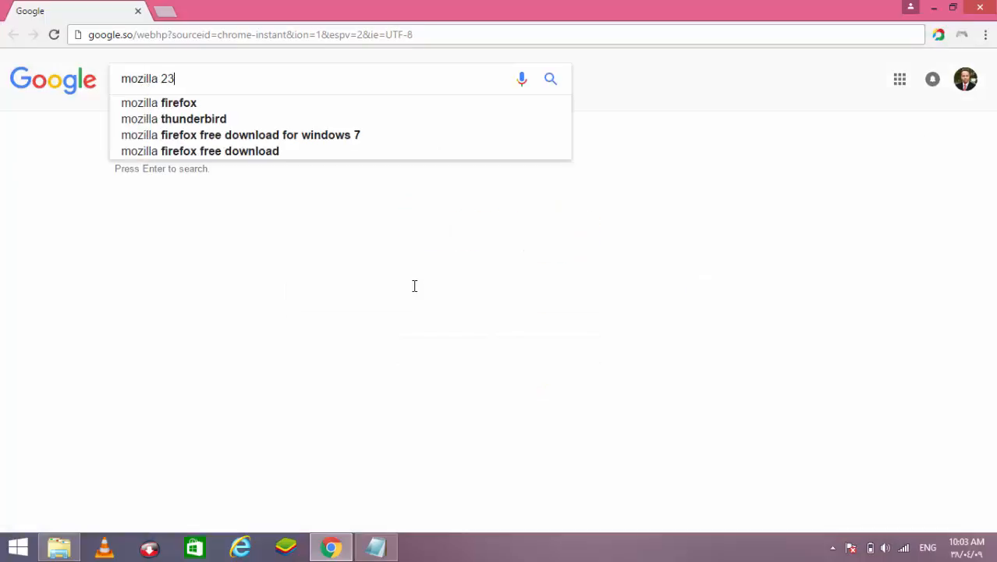
type(".0 ")
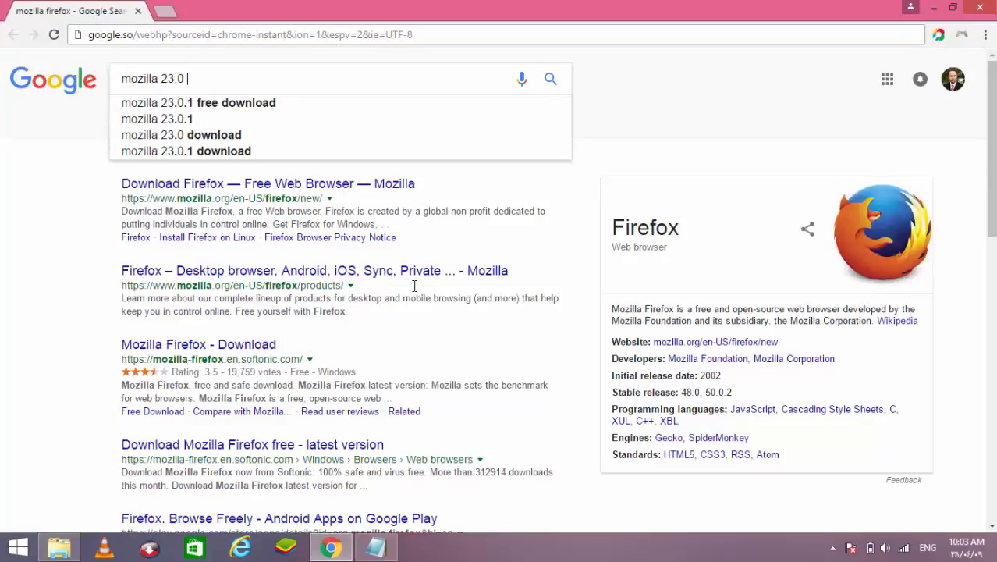
type("file")
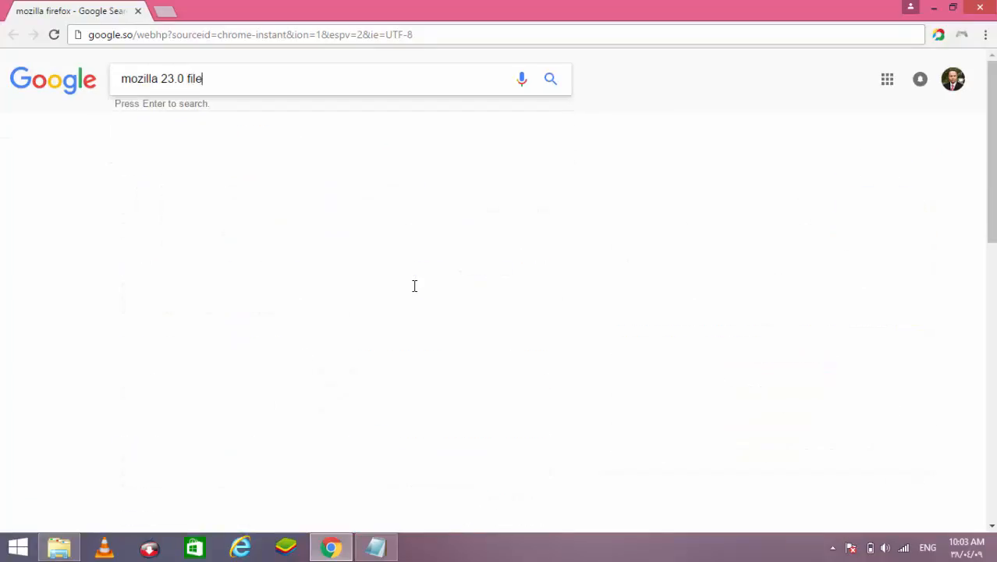
type("hip")
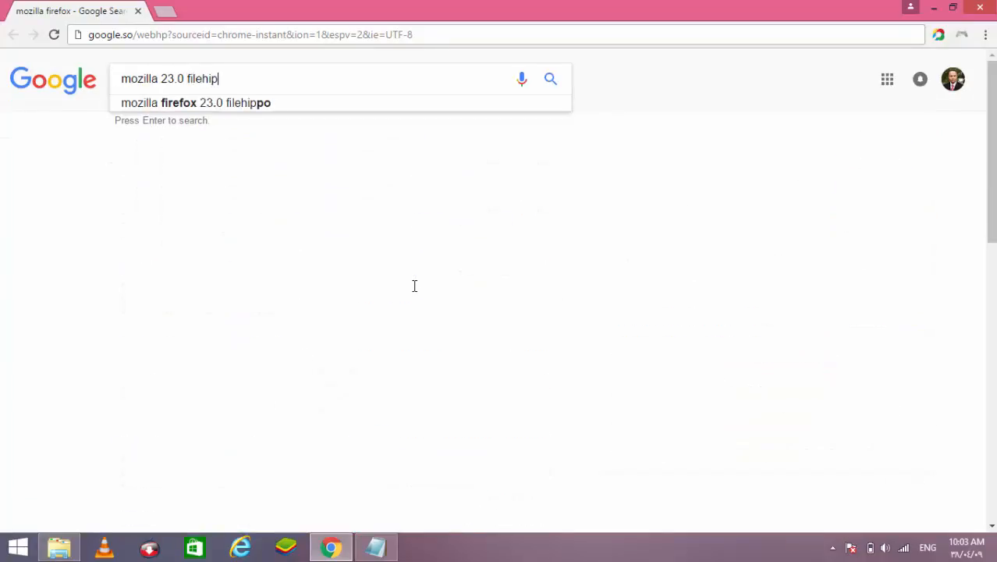
type("po")
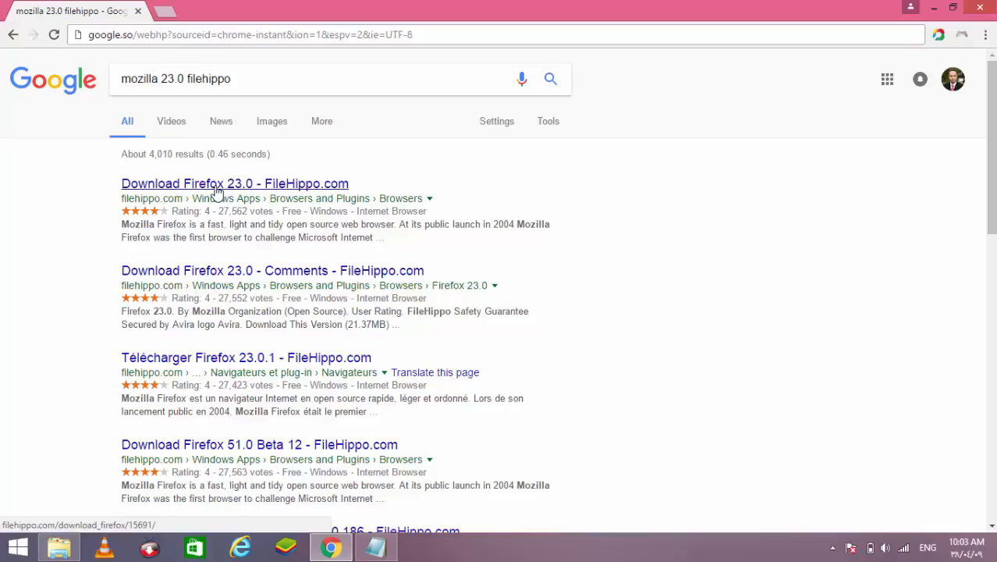
left_click(218, 184)
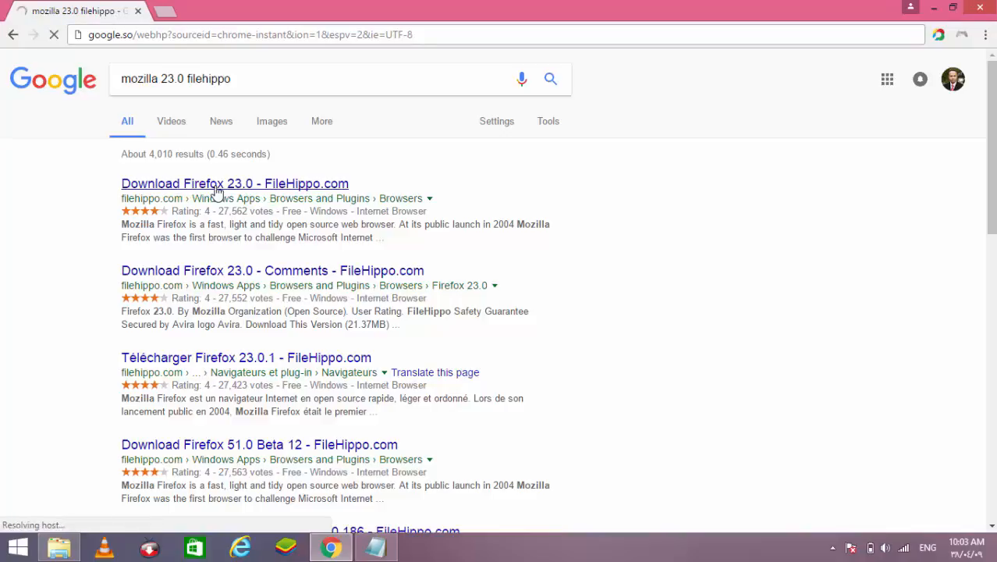
Step: Switch to File Explorer and locate Firefox_Setup_23.0 in the Mozilla Firefox 23.0 Setup [Free] folder under Computer Files
left_click(74, 550)
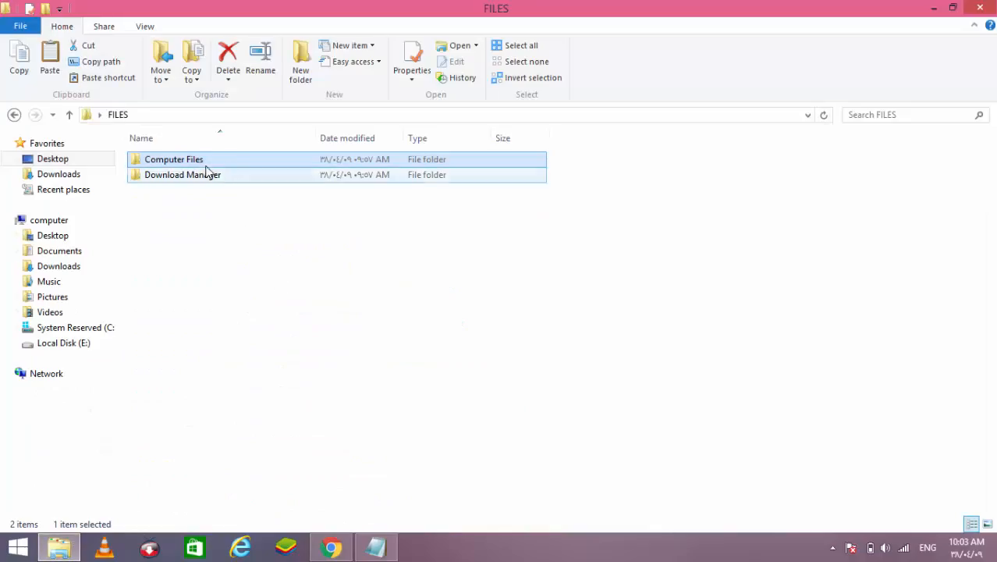
double_click(207, 161)
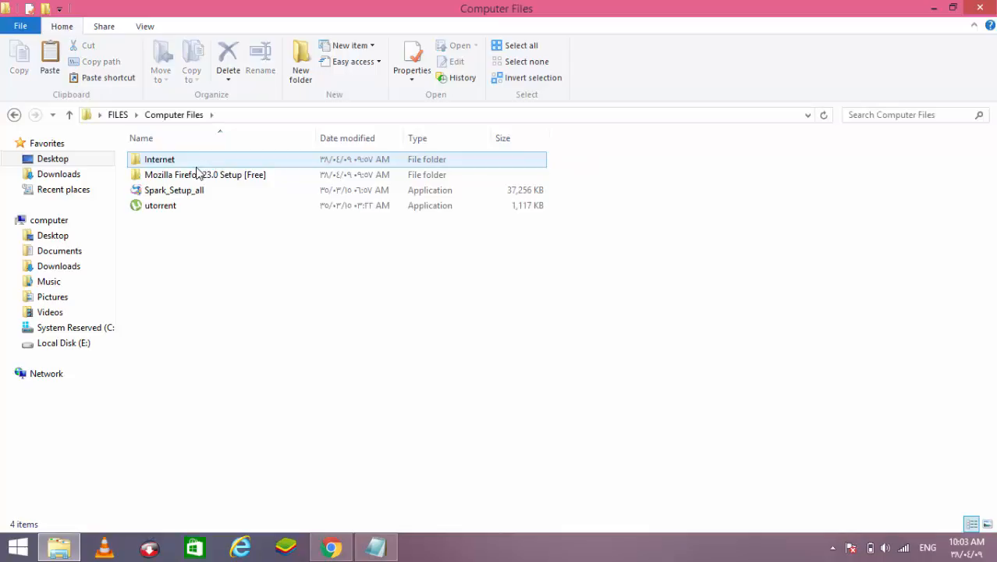
left_click(196, 173)
left_click(234, 164)
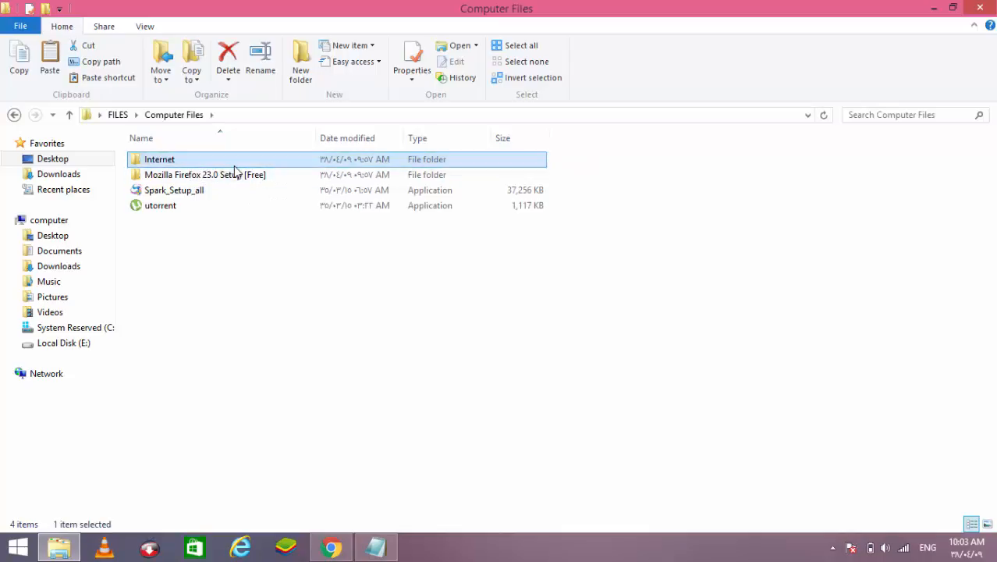
double_click(239, 175)
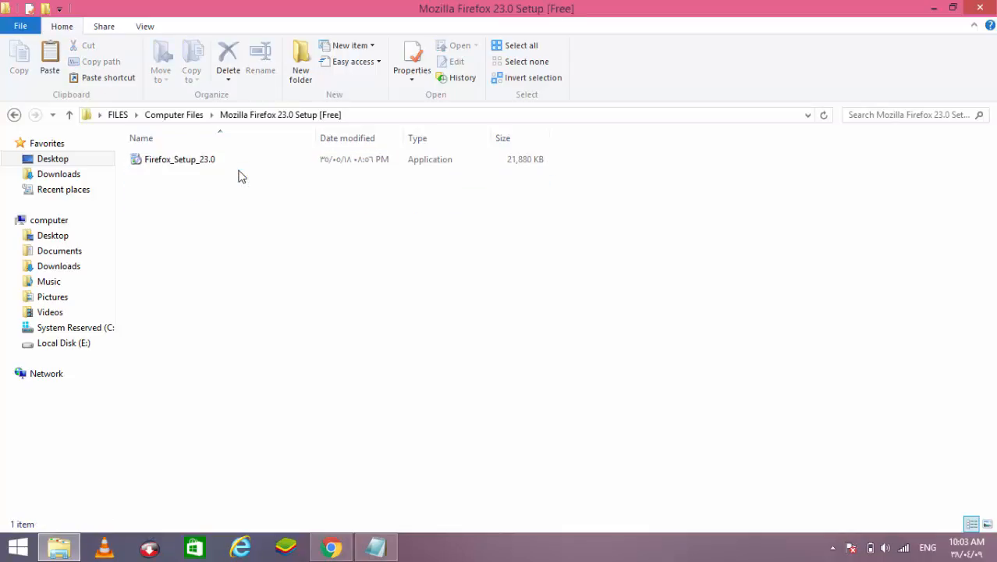
left_click(223, 164)
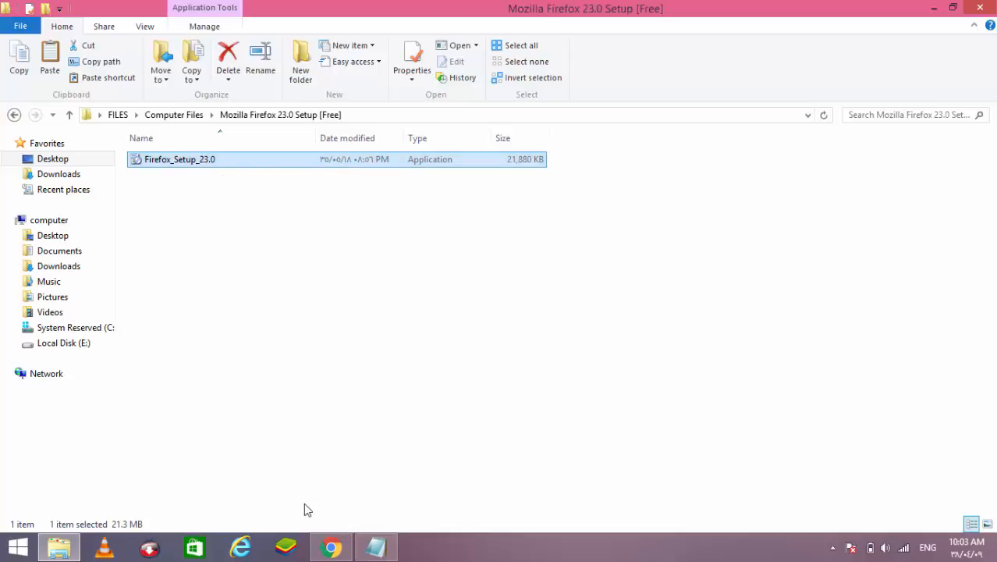
Step: Return to Chrome, look at FileHippo's Firefox 23.0 download page, and close it, keeping a new blank tab
left_click(331, 547)
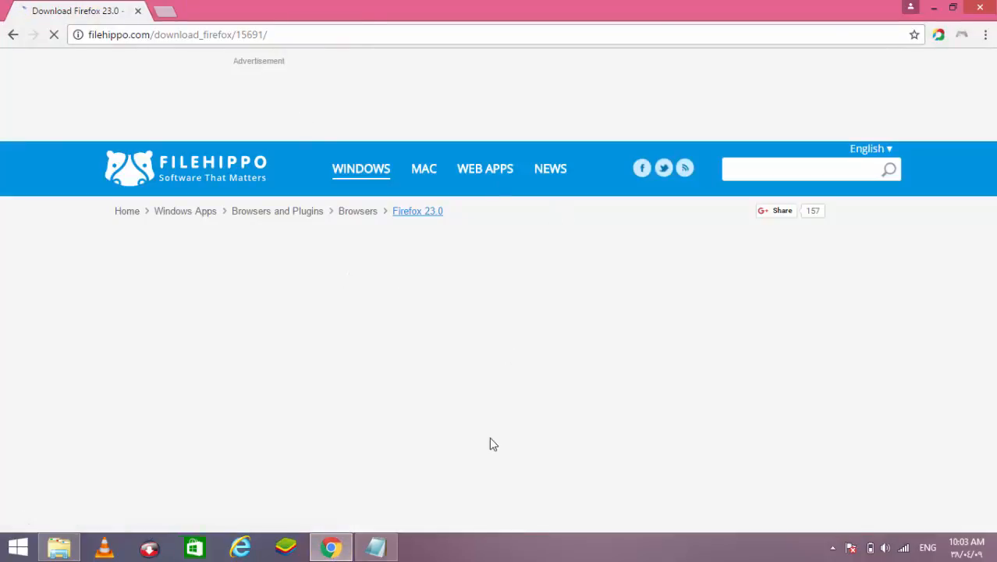
left_click(163, 11)
left_click(102, 13)
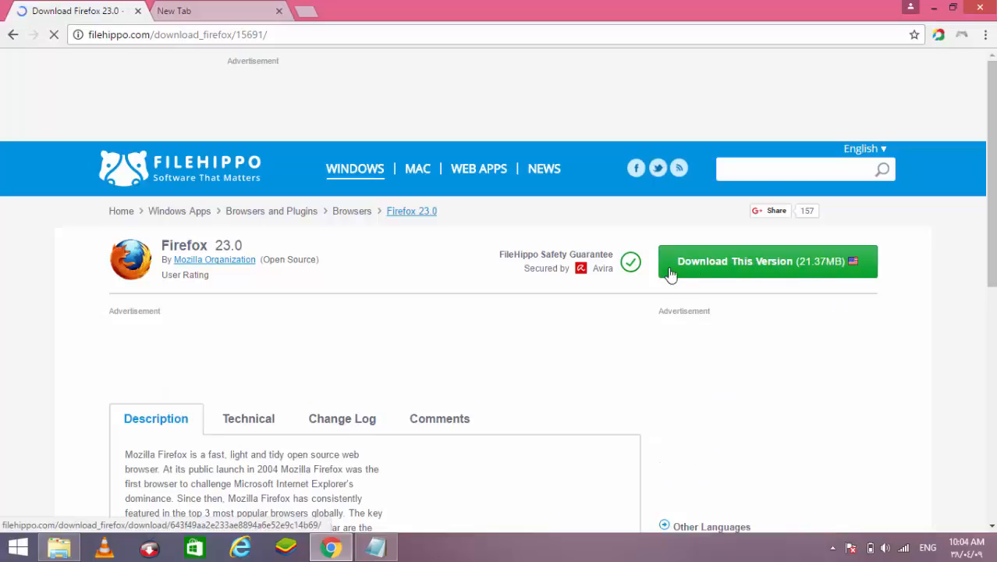
left_click(264, 8)
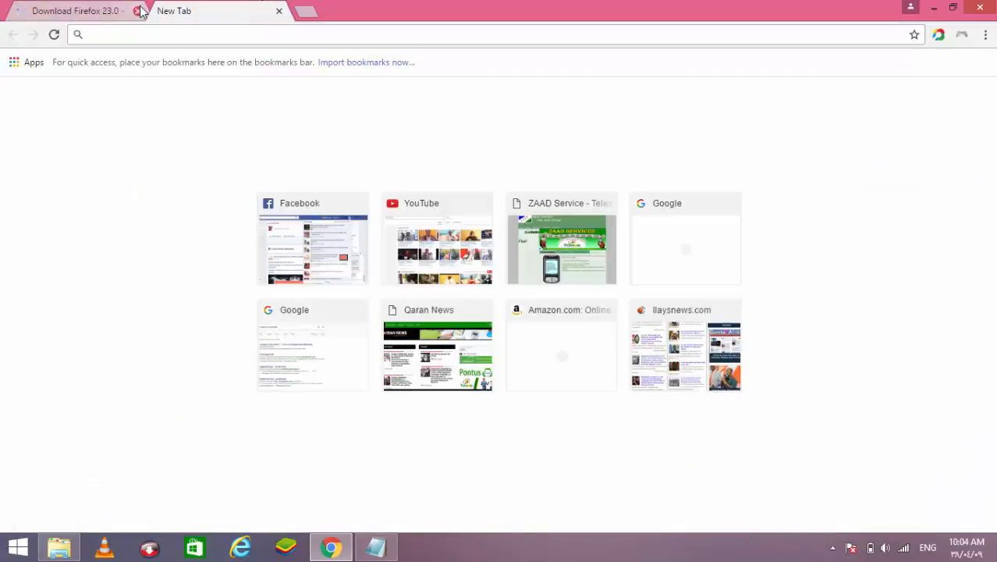
left_click(137, 11)
type("goog")
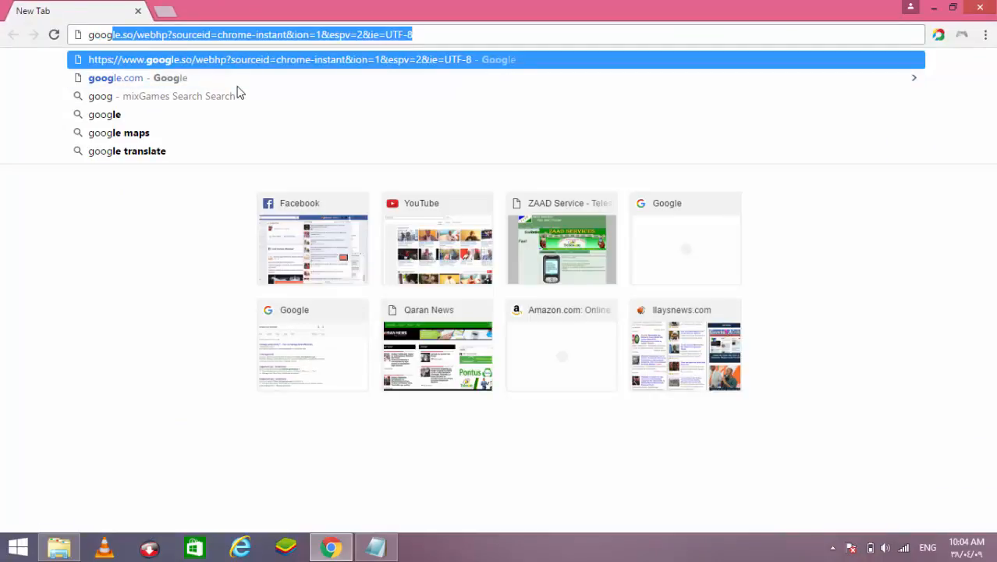
type("l.com")
key("Return")
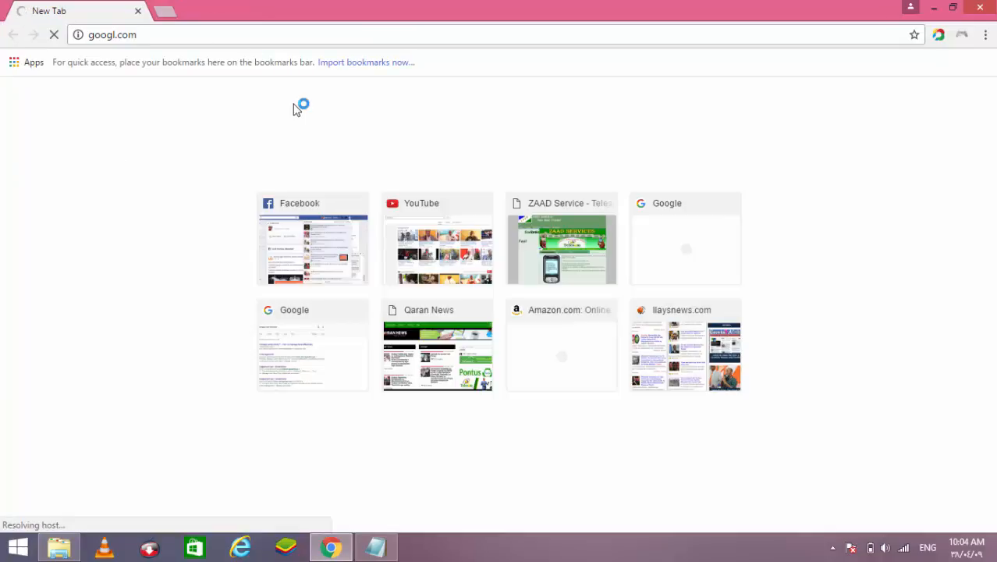
left_click(167, 12)
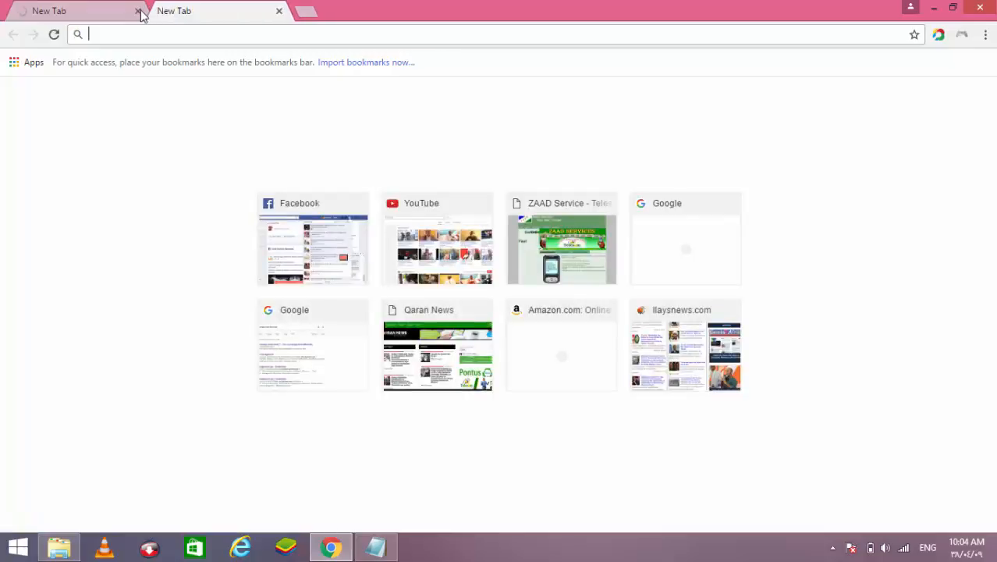
left_click(138, 11)
Step: Switch to File Explorer and install Firefox from Firefox_Setup_23.0 with the Standard setup, without launching it at the end
left_click(62, 547)
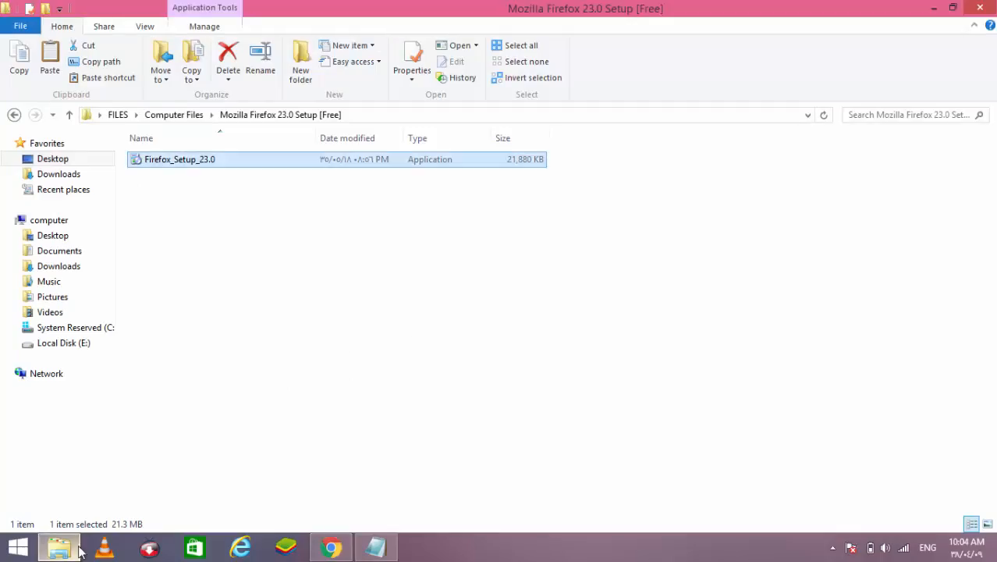
double_click(225, 165)
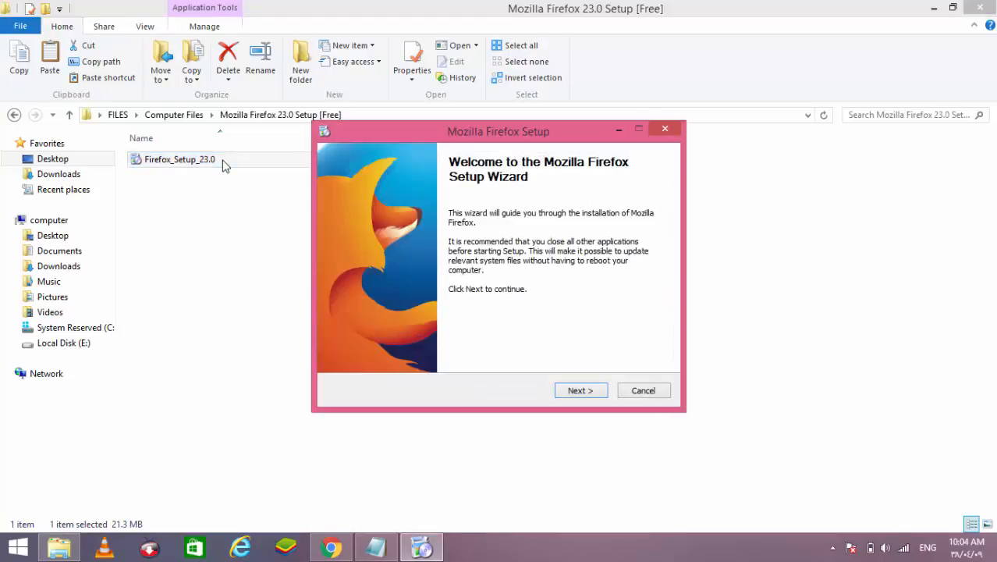
left_click(591, 387)
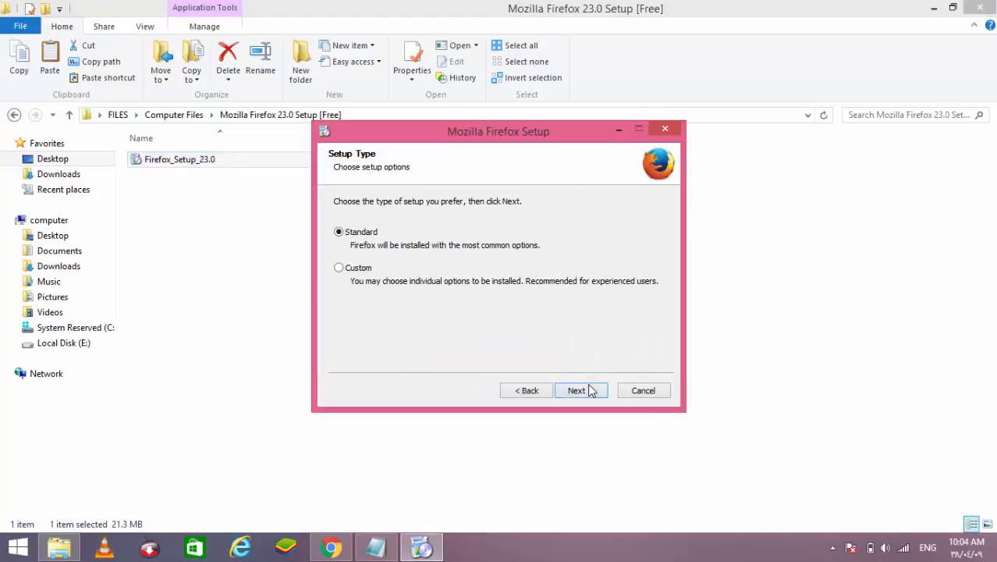
left_click(590, 389)
left_click(591, 390)
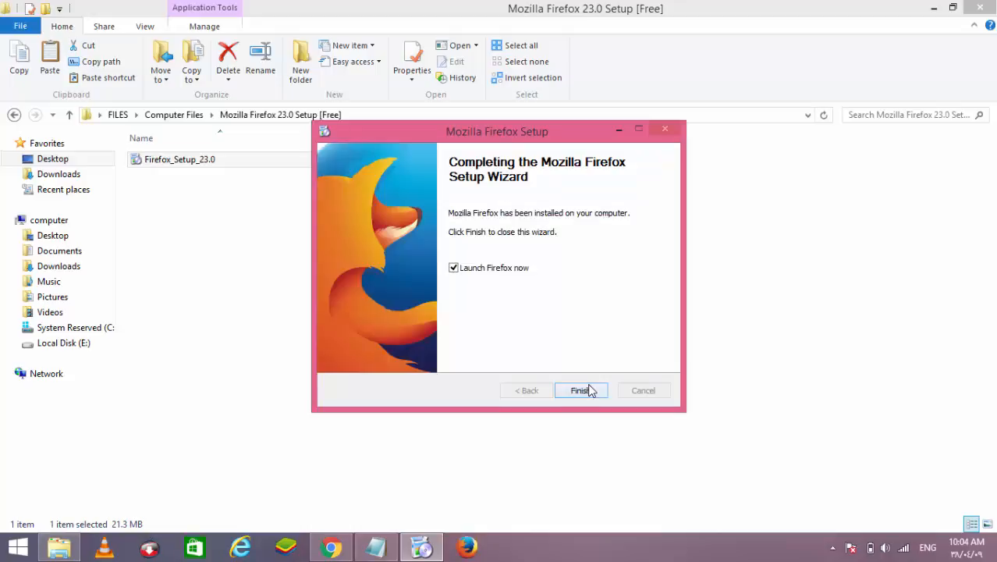
left_click(455, 269)
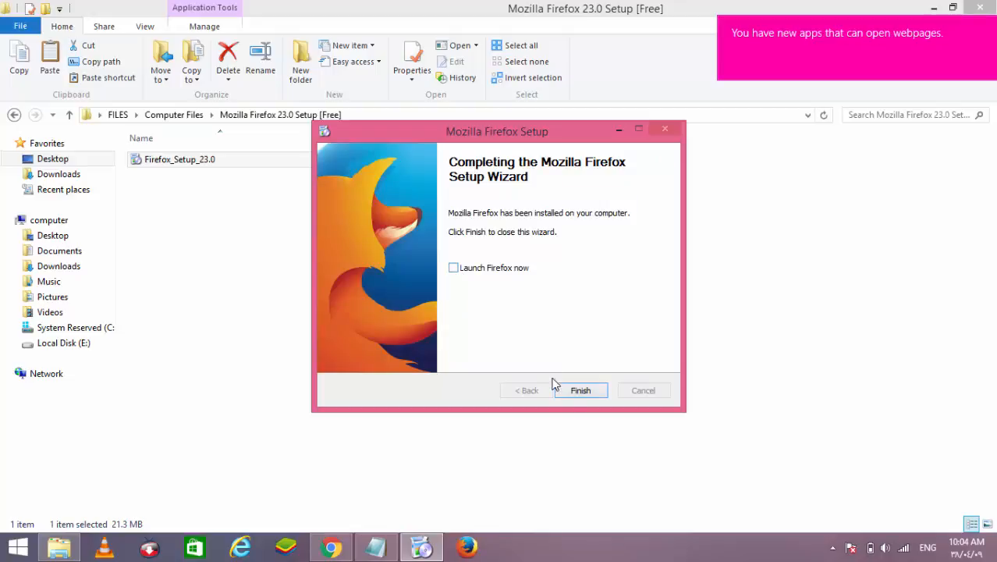
left_click(579, 390)
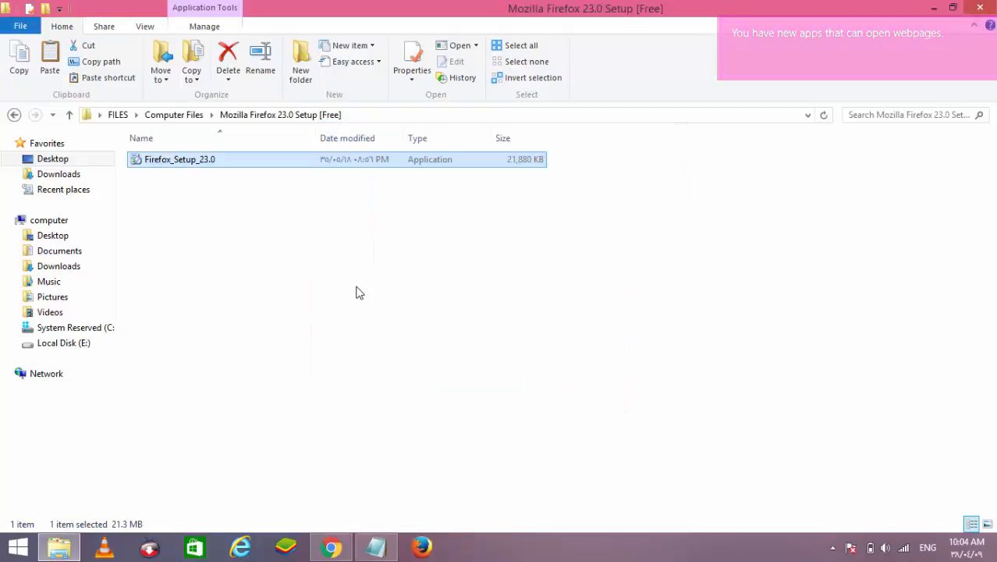
Step: Go back up to the FILES folder and open the Internet Download Manager folder inside Download Manager
key("BackSpace")
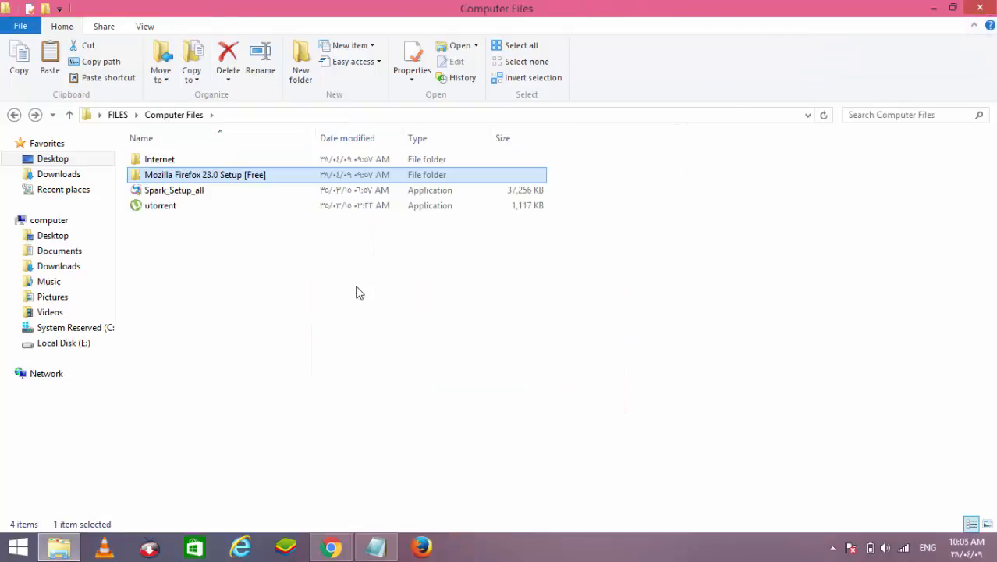
key("BackSpace")
key("Down")
key("Return")
key("Down")
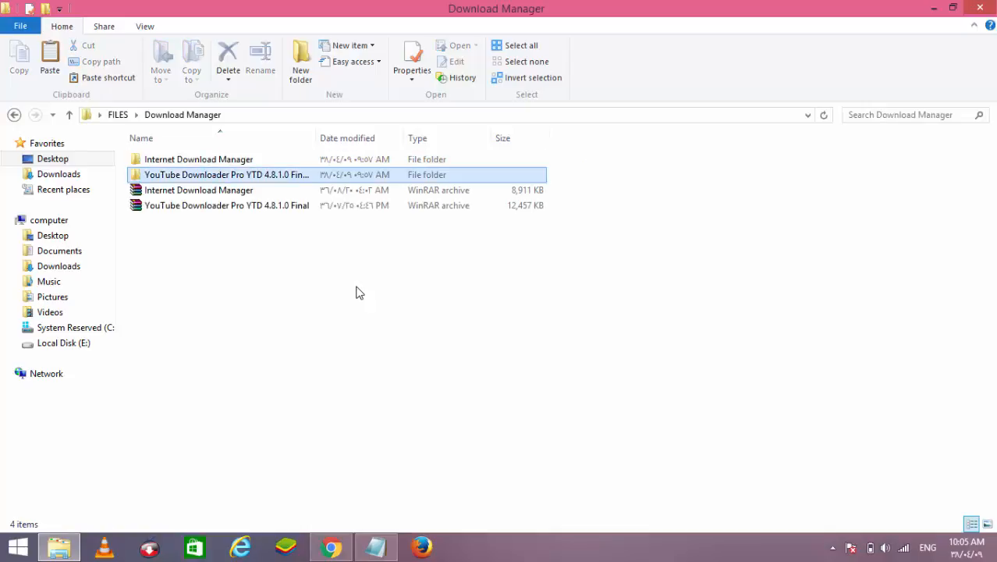
key("Up")
key("Return")
key("Down")
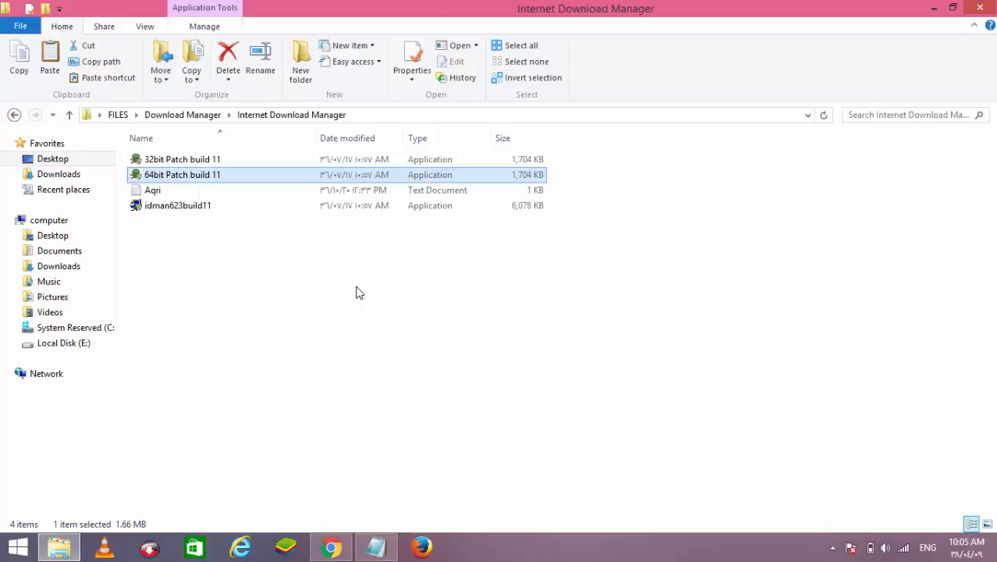
Step: Launch the idman623build11 installer and, while it initializes, read the installation notes in the Aqri text file and close them
key("Down")
key("Down")
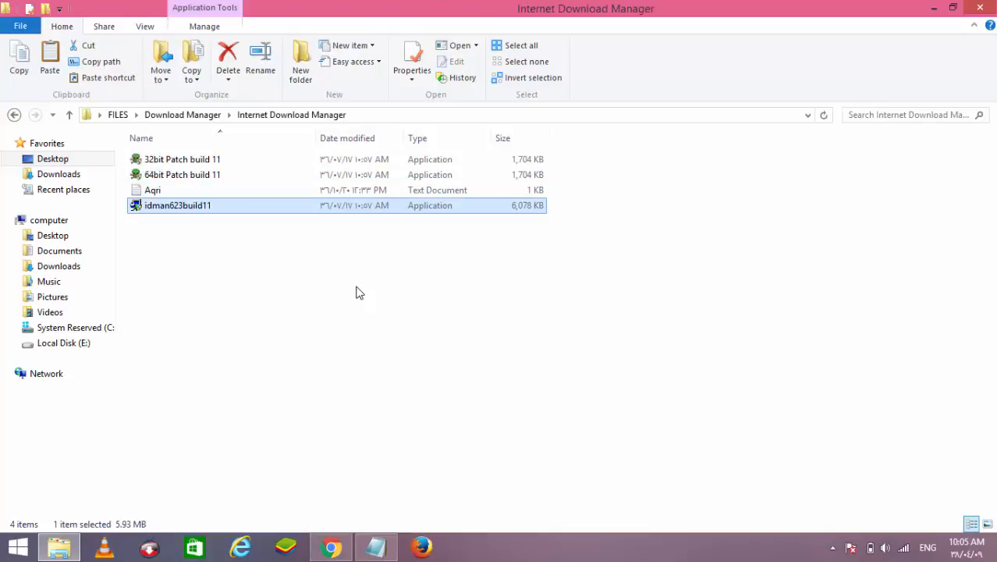
key("Return")
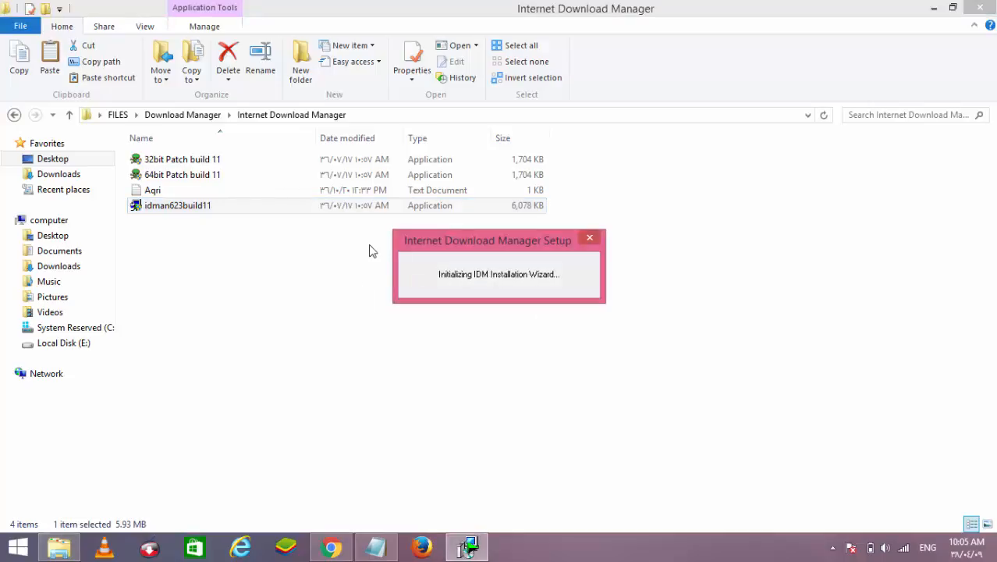
double_click(225, 195)
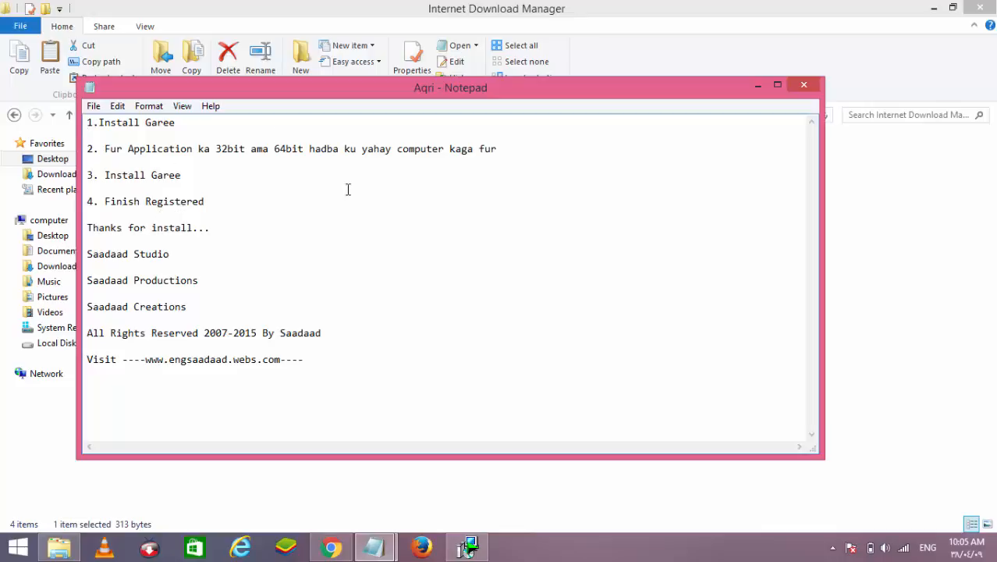
left_click(801, 88)
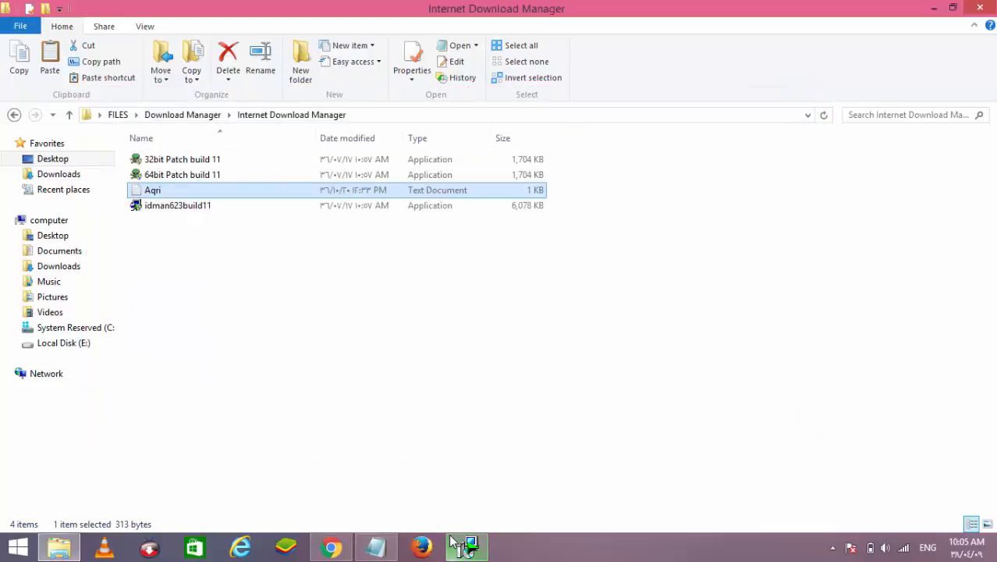
Step: Install Internet Download Manager in C:\Program Files\Internet Download Manager with a desktop icon, and finish the wizard
left_click(467, 547)
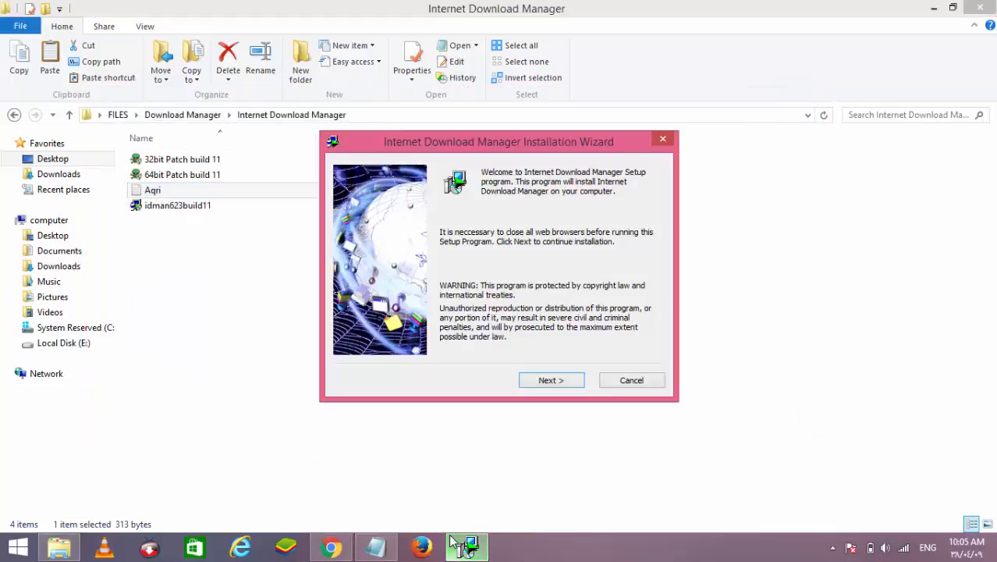
left_click(569, 392)
left_click(568, 391)
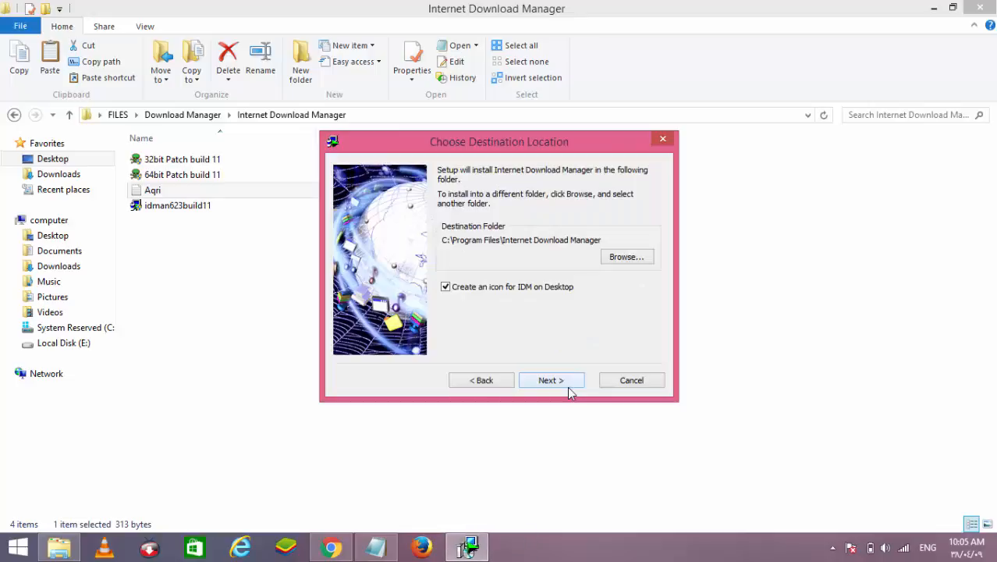
left_click(556, 383)
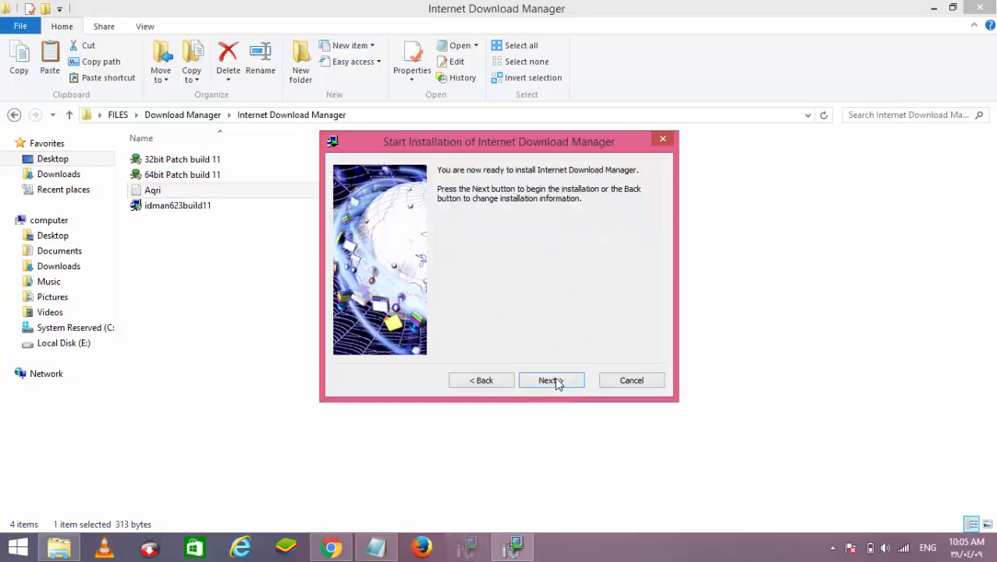
left_click(556, 381)
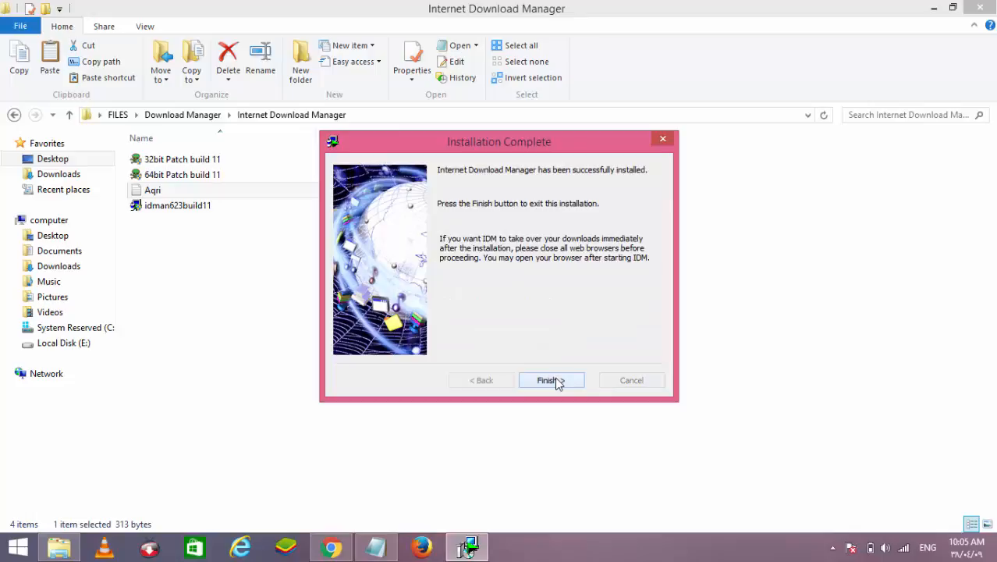
left_click(550, 380)
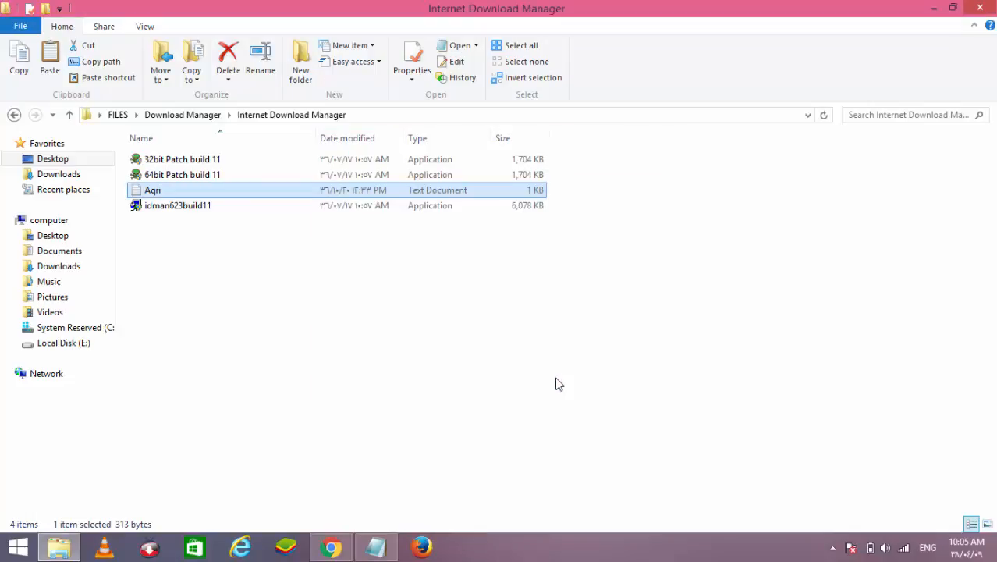
Step: Bring up the Google Chrome Integration notice, switch to Chrome and enable the added IDM Integration Module extension
left_click(399, 174)
left_click(401, 177)
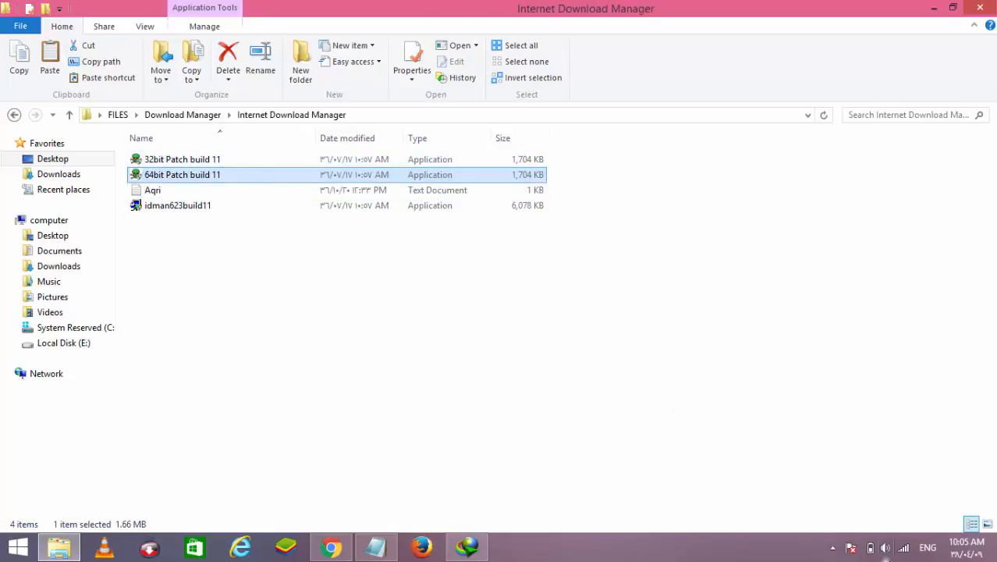
left_click(833, 548)
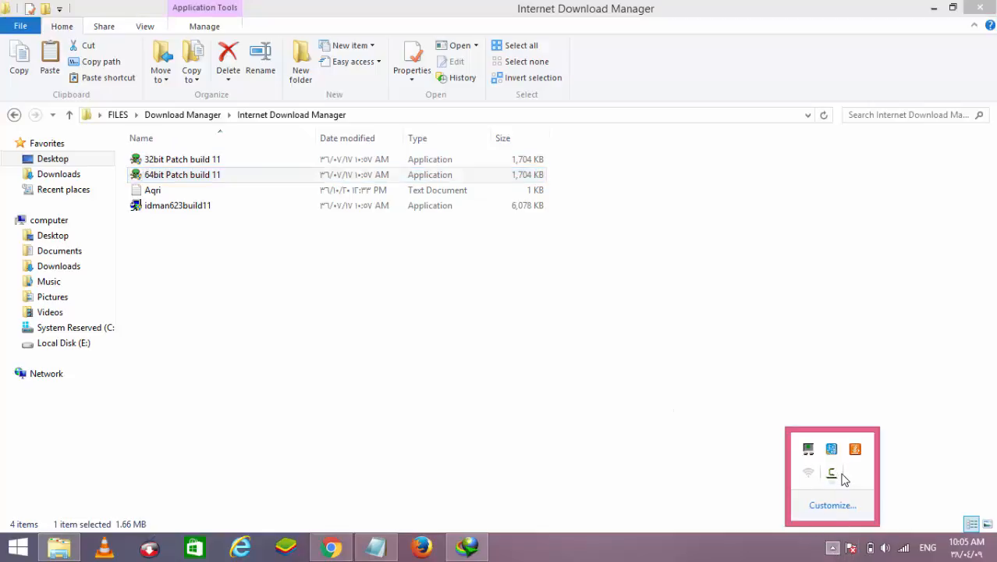
left_click(466, 548)
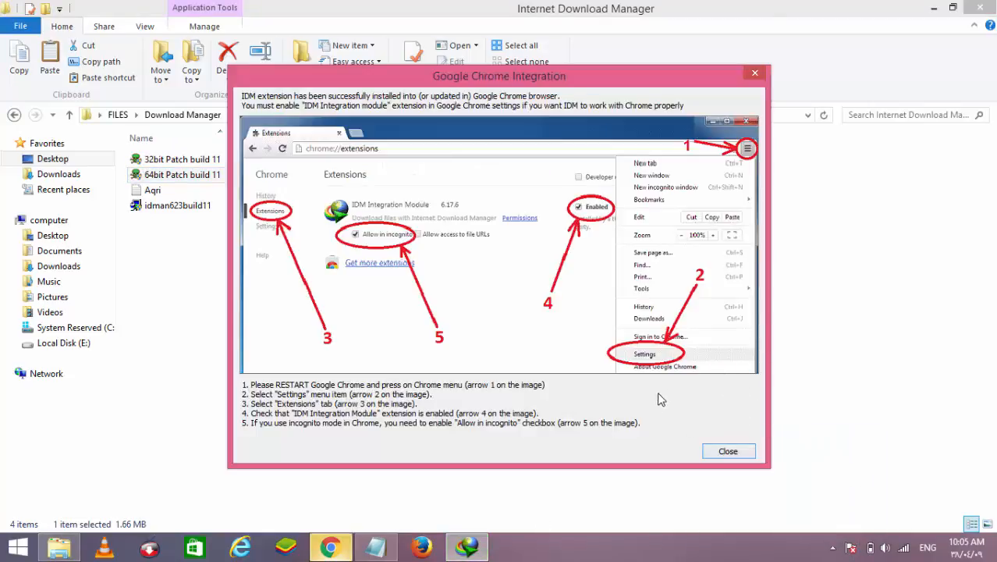
left_click(332, 547)
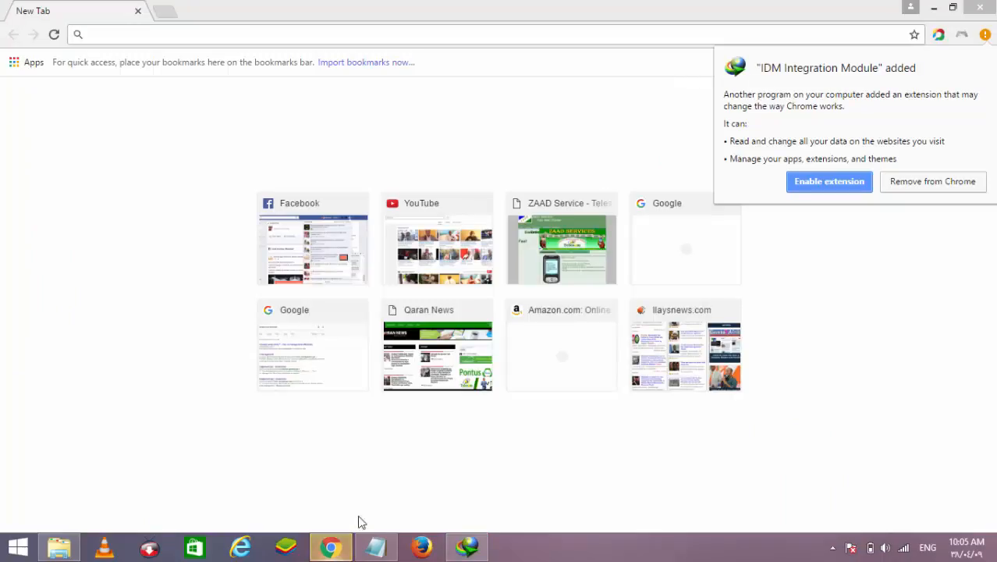
left_click(830, 184)
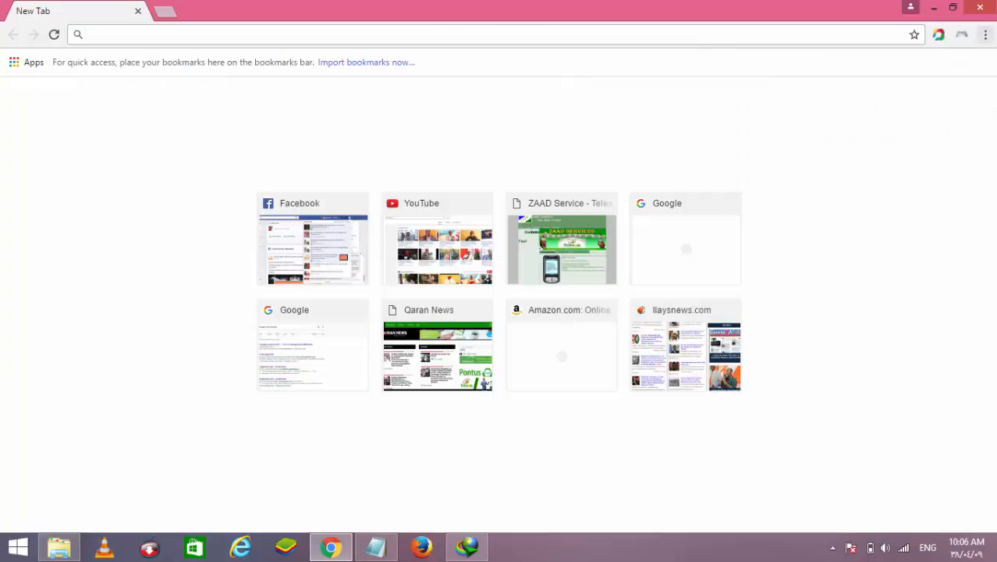
Step: Open Chrome's extensions page through the settings and find the IDM Integration Module entry
left_click(988, 36)
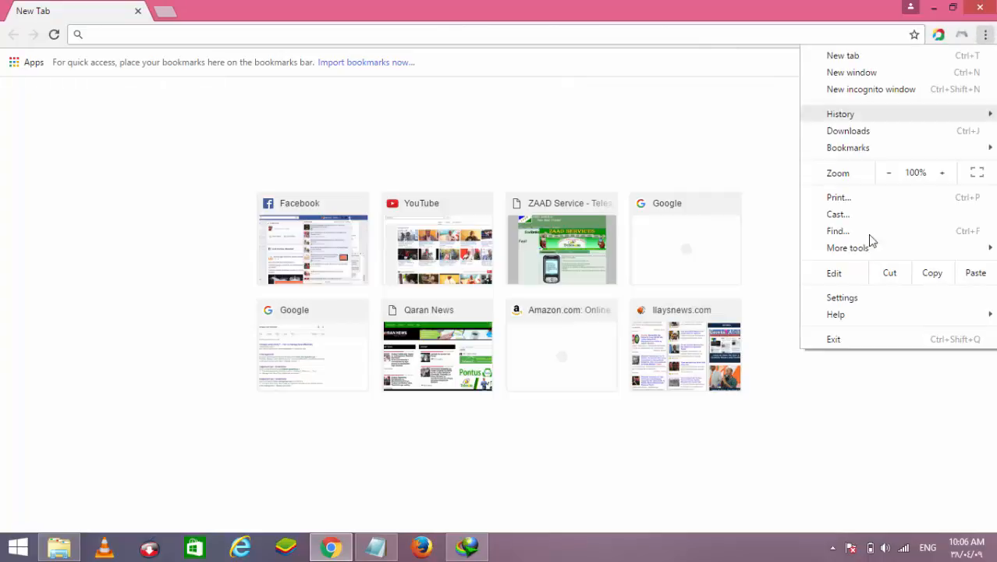
left_click(847, 295)
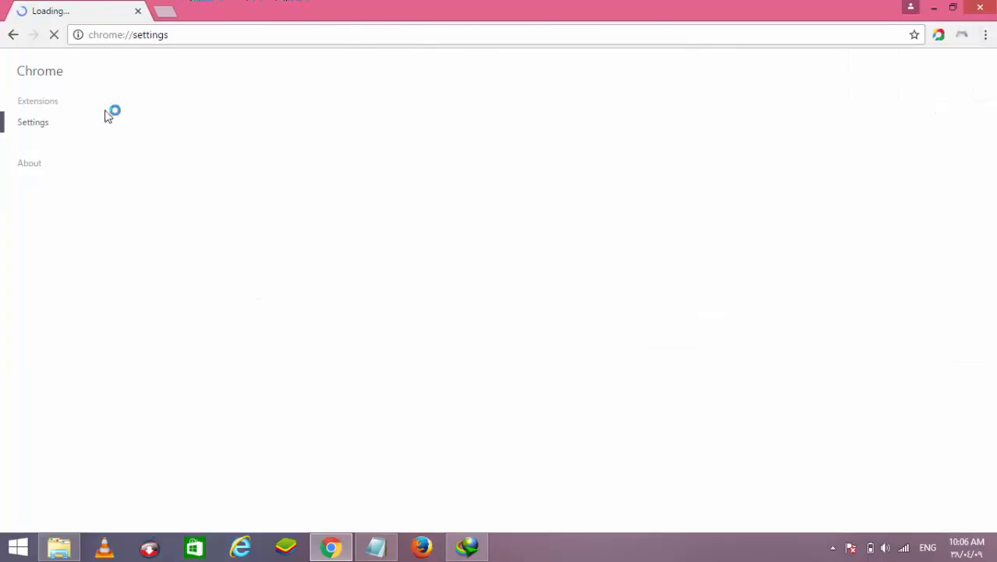
left_click(38, 103)
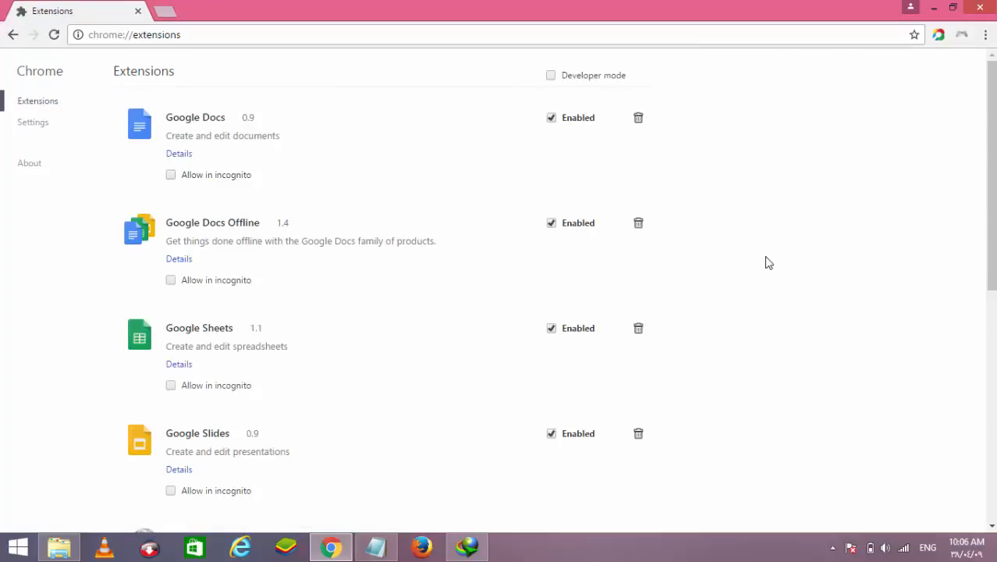
left_click_drag(993, 193, 991, 328)
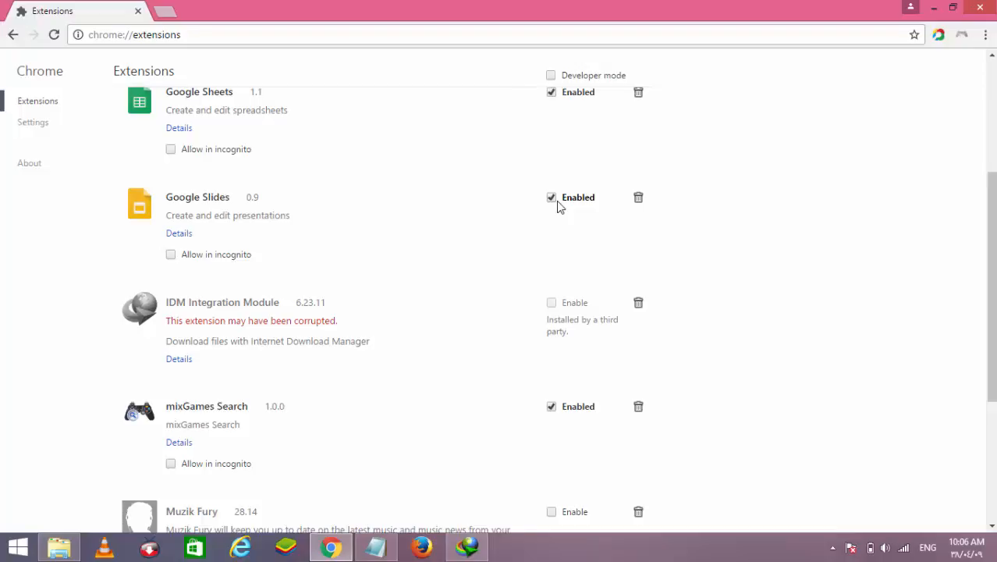
Step: Remove the Google Slides, Google Sheets and mixGames Search extensions from Chrome
left_click(636, 198)
left_click(515, 153)
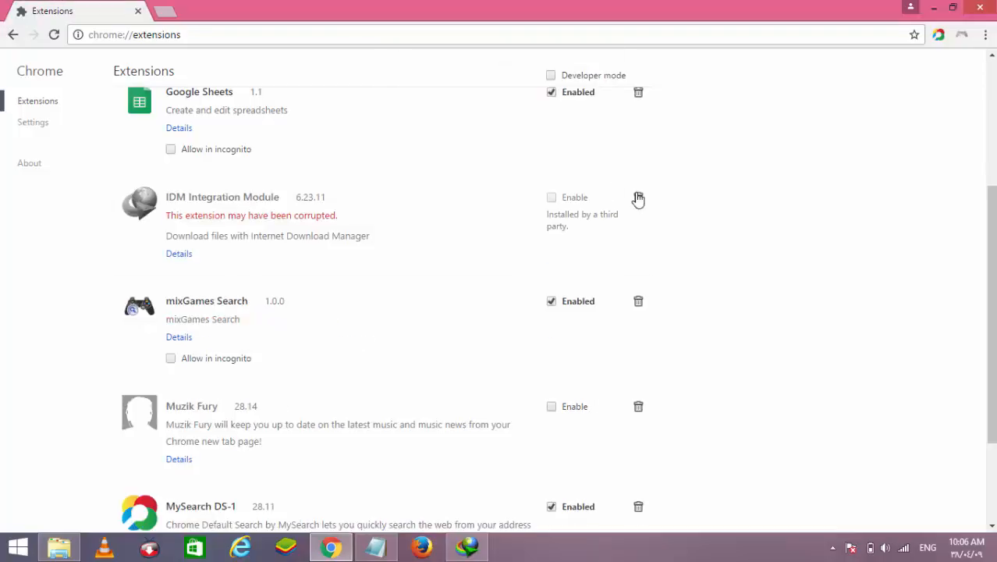
left_click(637, 95)
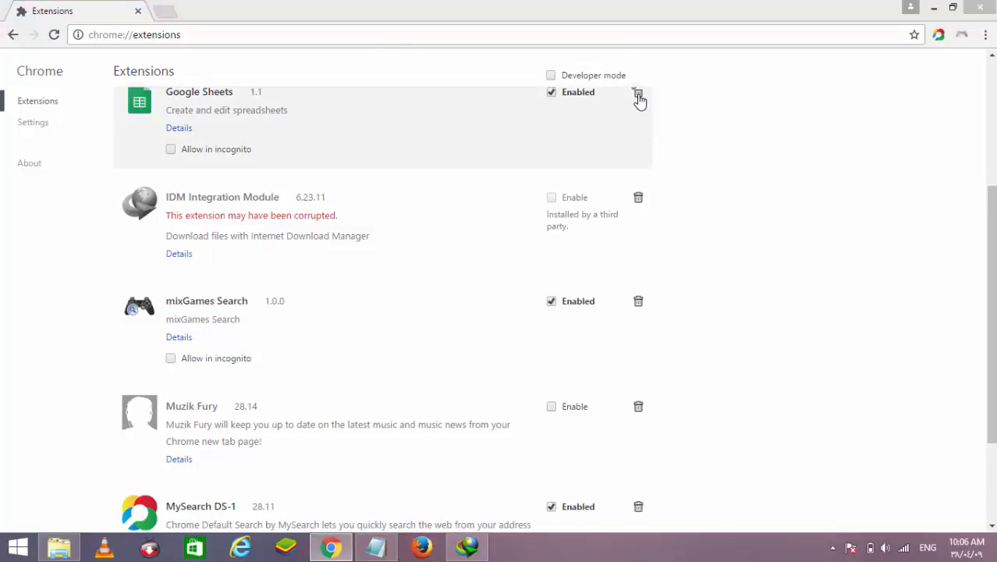
left_click(515, 154)
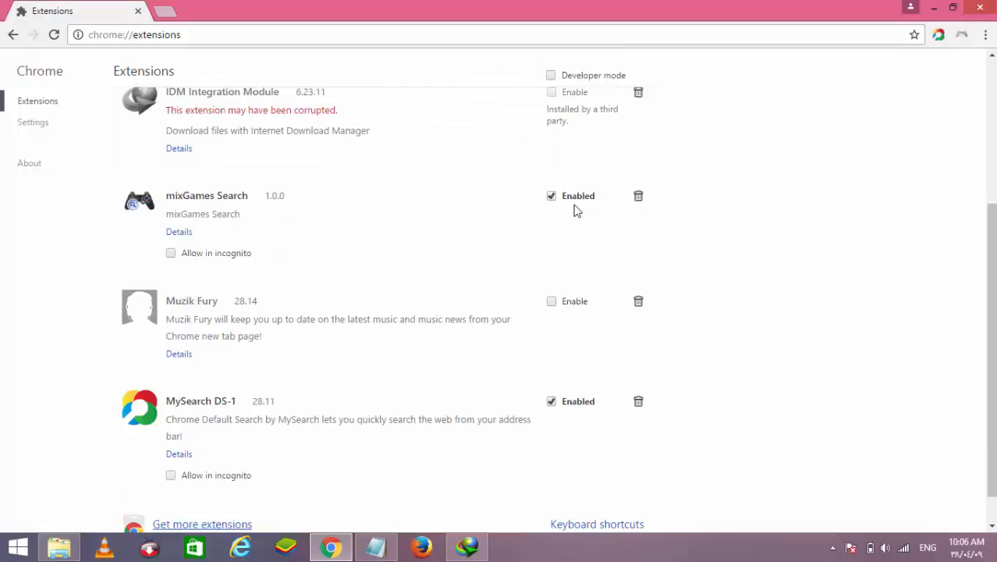
left_click(638, 196)
left_click(515, 153)
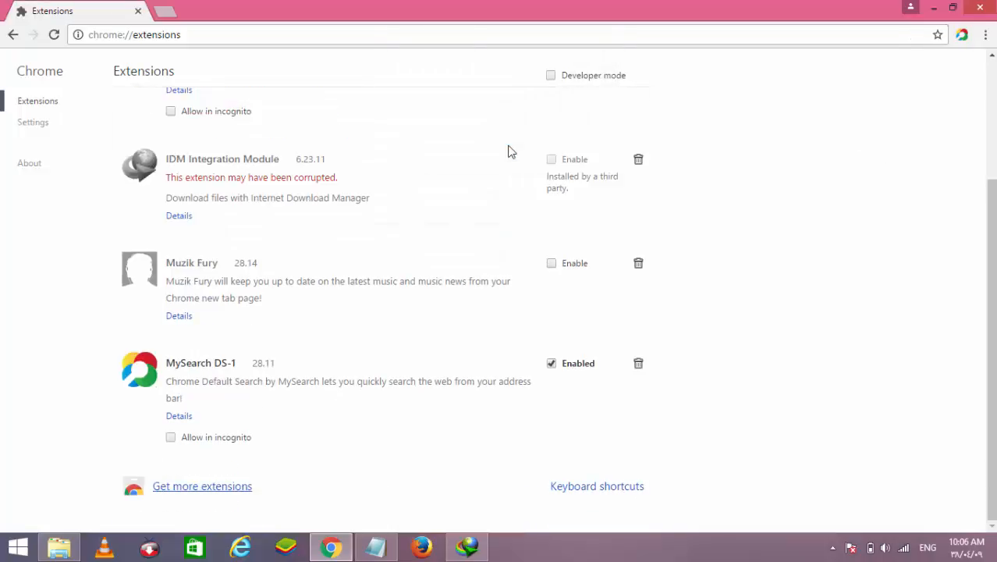
Step: Keep IDM Integration Module by cancelling its removal, and remove Muzik Fury and MySearch DS-1, closing the uninstall pages they open
left_click(638, 159)
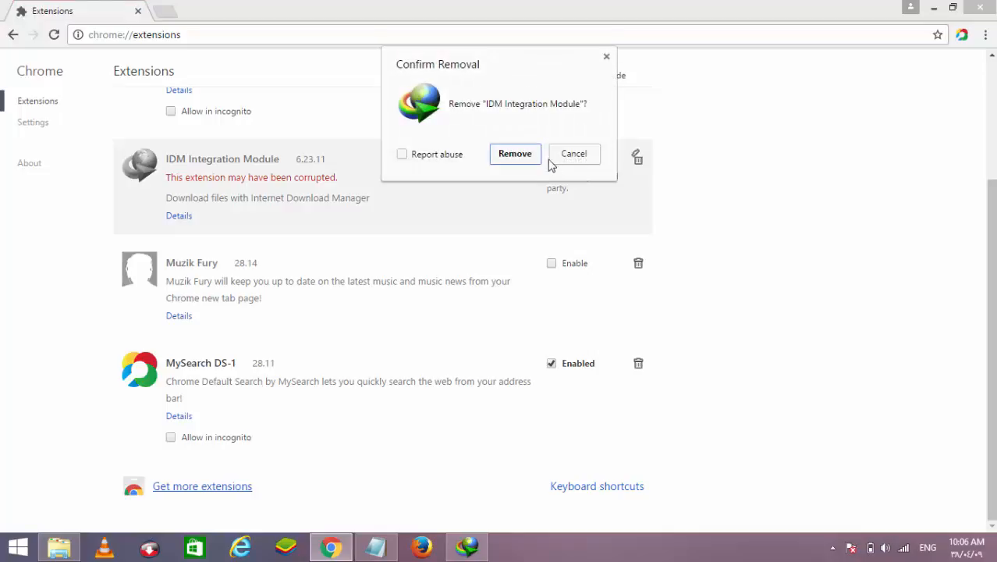
left_click(573, 154)
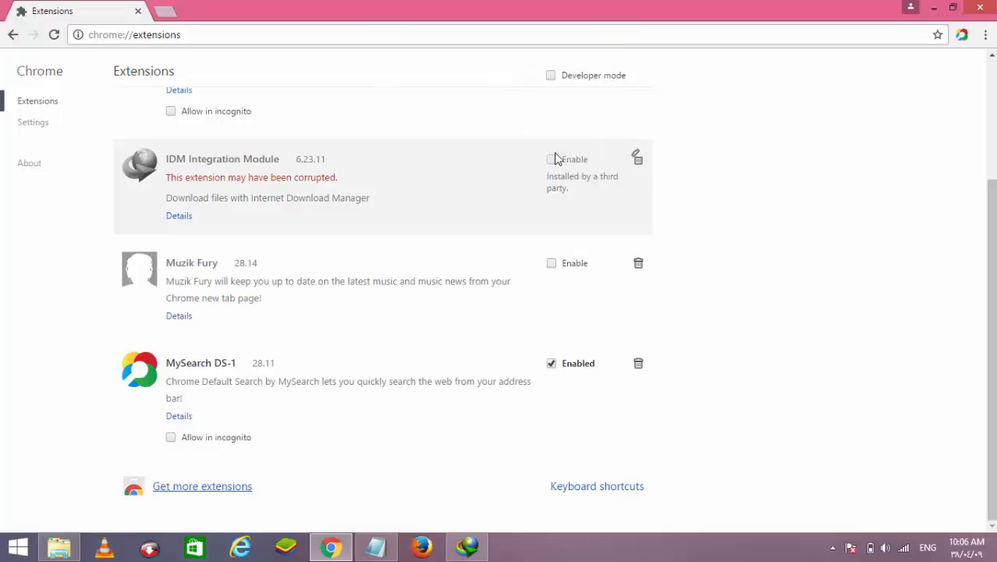
left_click(638, 263)
left_click(515, 156)
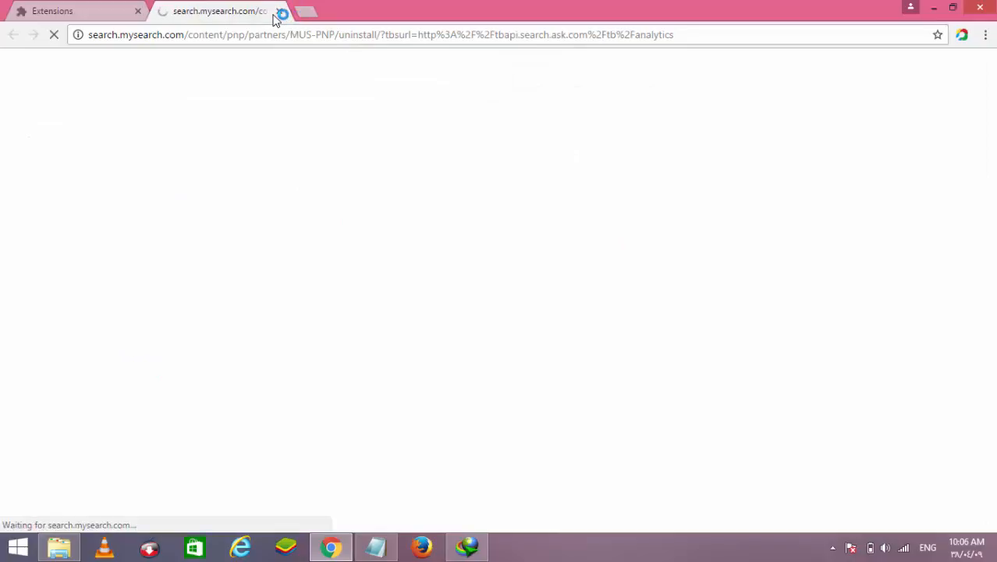
left_click(280, 12)
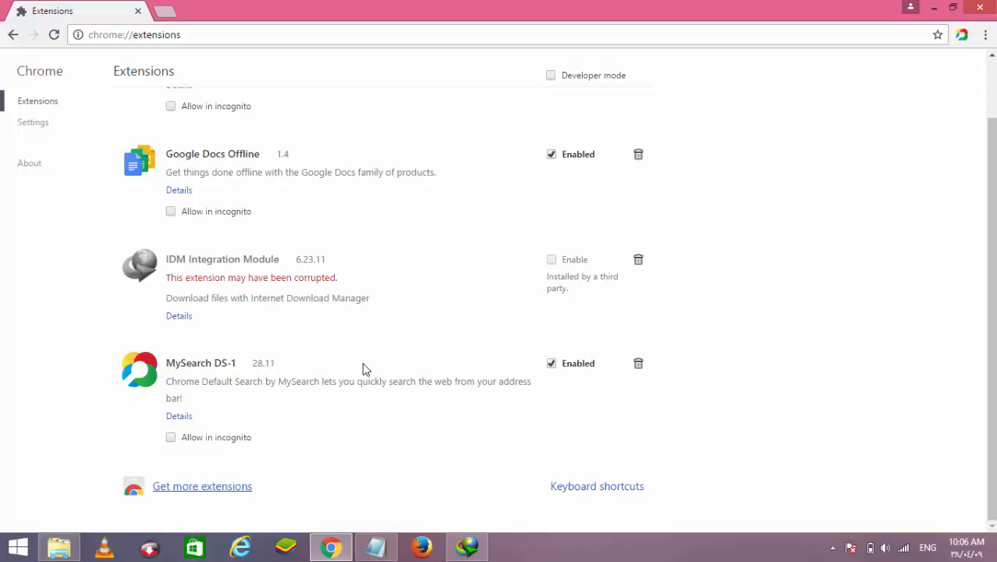
left_click(638, 363)
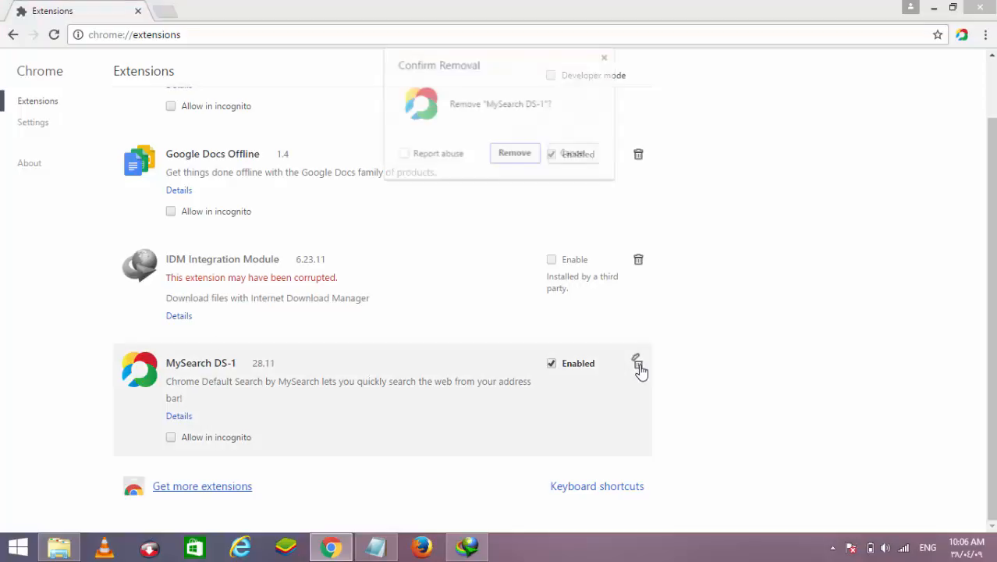
left_click(515, 154)
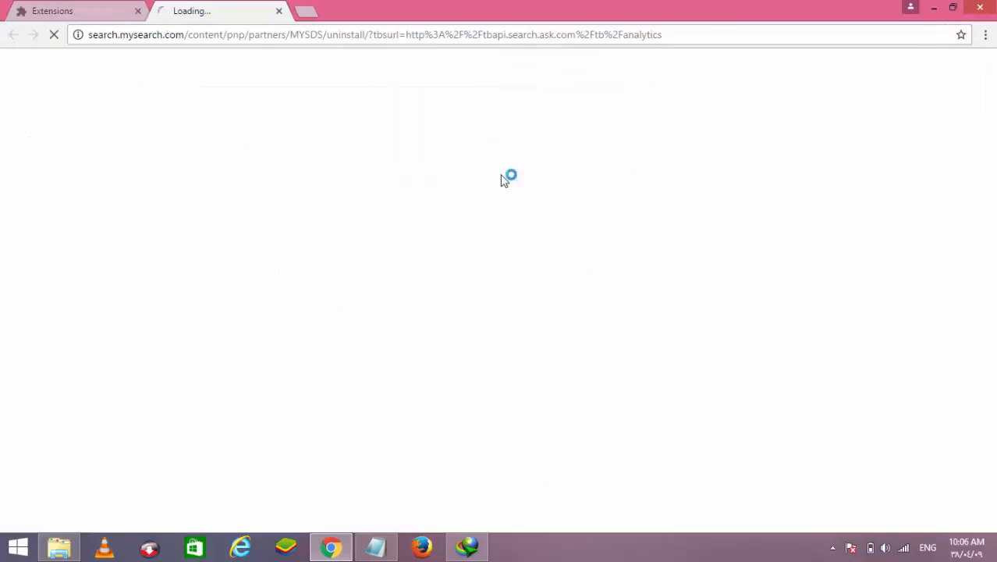
left_click(281, 13)
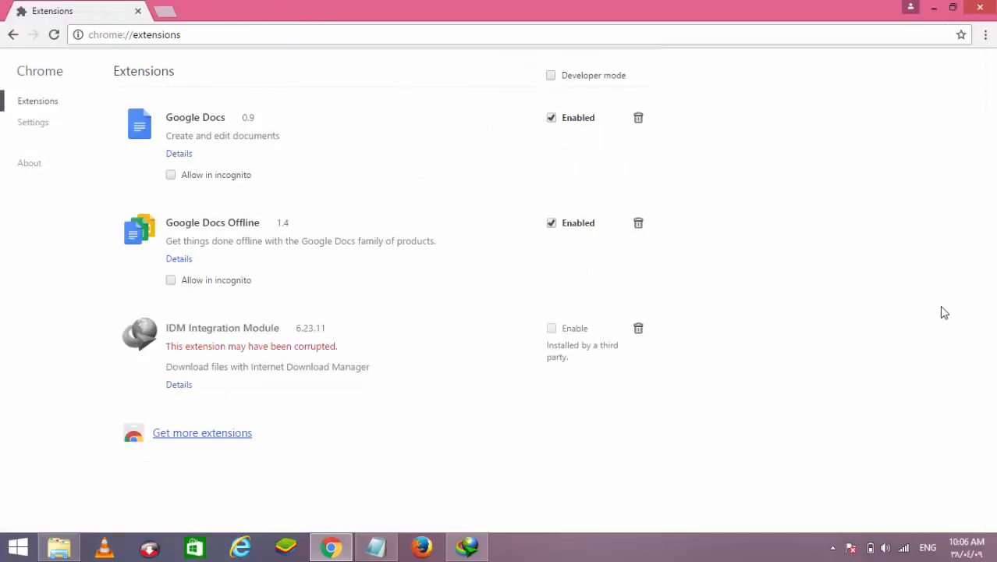
Step: Remove the Google Docs and Google Docs Offline extensions from Chrome
left_click(639, 117)
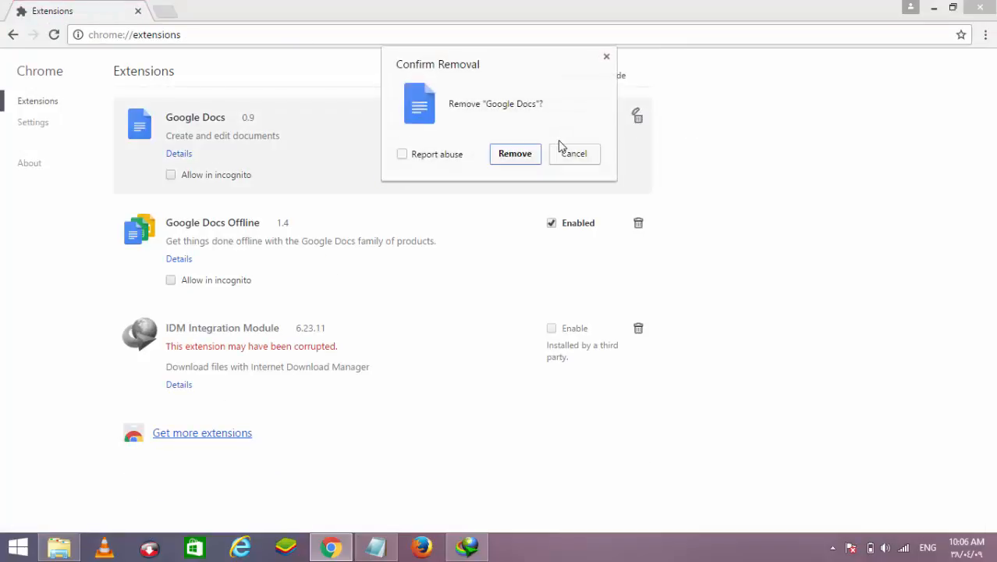
left_click(524, 155)
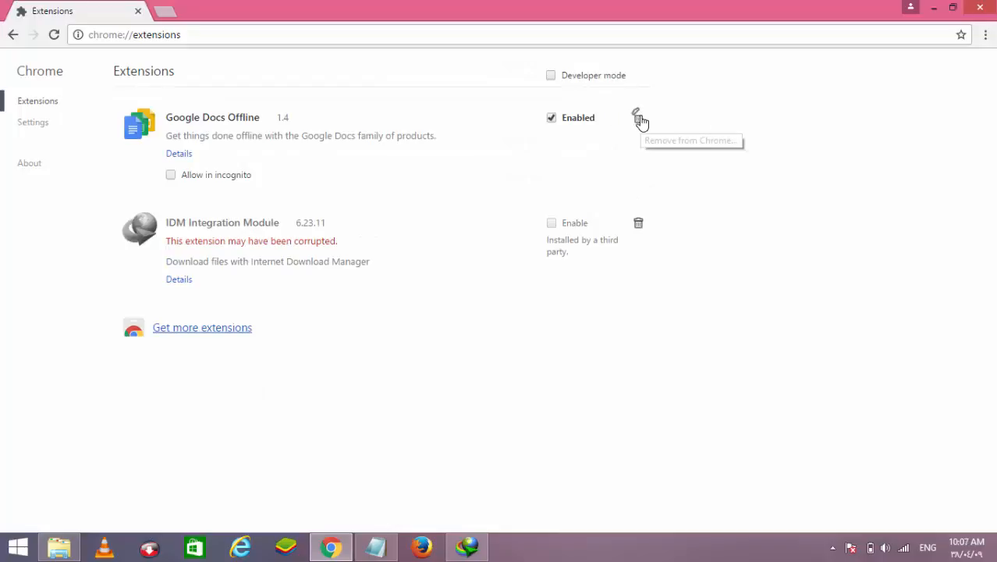
left_click(639, 120)
left_click(517, 156)
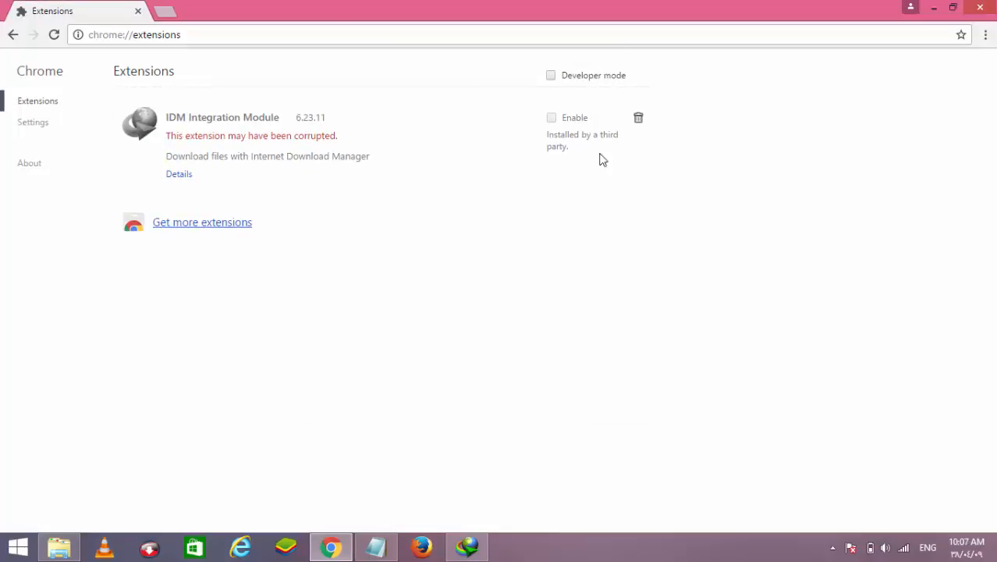
Step: Close Chrome and dismiss Internet Download Manager's Google Chrome Integration notice
left_click(221, 39)
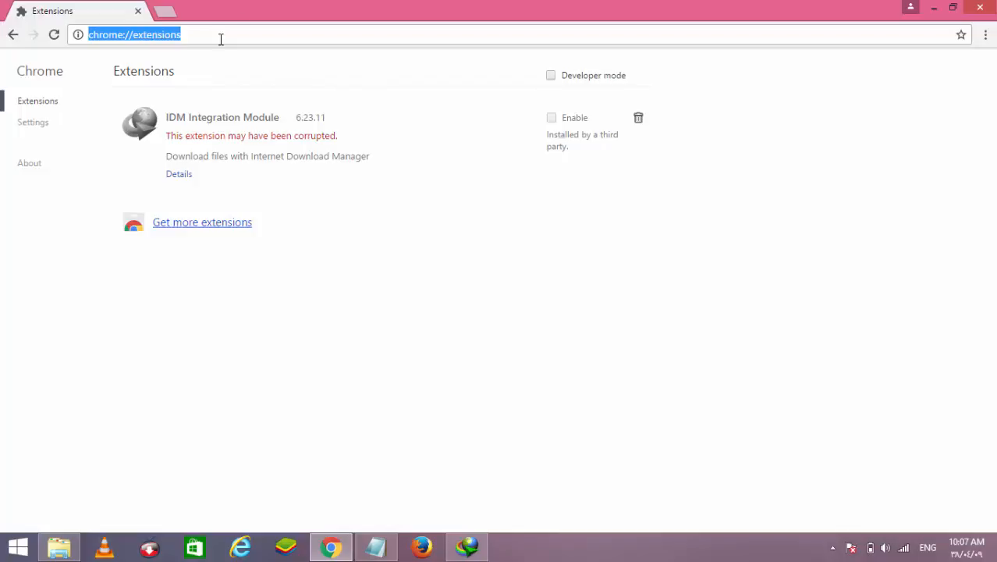
left_click(982, 8)
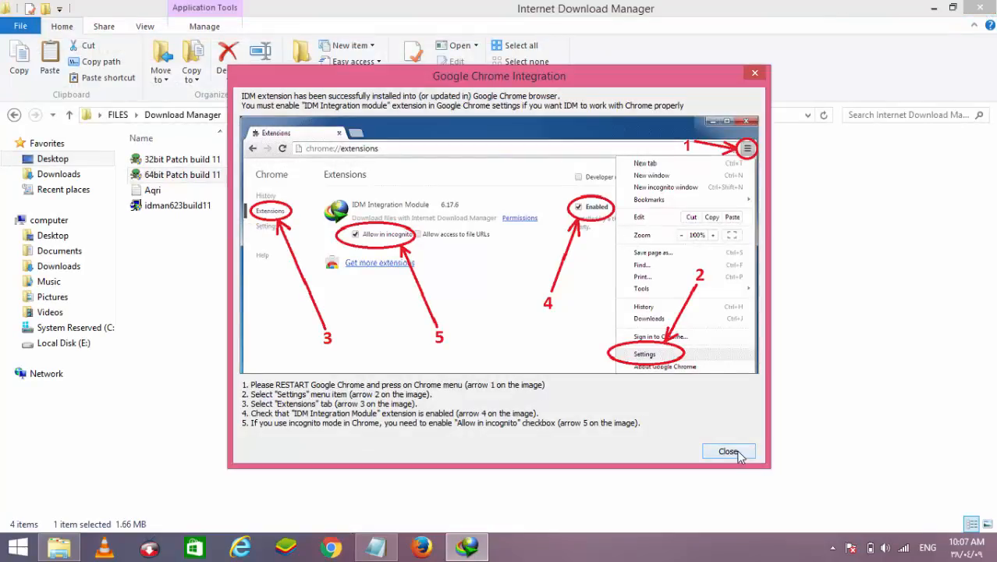
left_click(727, 451)
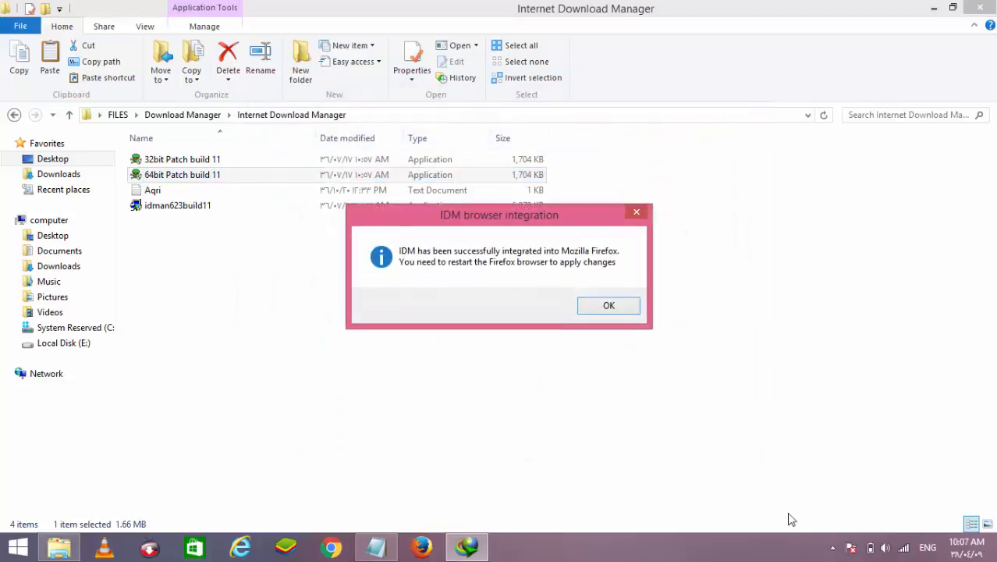
Step: Dismiss the Firefox integration and trial expiry notices, and cancel the Internet Download Manager registration form
left_click(621, 308)
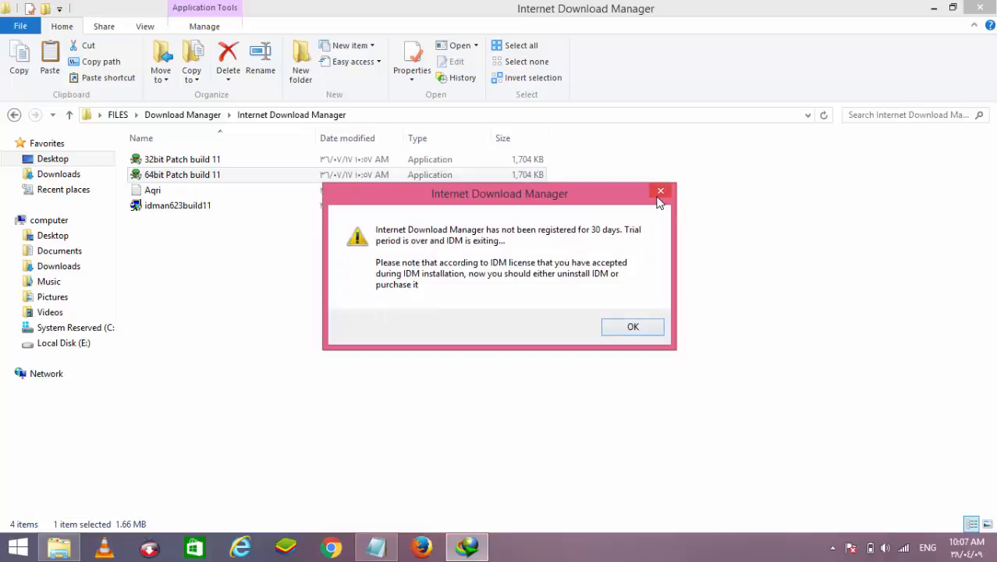
left_click(627, 330)
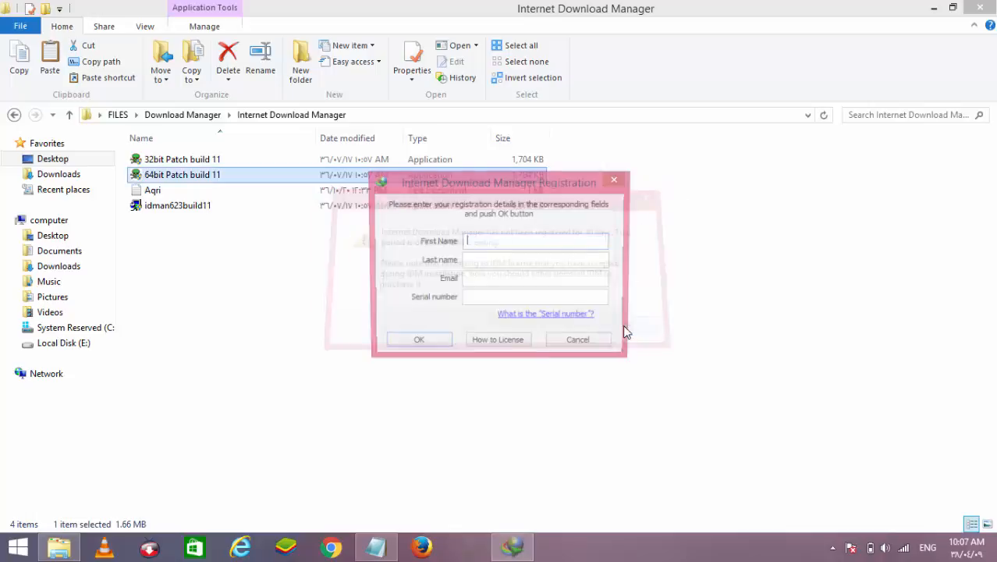
left_click(596, 346)
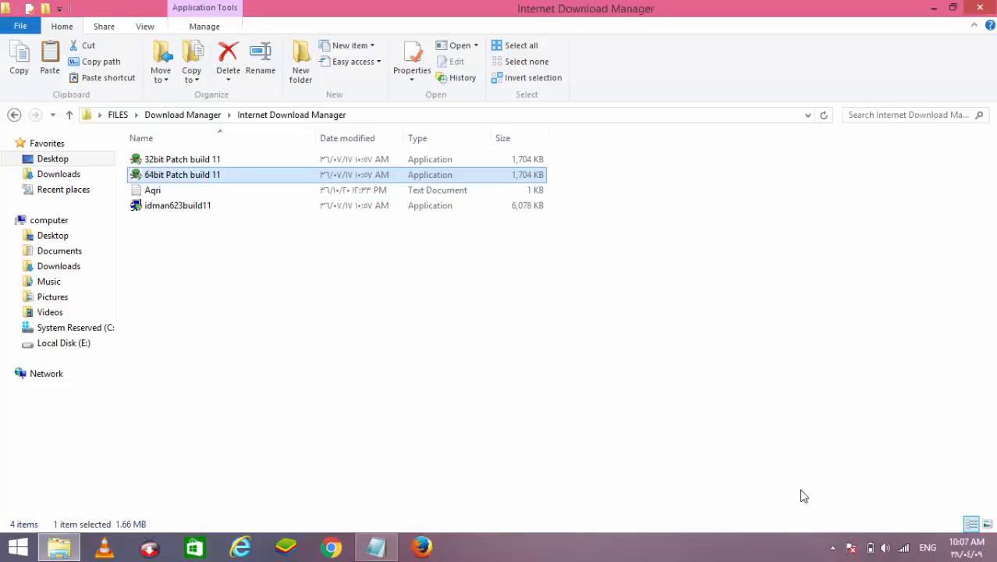
Step: Check the hidden tray icons, run the 64bit Patch build 11 application and complete the IDM Patch setup wizard
left_click(832, 548)
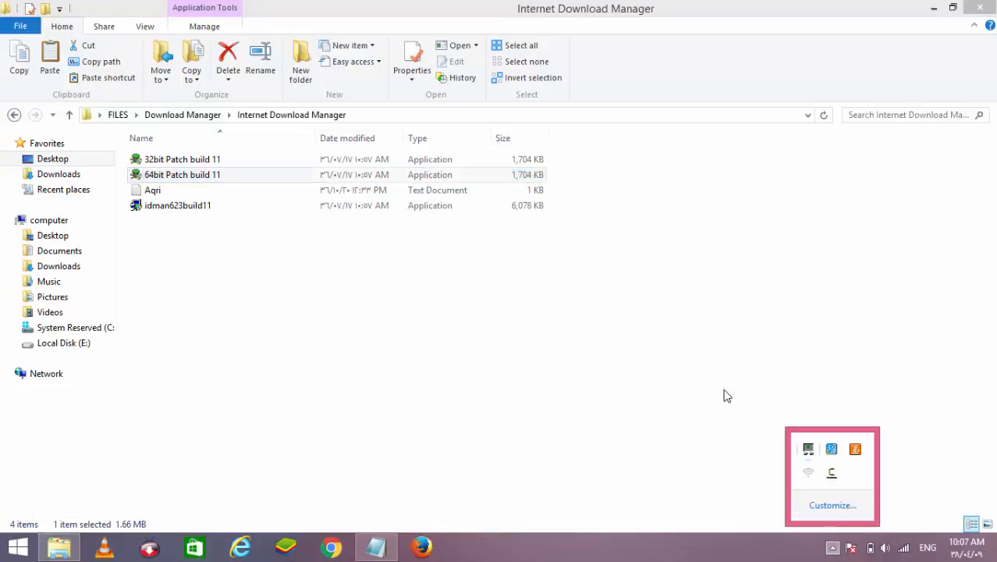
left_click(209, 180)
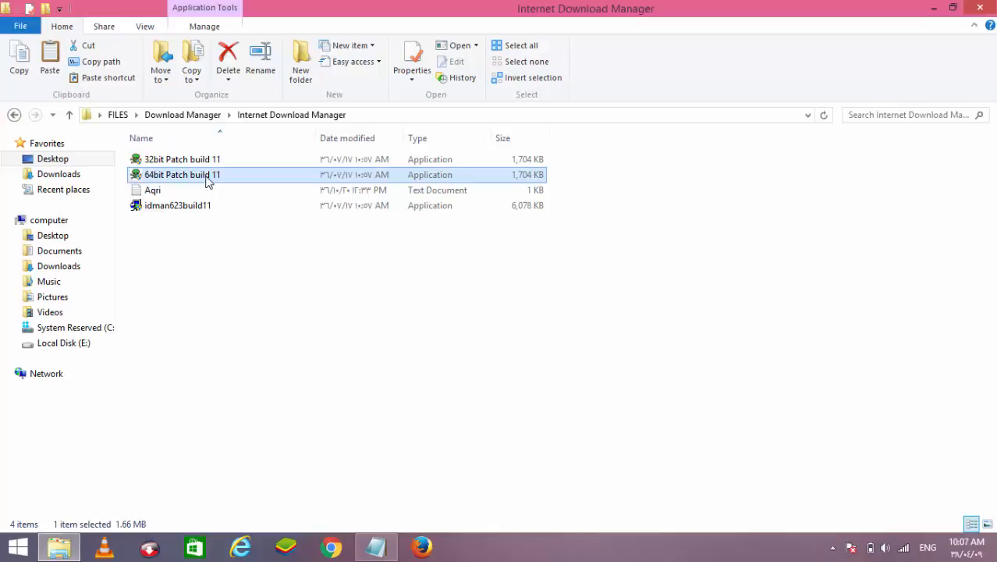
double_click(209, 176)
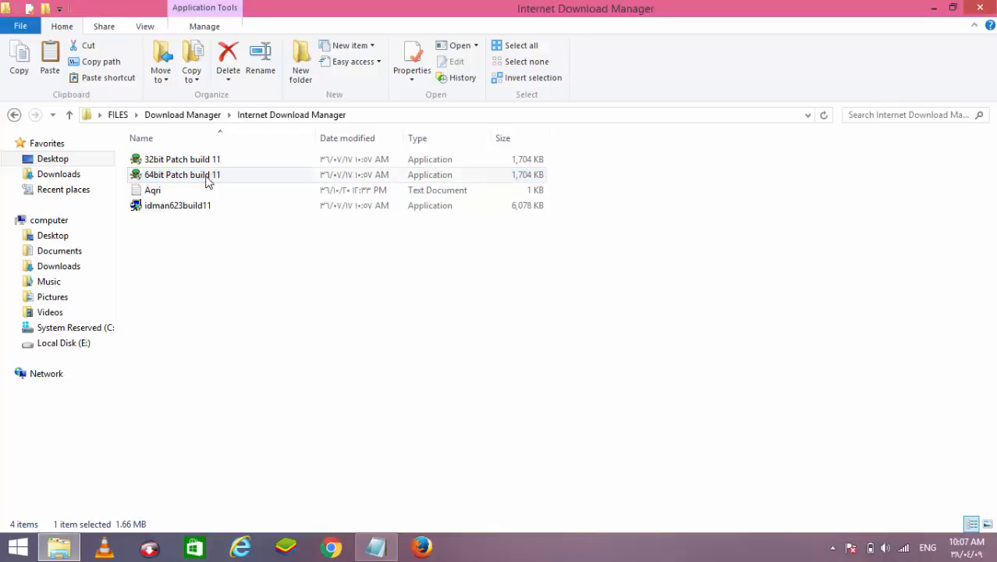
left_click(582, 406)
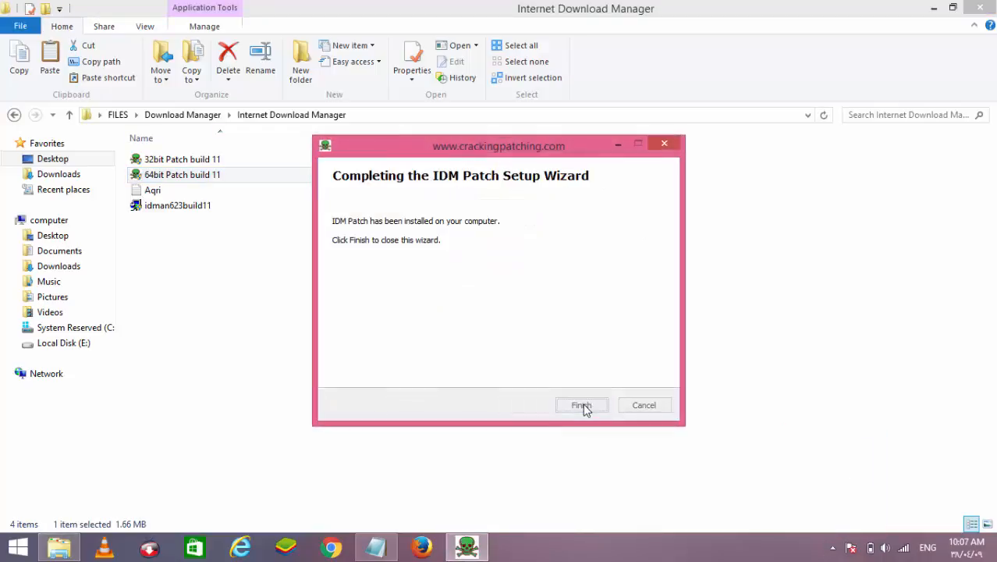
left_click(582, 406)
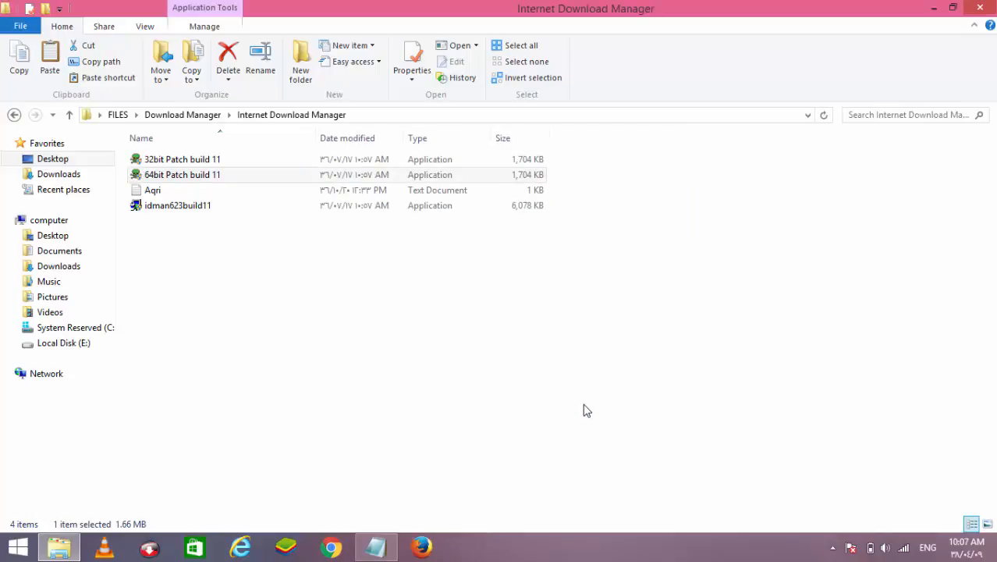
Step: Search Windows for Internet Download Manager, launch it, close the Tip of the Day and check its registration options
key("super")
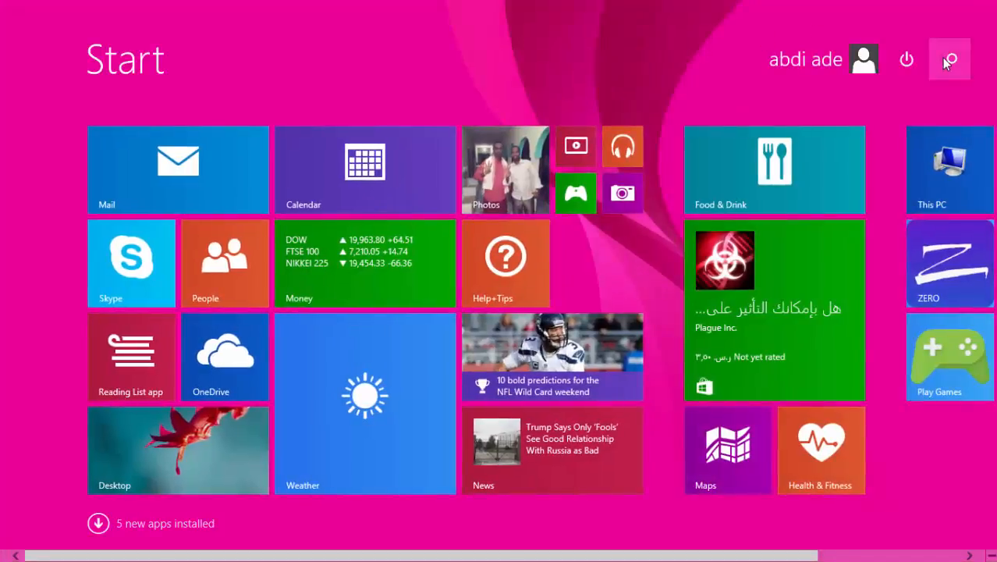
left_click(944, 58)
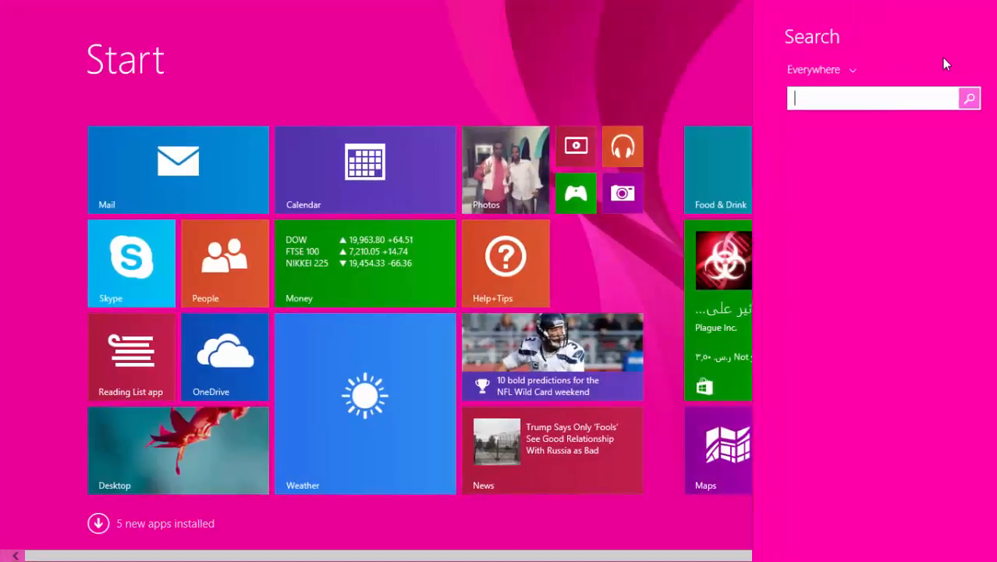
type("internet Explorer")
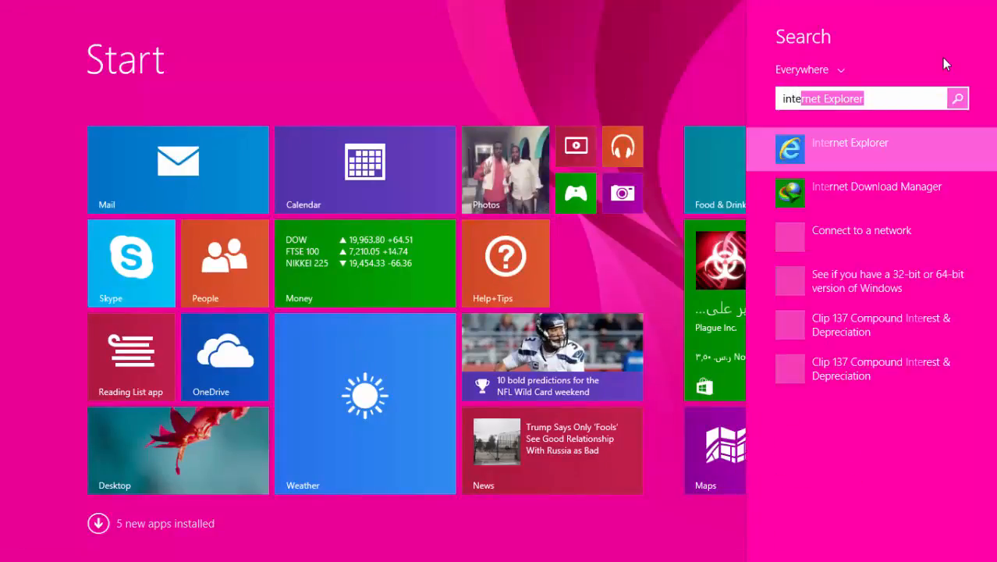
key("Down")
key("Return")
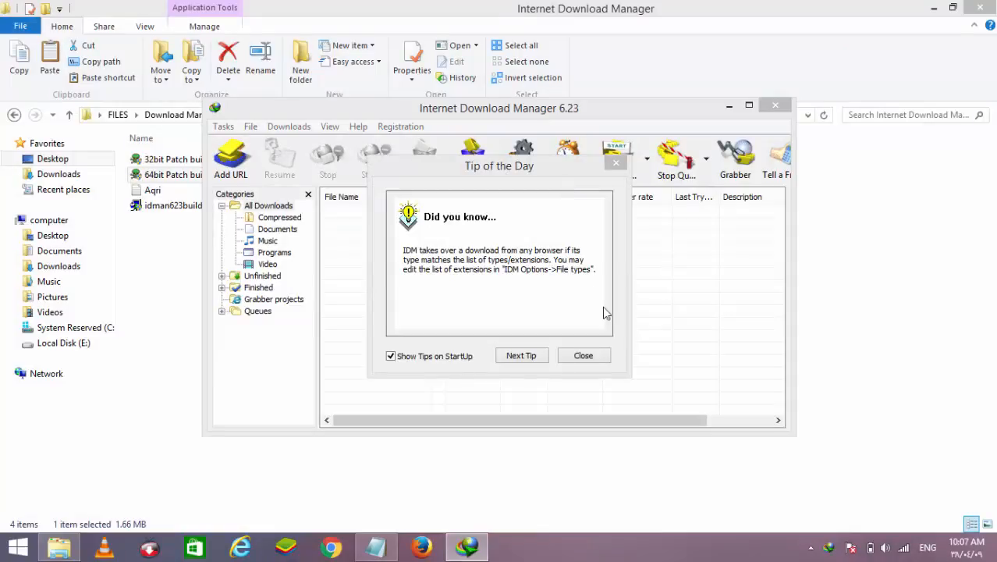
left_click(593, 357)
left_click(398, 126)
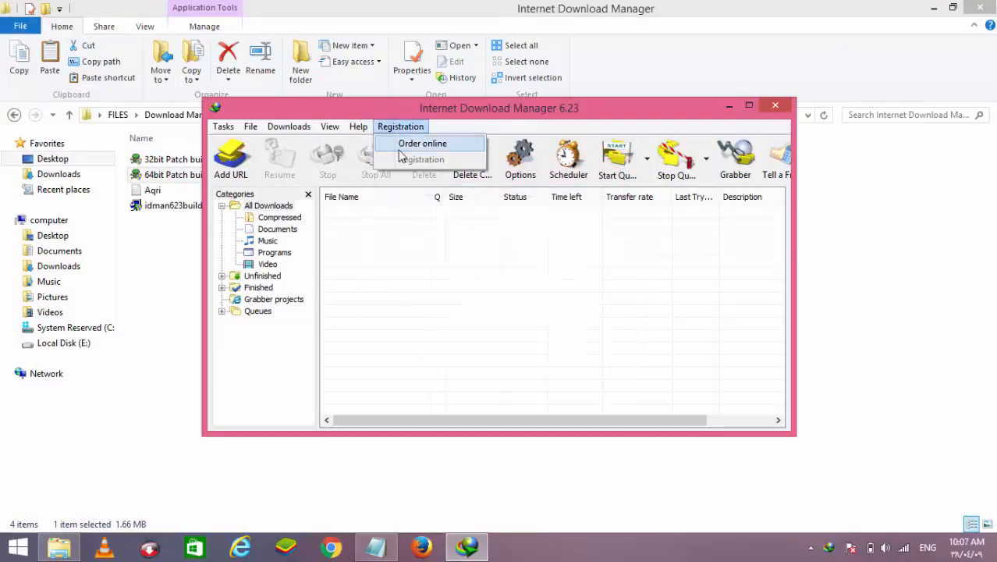
left_click(464, 278)
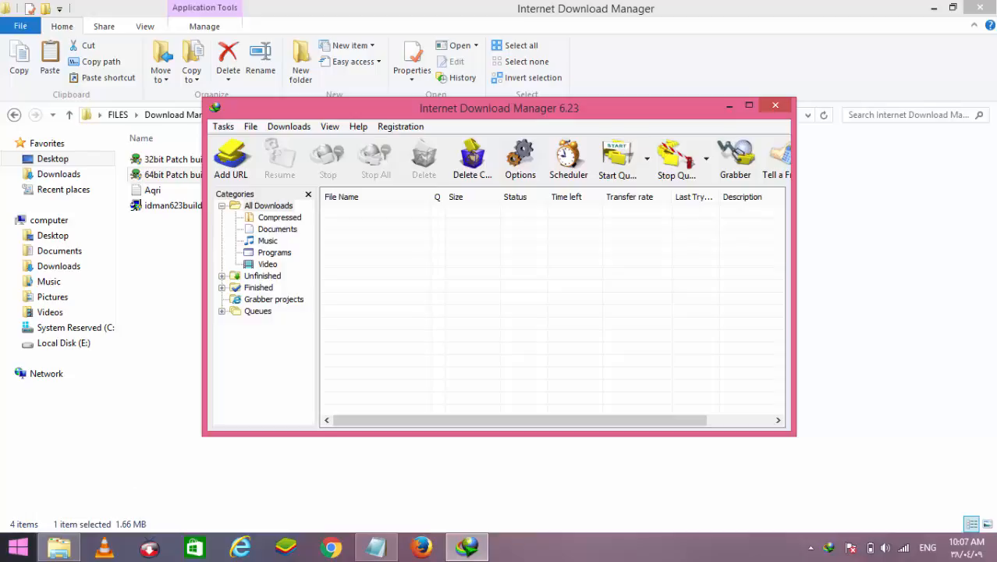
Step: Search Windows for Mozilla Firefox, launch it and import settings and data from Chrome
left_click(17, 547)
left_click(944, 58)
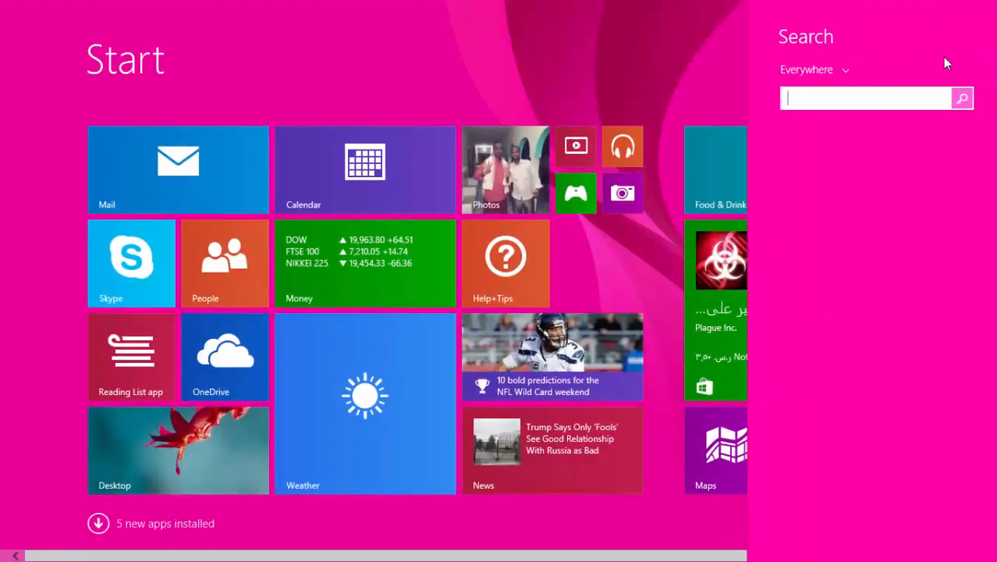
type("mozi")
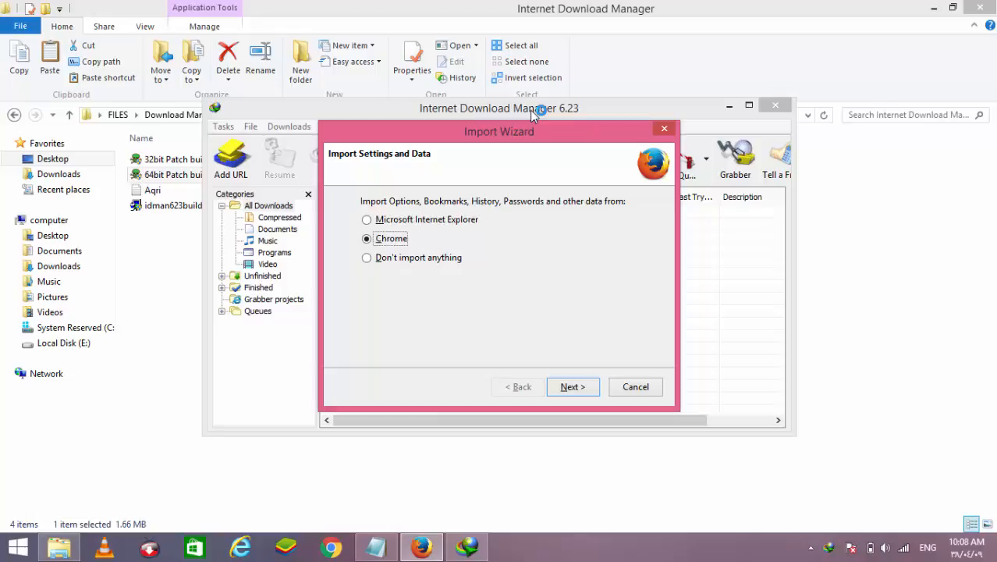
left_click(587, 385)
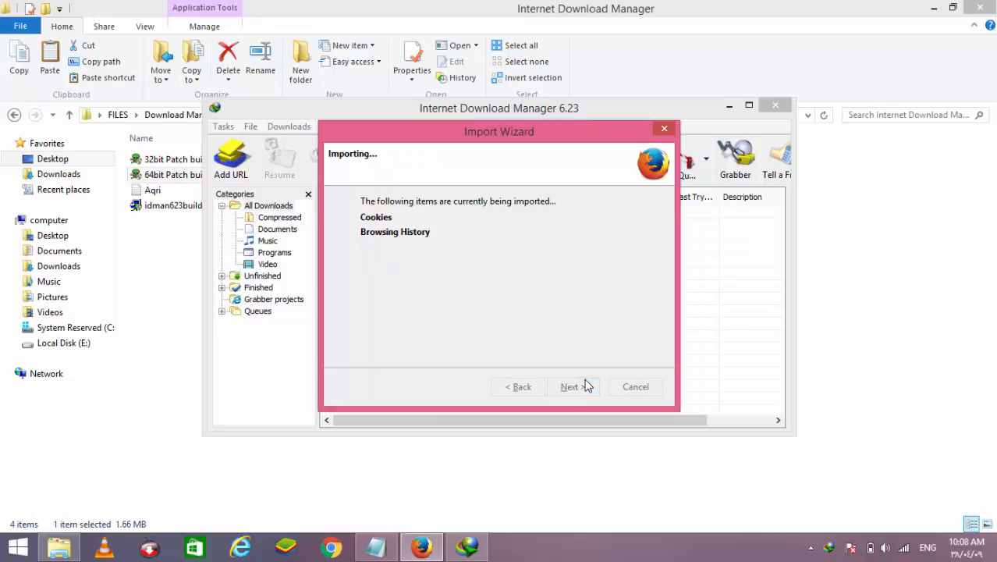
left_click(575, 386)
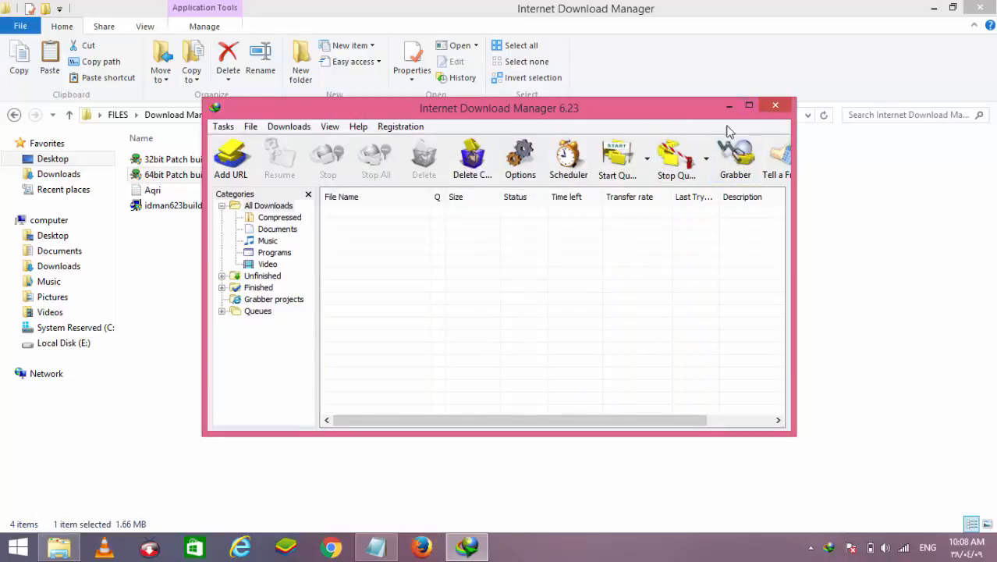
Step: Open Firefox in a maximized window and decline making it the default browser
left_click(421, 547)
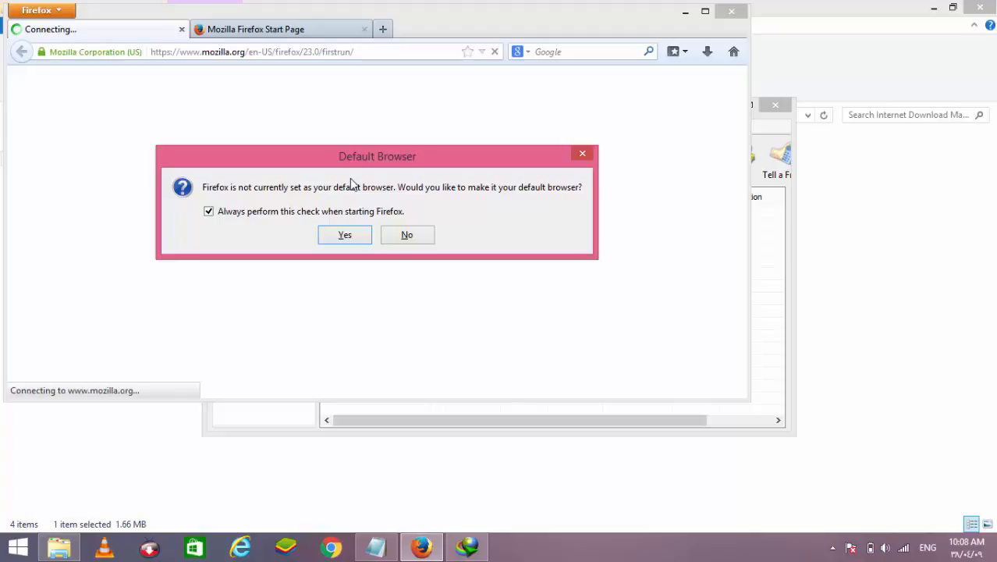
left_click(407, 235)
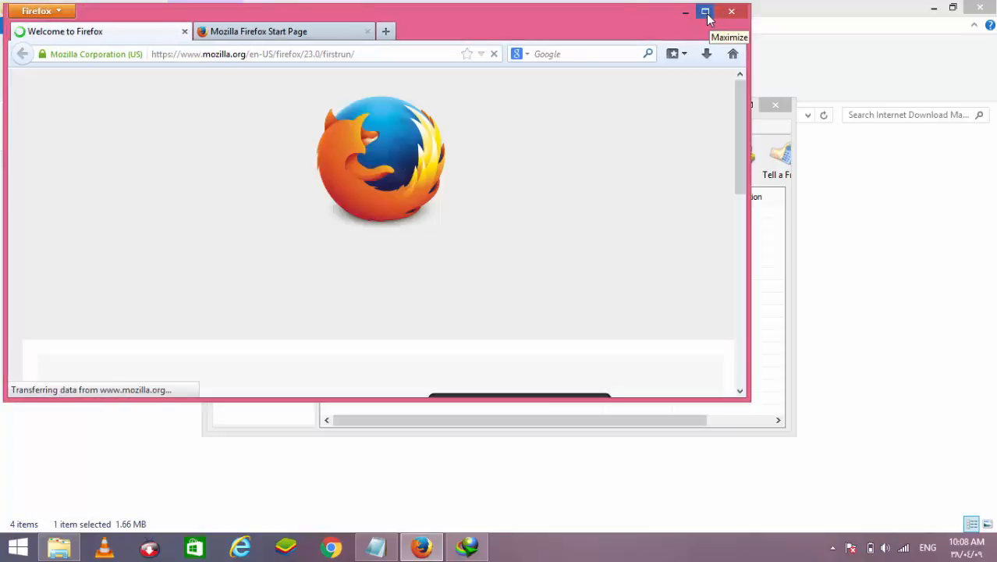
left_click(703, 12)
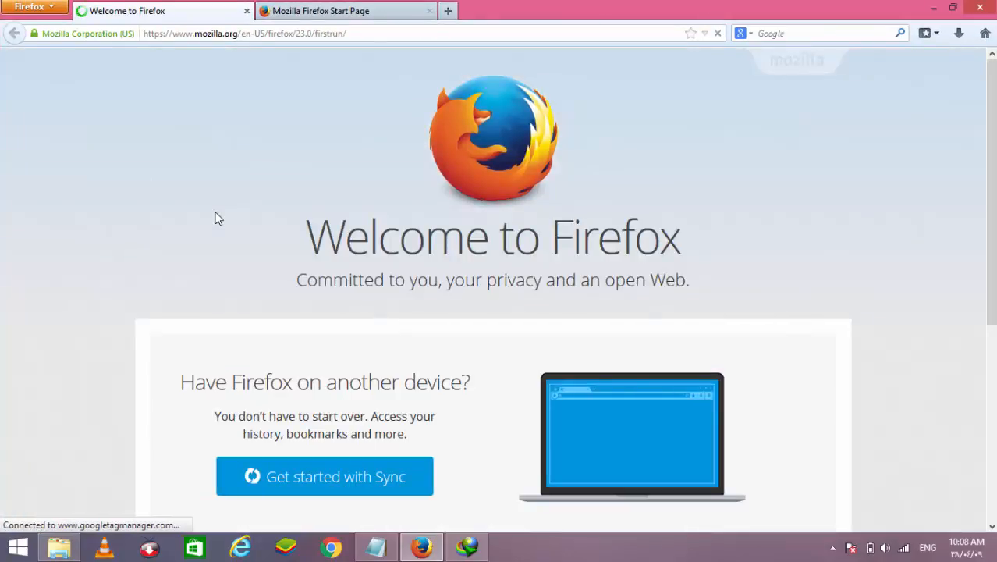
Step: Enable the IDM CC 7.3.99 extension among Firefox's add-ons and restart the browser
key("alt")
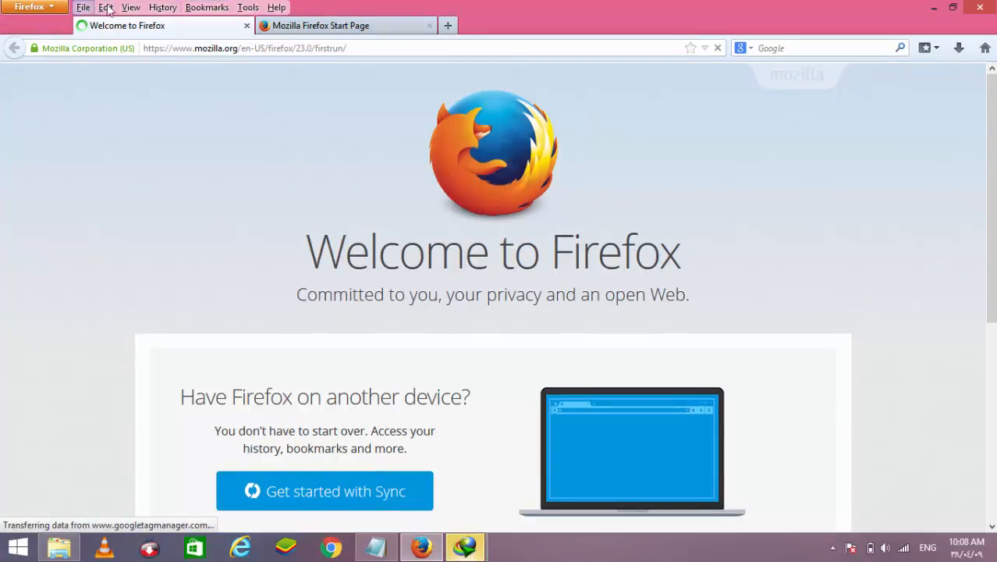
left_click(249, 8)
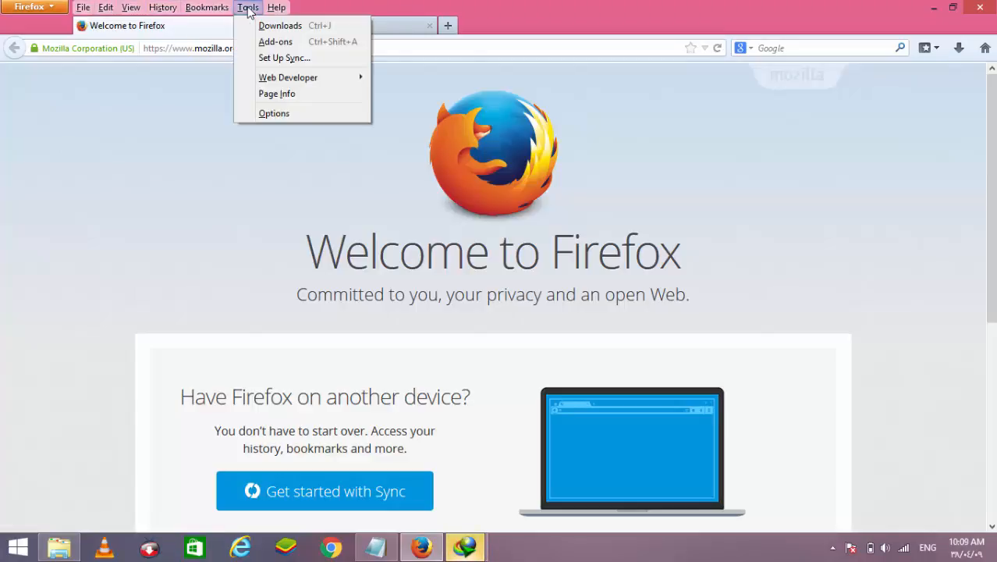
left_click(265, 42)
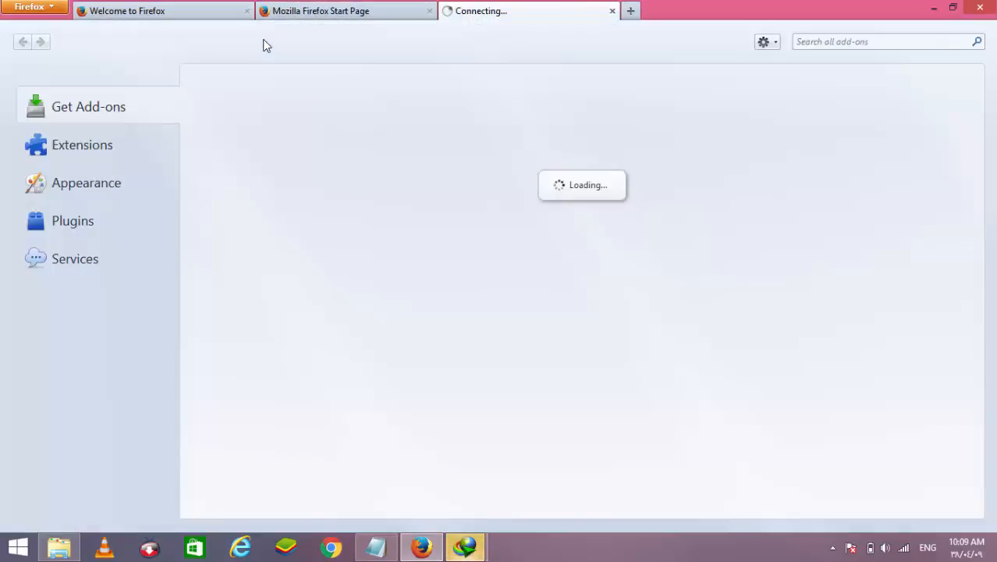
left_click(98, 153)
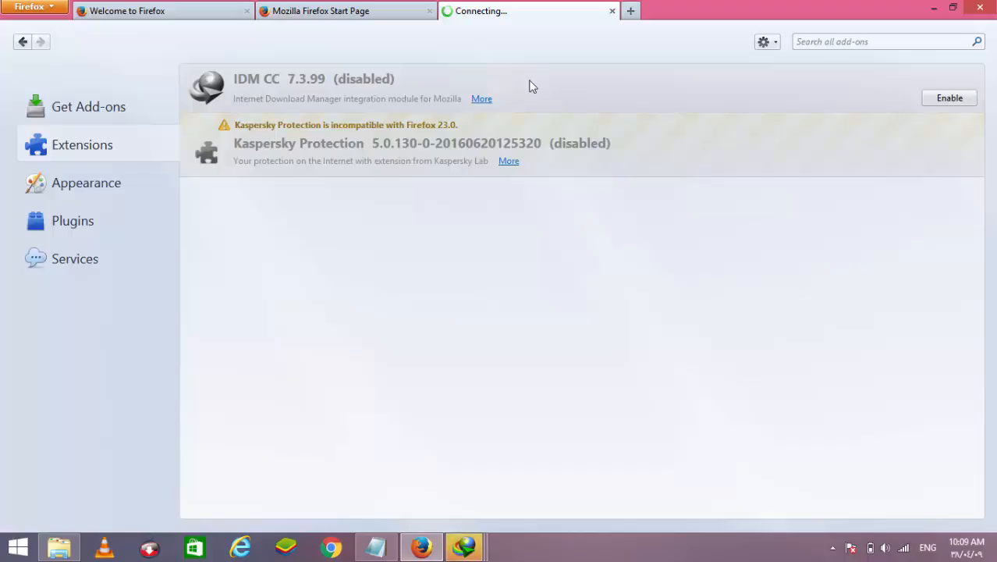
left_click(934, 98)
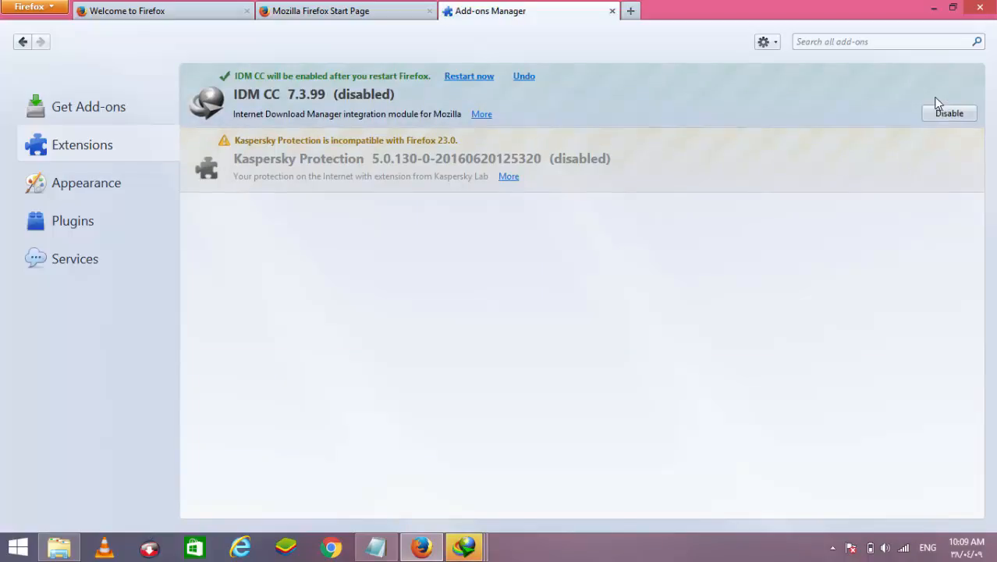
left_click(459, 78)
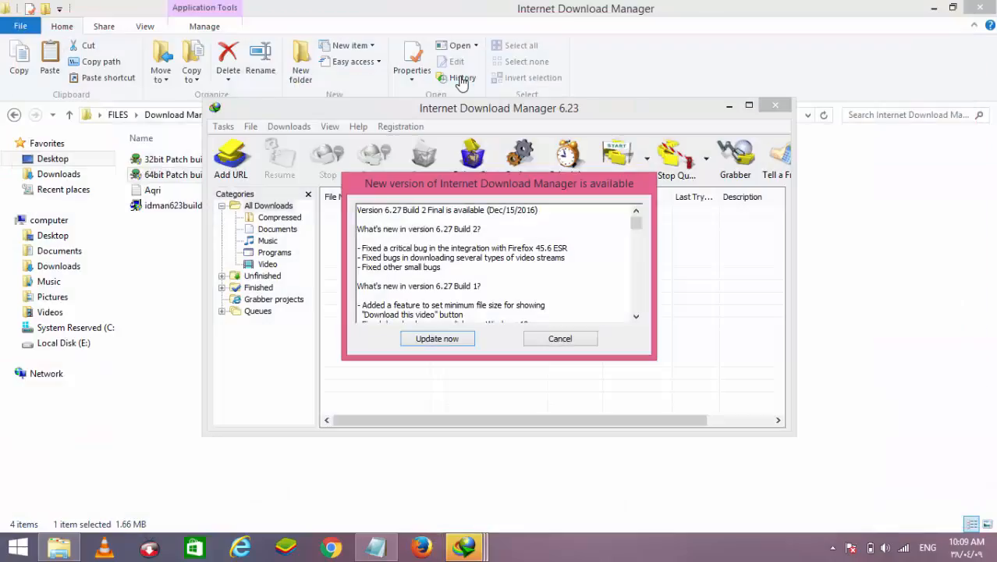
Step: Decline the Internet Download Manager update, close the update notice and check the program's registration options
left_click(569, 340)
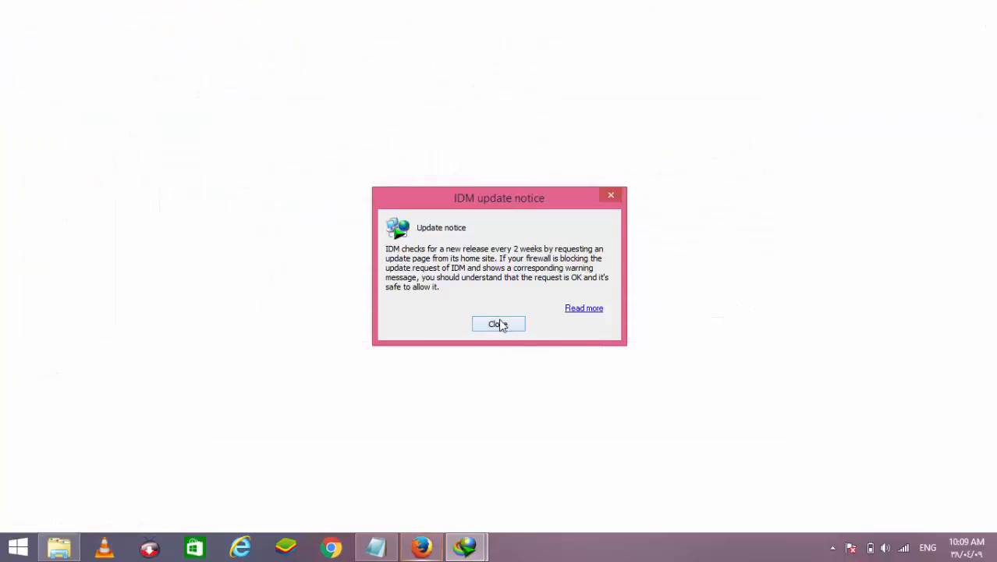
left_click(498, 323)
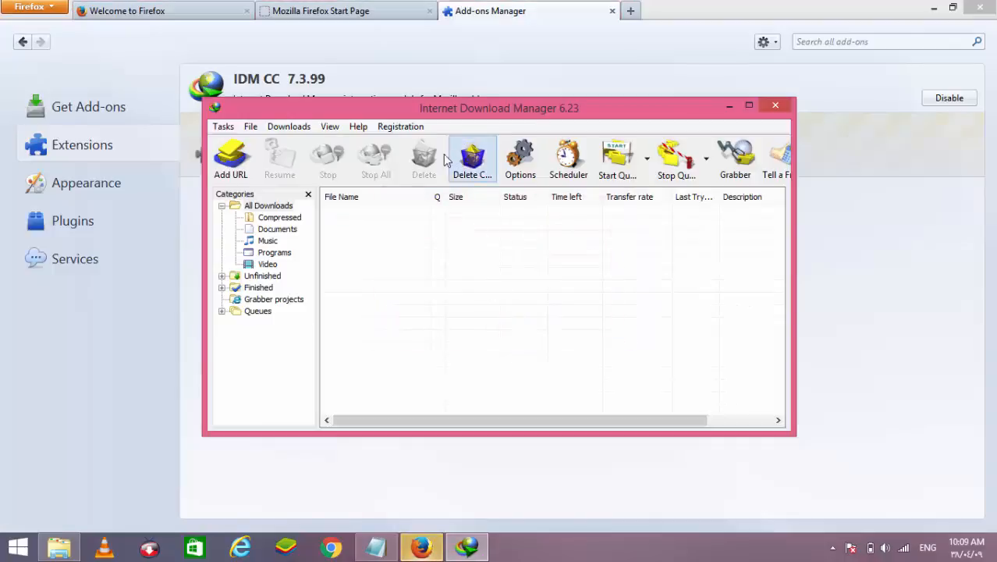
left_click(401, 127)
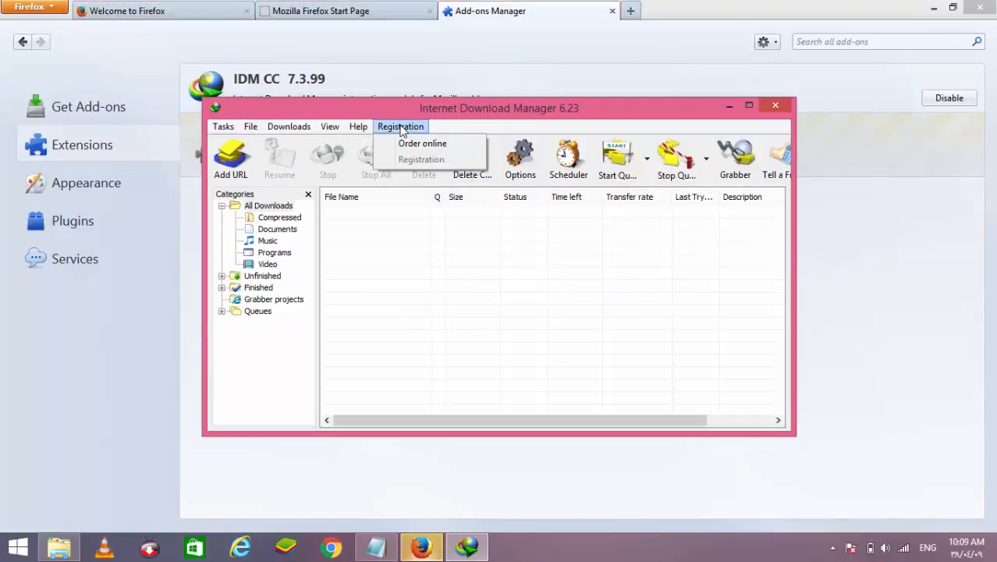
Step: Return to Firefox, decline making it the default browser again and close the Add-ons Manager
left_click(614, 14)
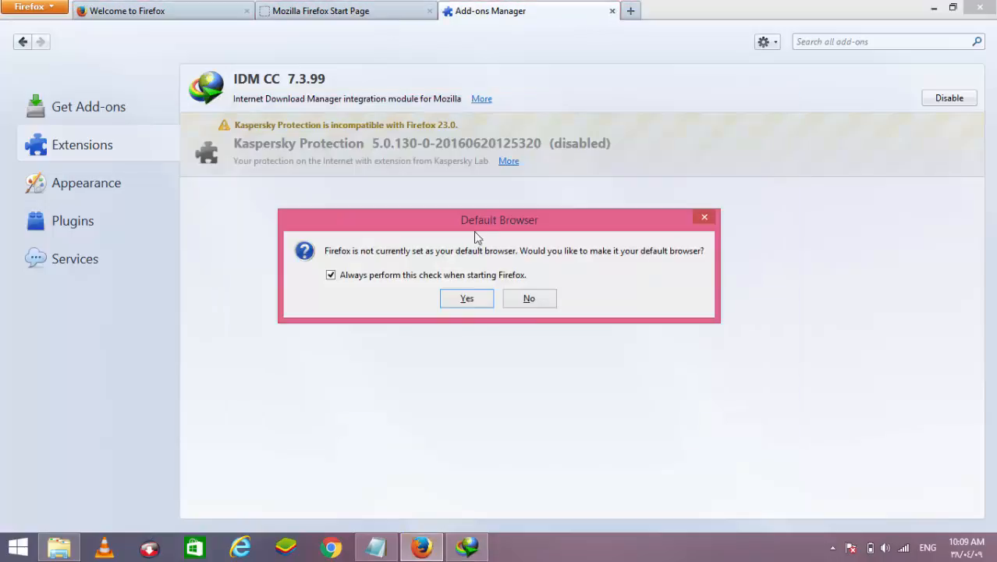
left_click(530, 298)
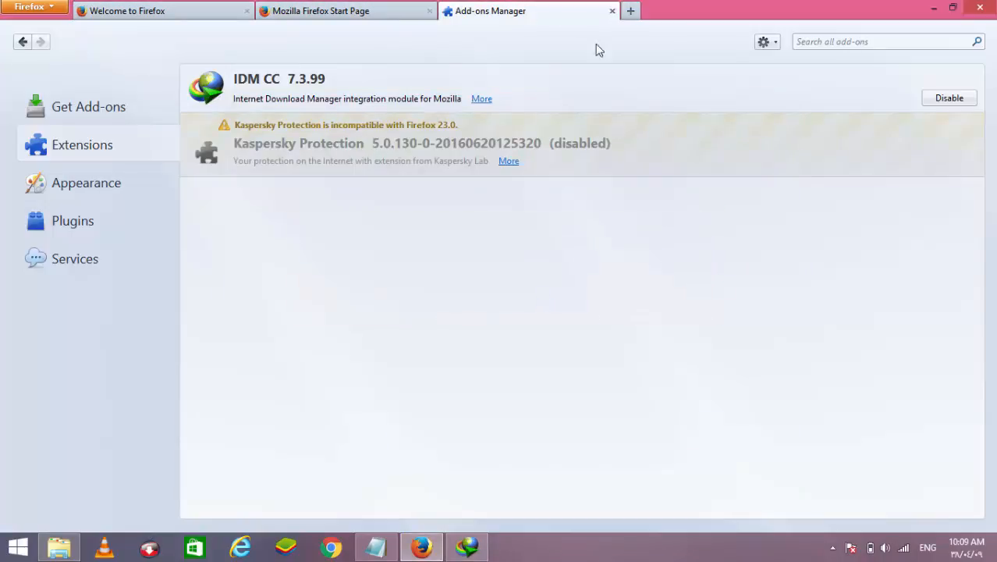
left_click(612, 12)
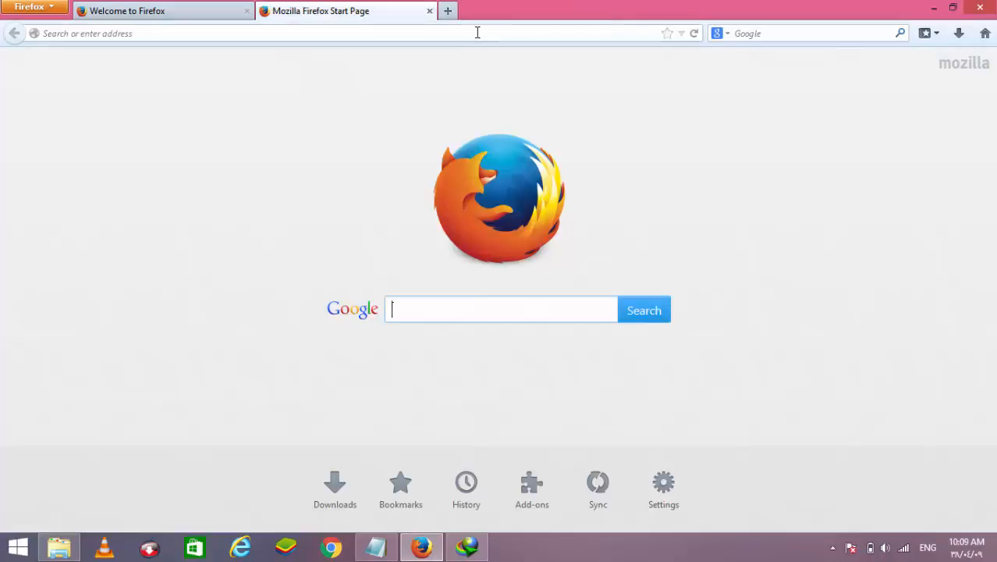
Step: Go to youtube.com from the Mozilla Firefox Start Page
type("youtube.com/")
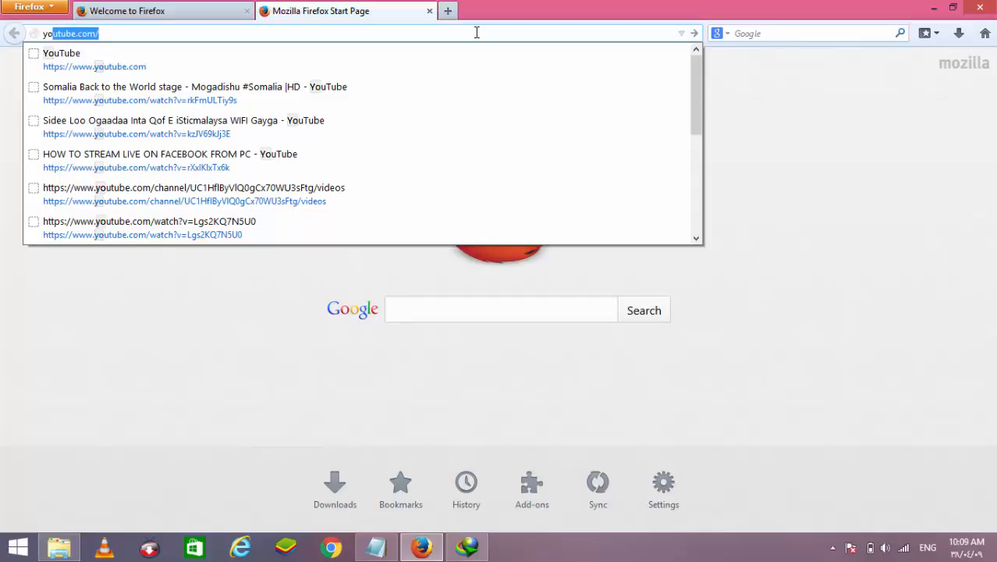
key("Return")
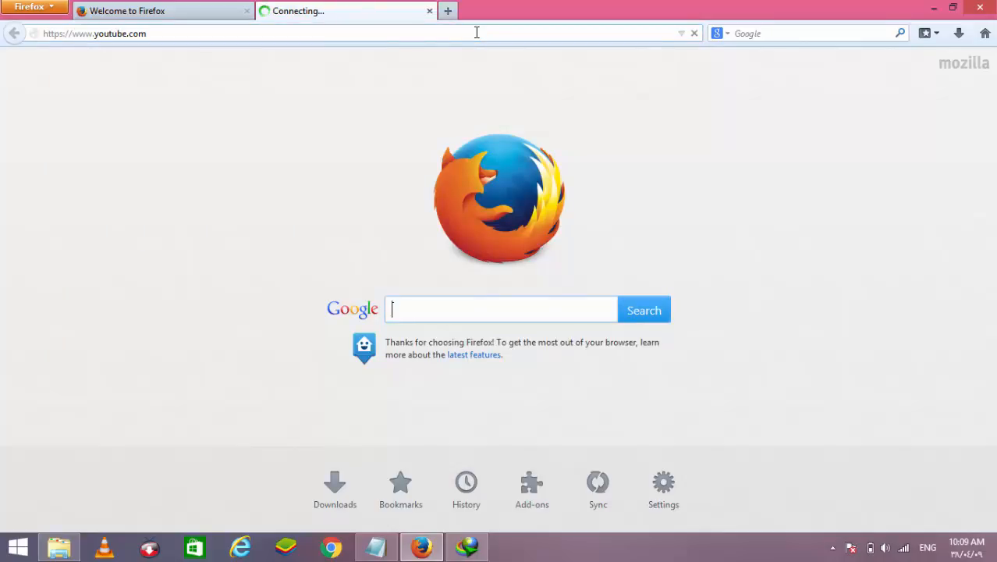
Step: Open the connection settings in Firefox's advanced network options
key("alt")
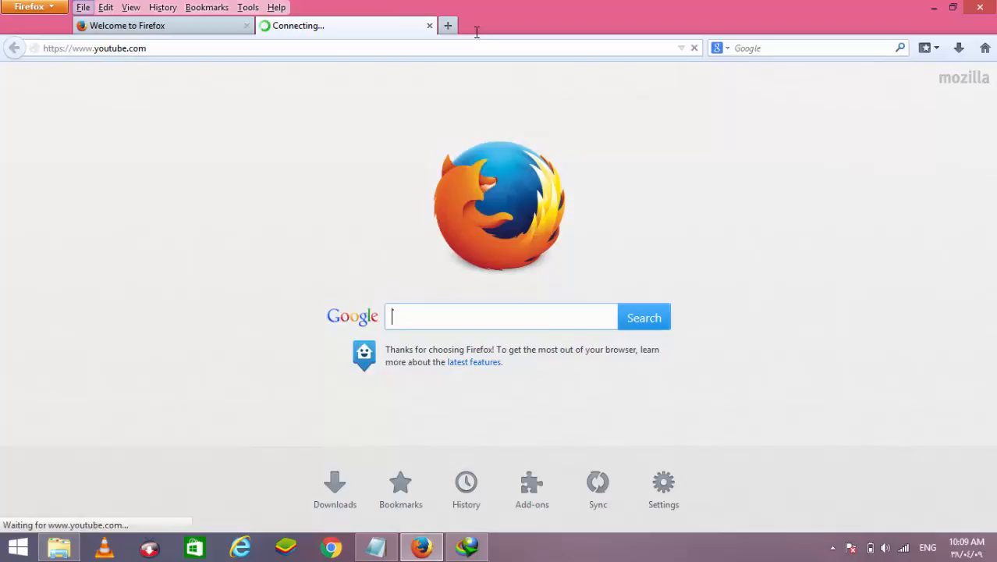
key("alt")
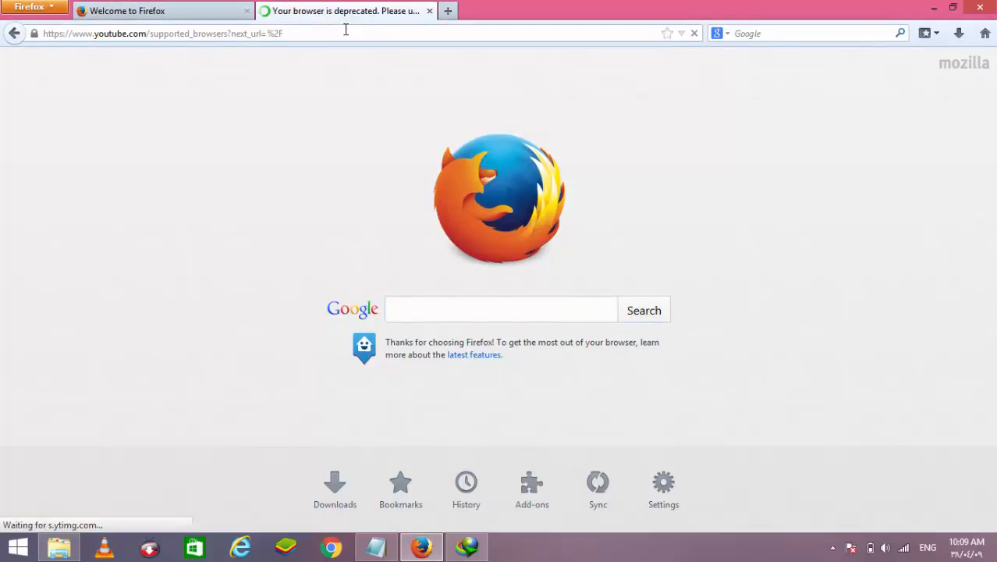
key("alt")
left_click(258, 7)
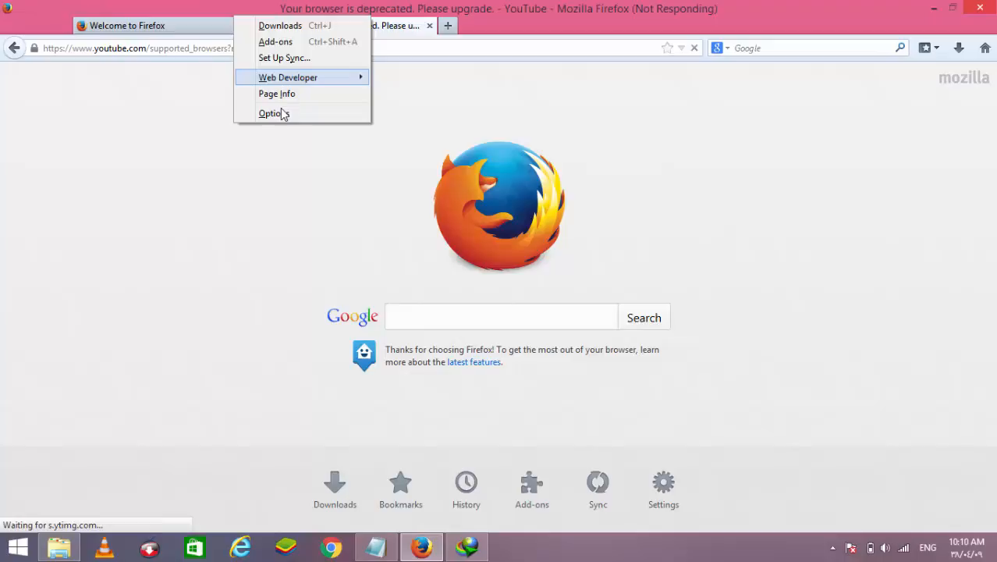
left_click(281, 112)
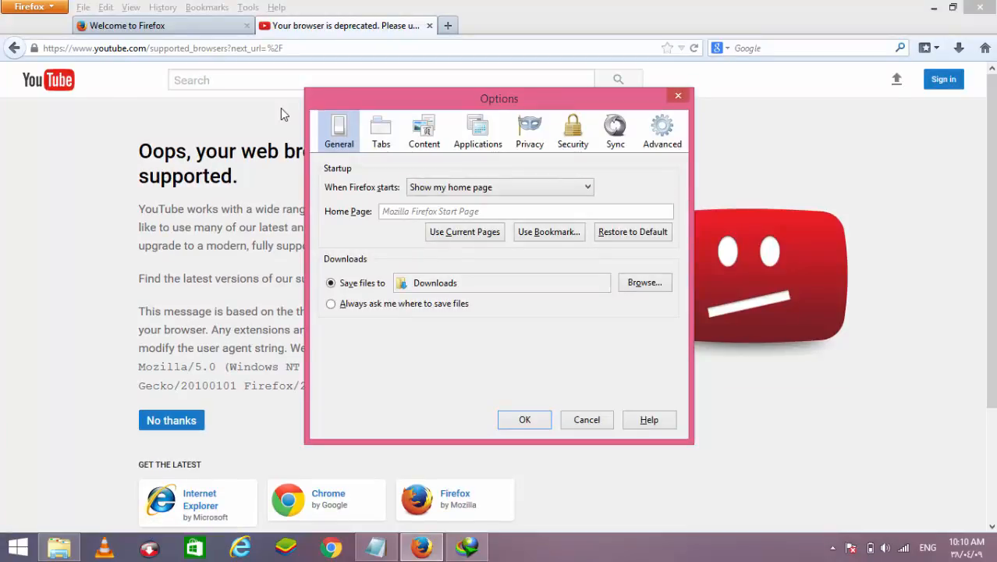
left_click(624, 144)
left_click(648, 142)
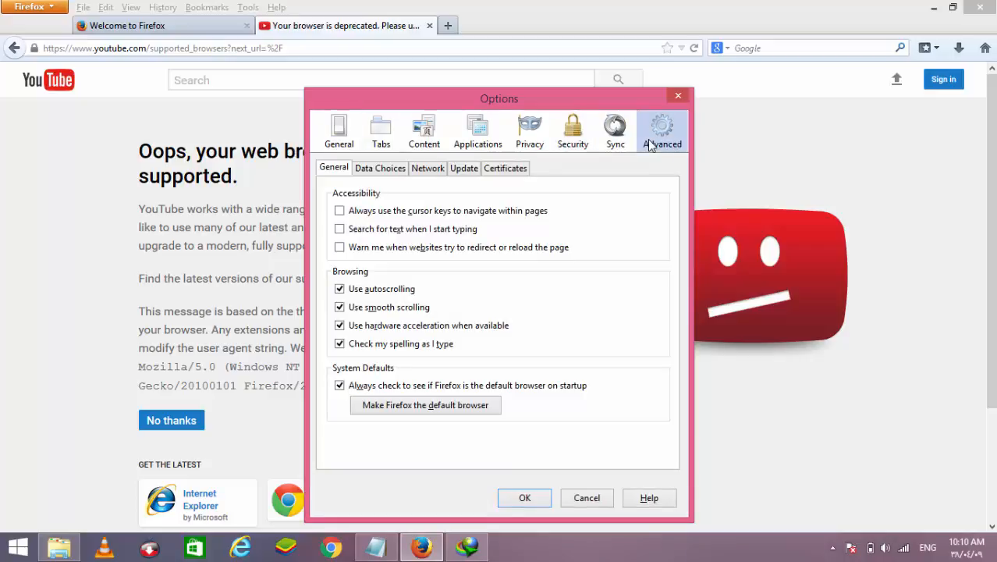
left_click(427, 171)
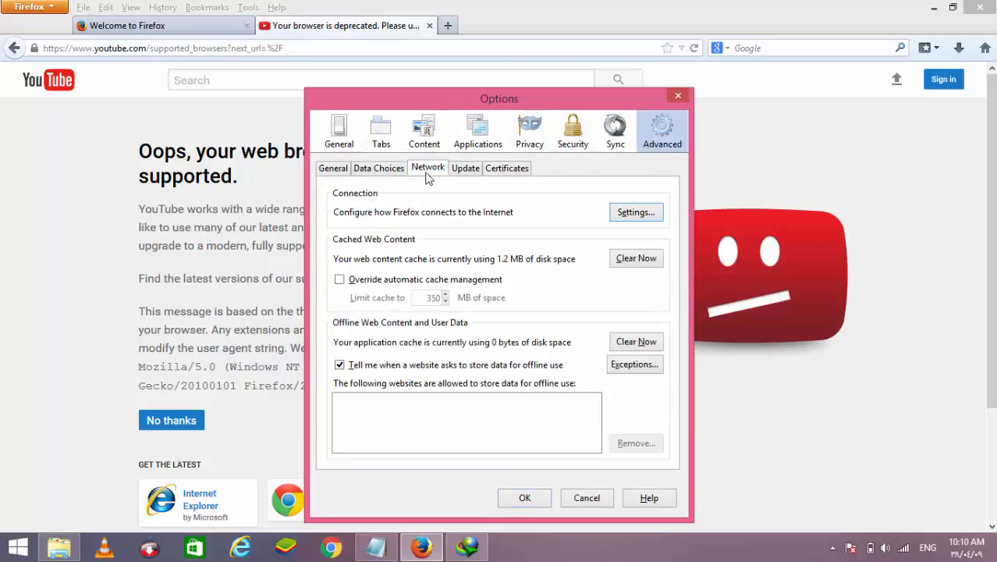
left_click(629, 220)
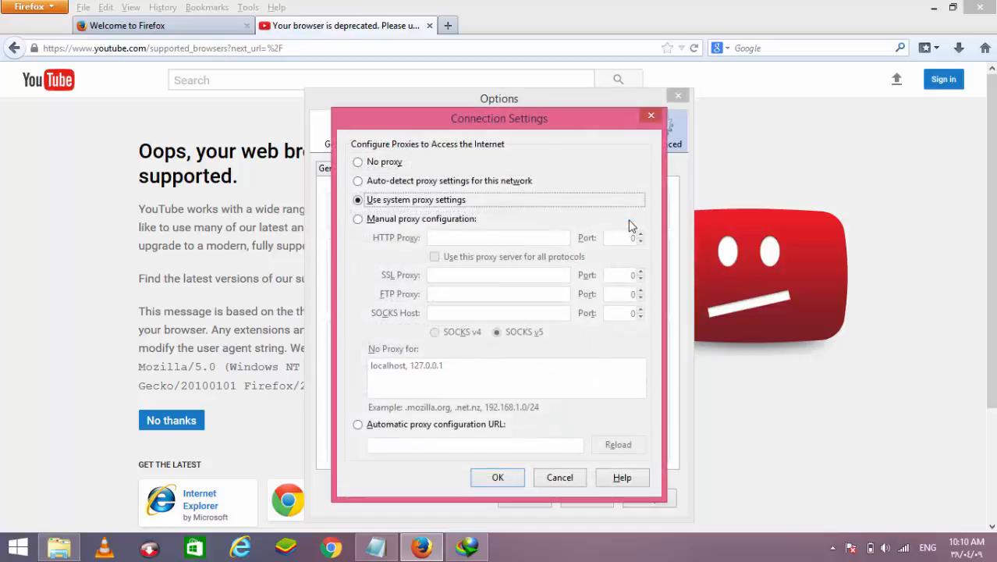
Step: Set the connection to No proxy instead of a manual proxy configuration, then apply the connection settings and Firefox options
left_click(443, 220)
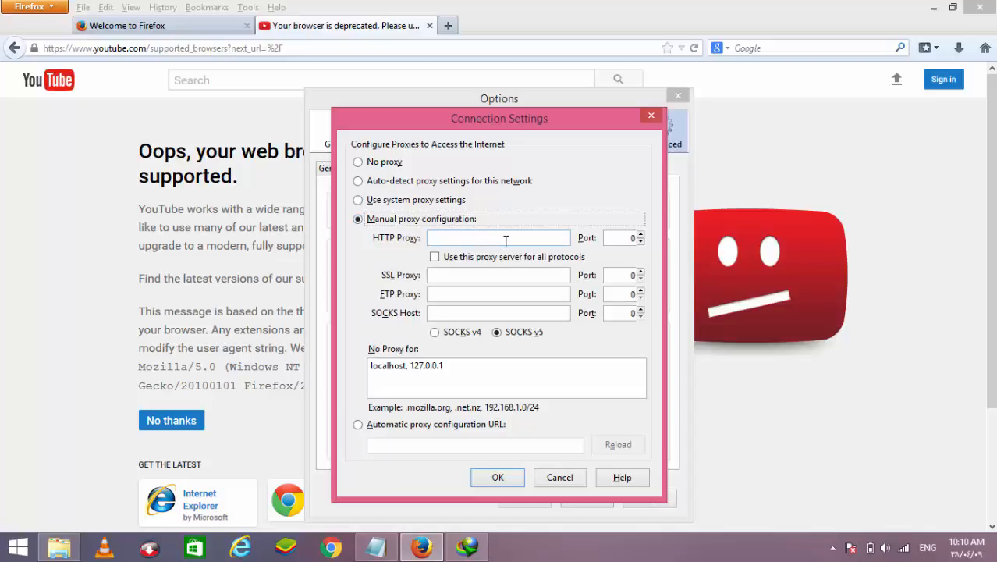
left_click(504, 240)
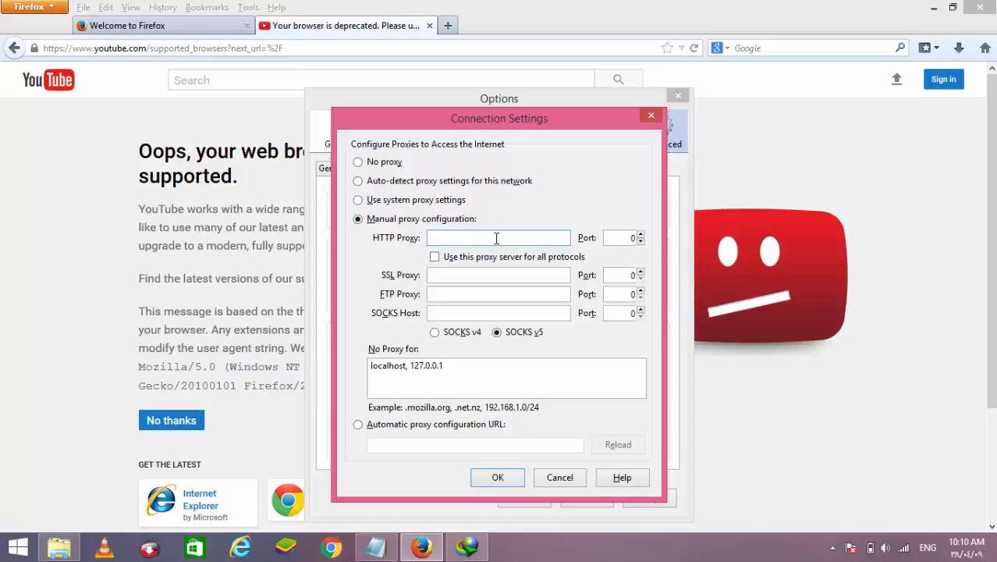
left_click(389, 164)
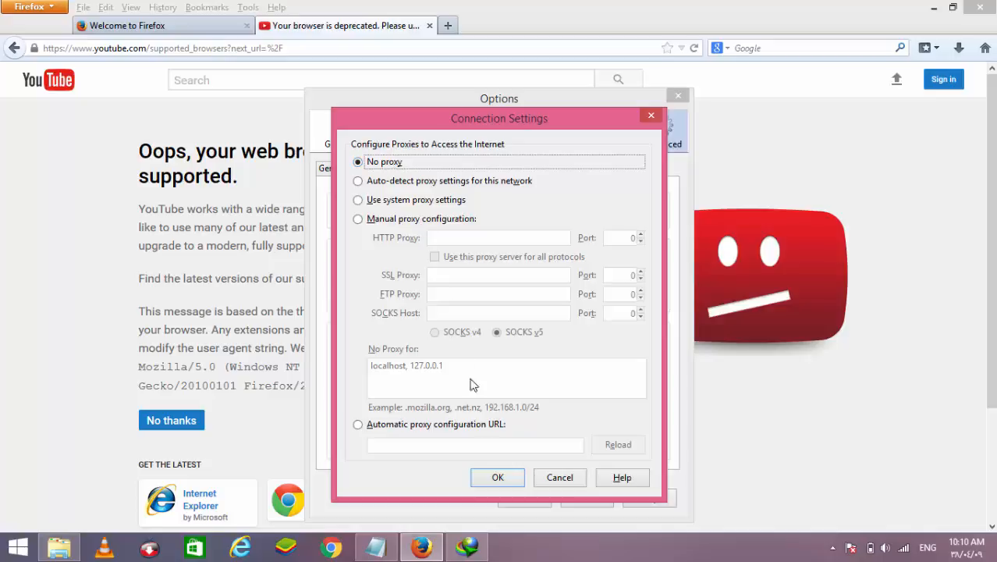
left_click(494, 477)
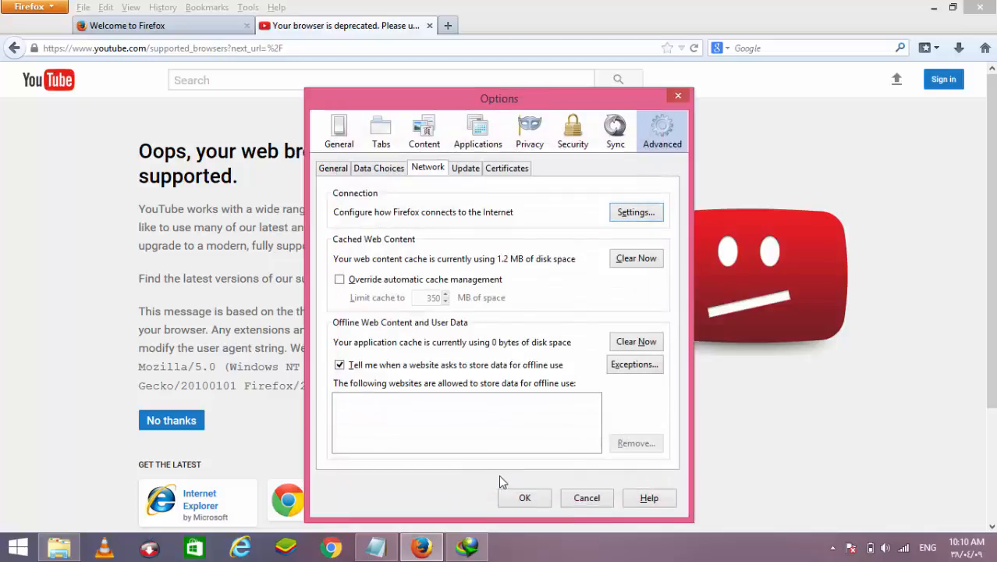
left_click(521, 492)
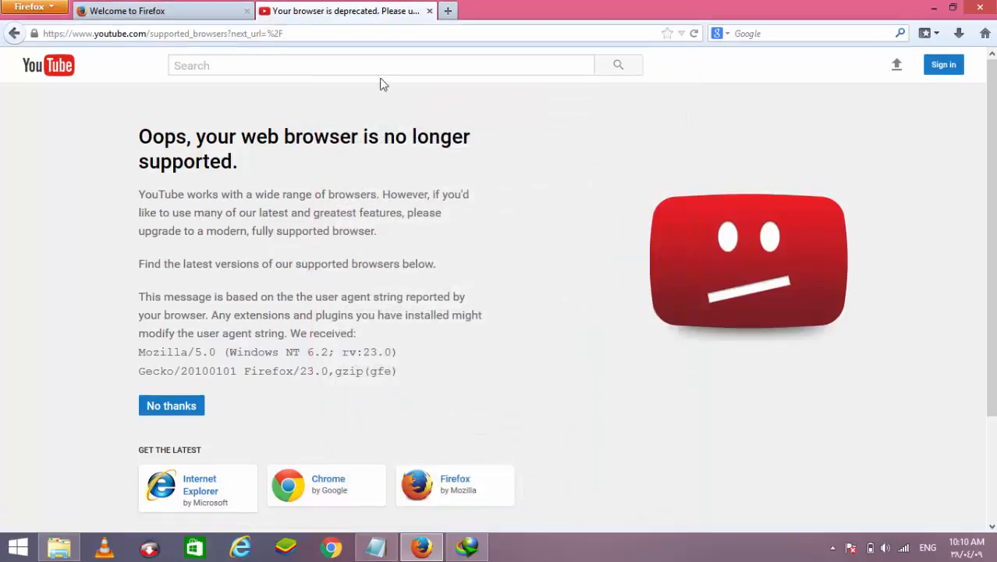
Step: Dismiss YouTube's unsupported-browser notice and search the site for "adobe after effects"
left_click(178, 412)
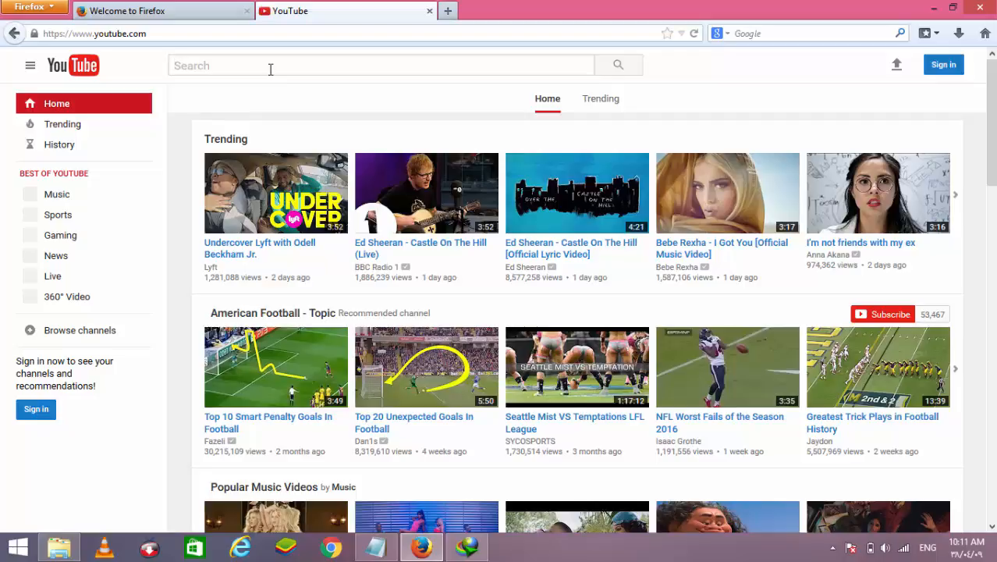
type("adobe after eff")
type("ects")
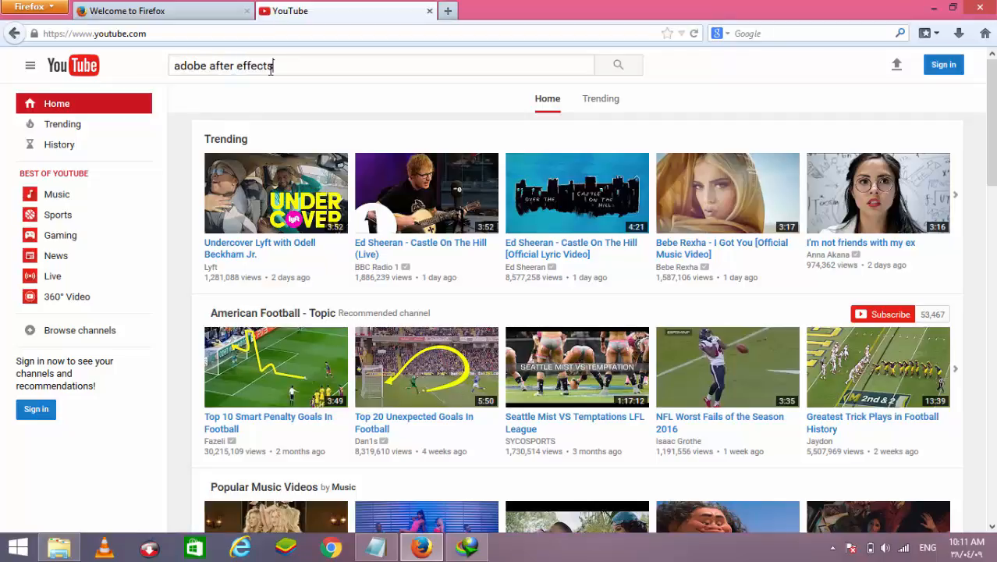
key("Return")
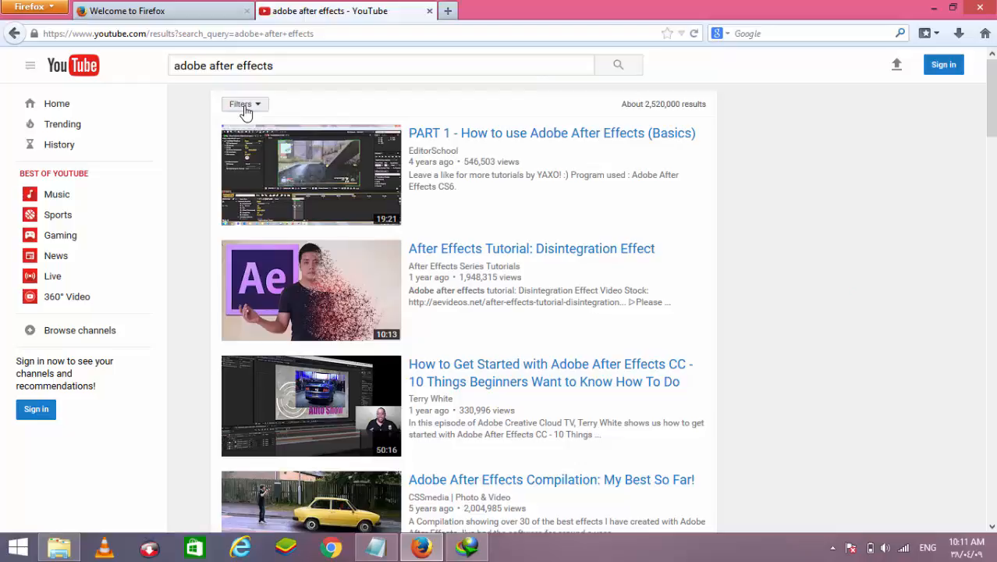
Step: Filter the search results to HD and open the video "After Effects Tutorial: Disintegration Effect"
left_click(256, 106)
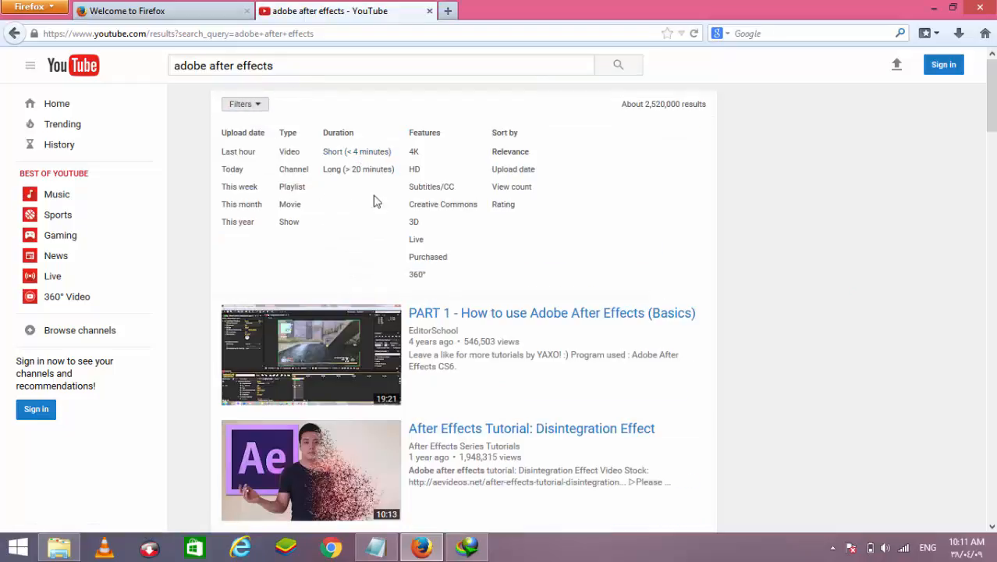
left_click(414, 171)
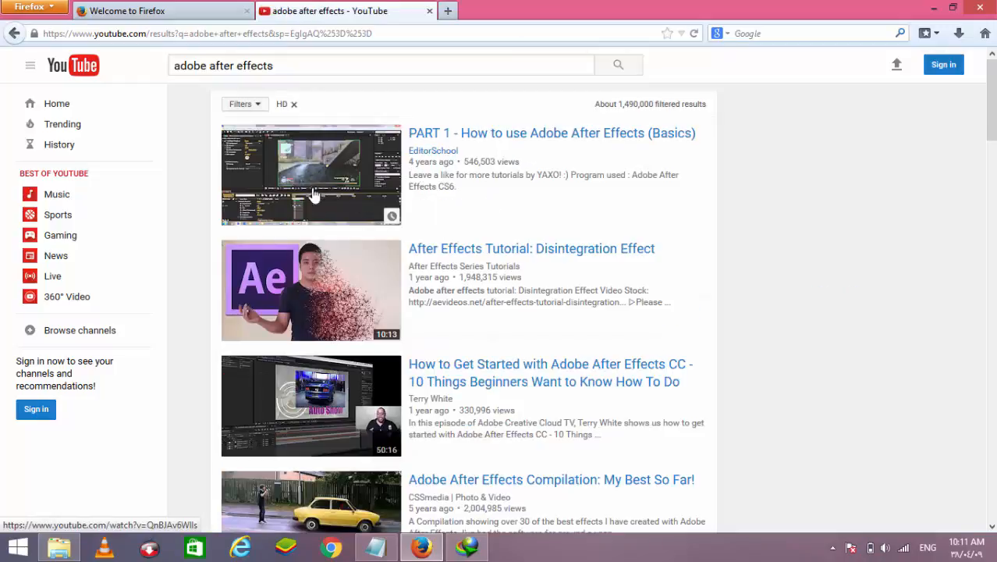
left_click(330, 285)
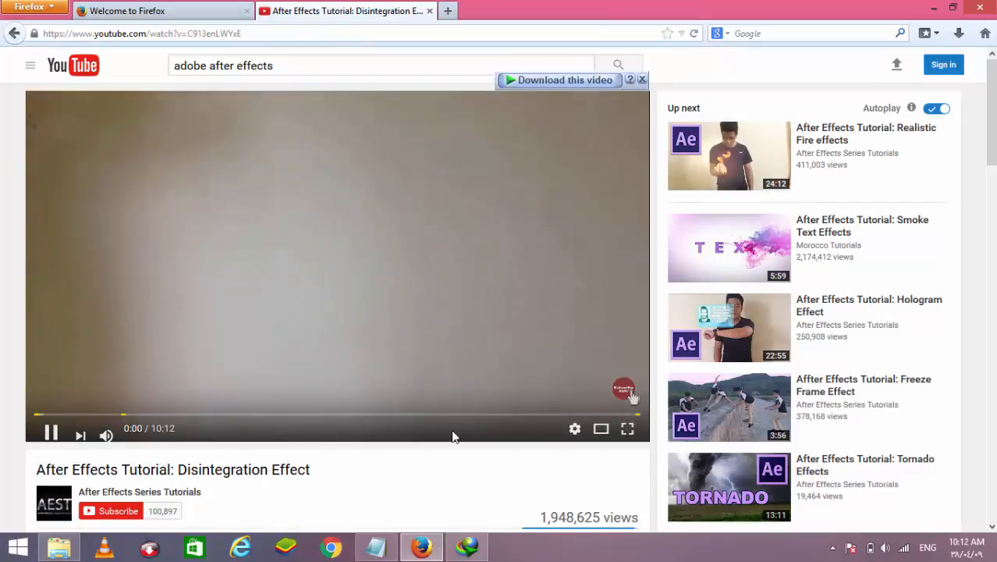
Step: Mute and pause the video, and look through the download formats offered for it
left_click(107, 435)
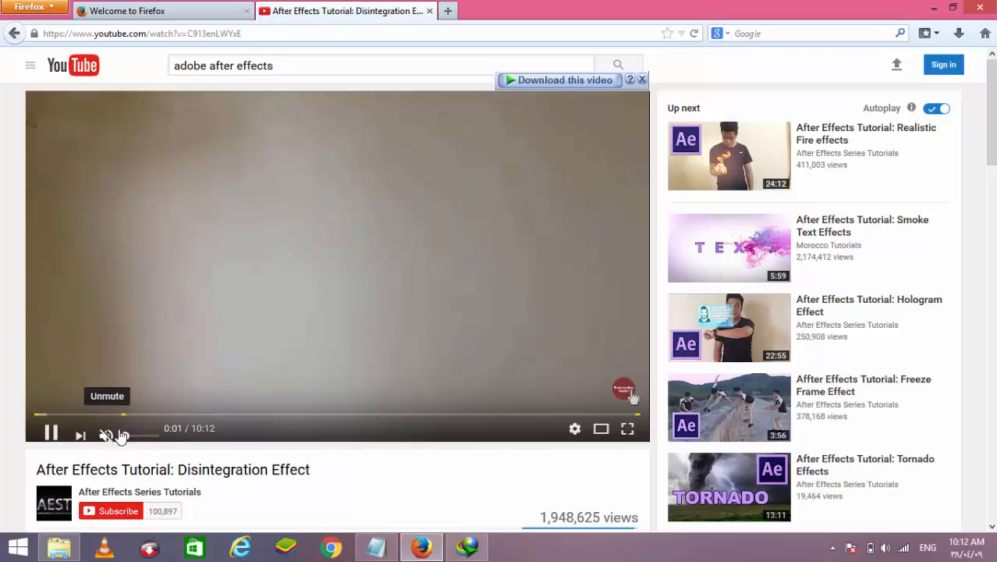
left_click(407, 265)
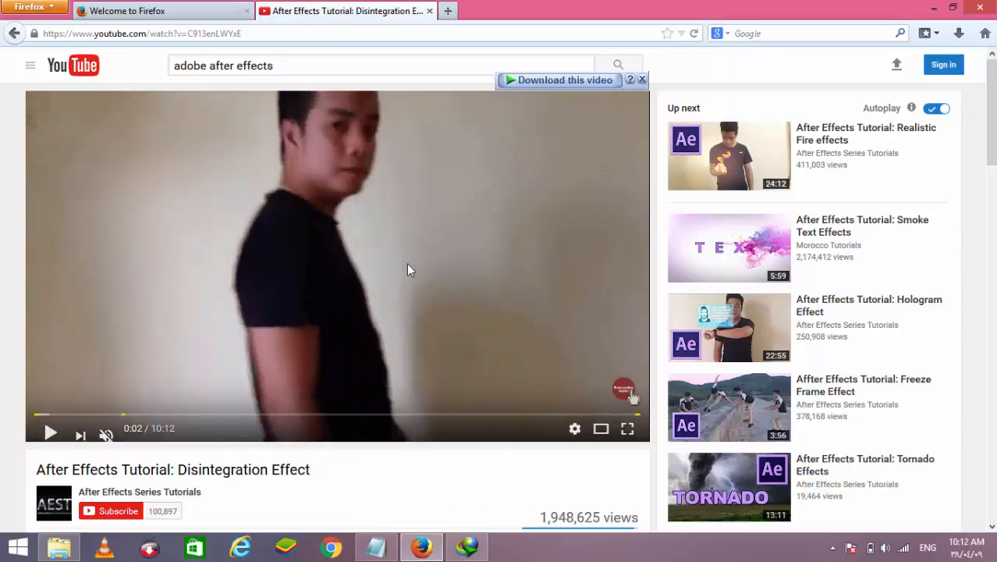
left_click(541, 87)
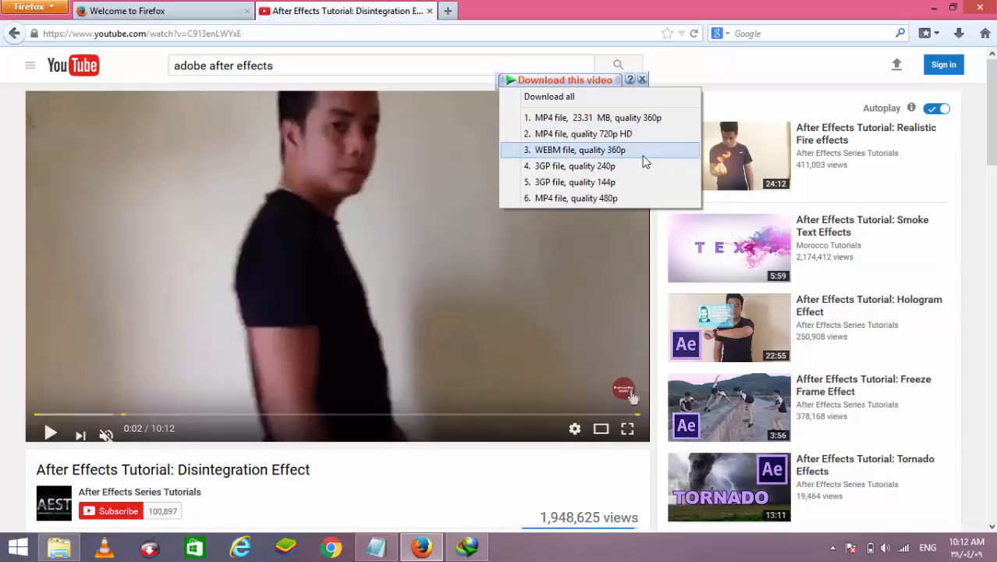
Step: Set the video's playback quality to 720p HD
left_click(575, 430)
left_click(575, 430)
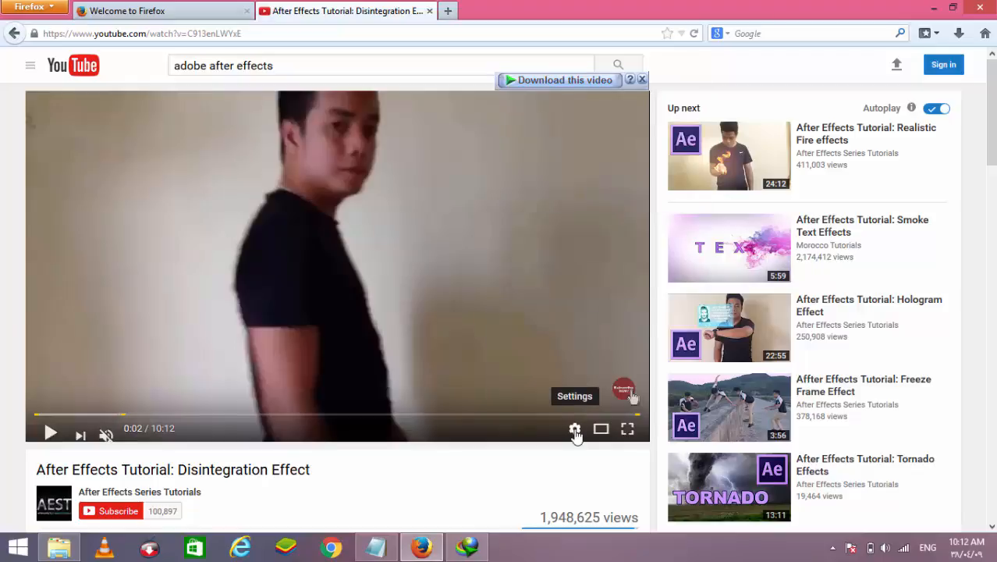
left_click(575, 430)
scroll(634, 341, "up", 1)
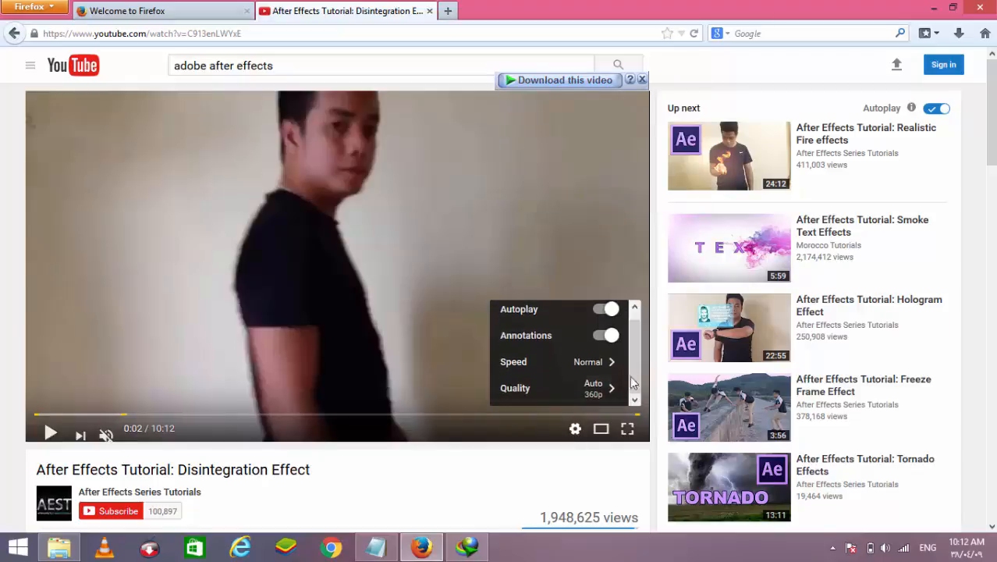
left_click(596, 395)
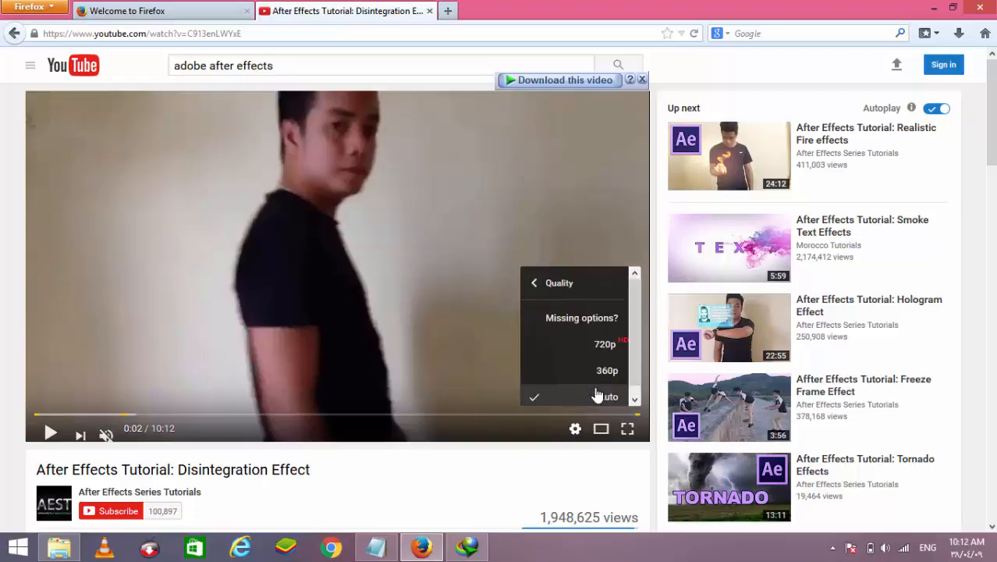
left_click(606, 346)
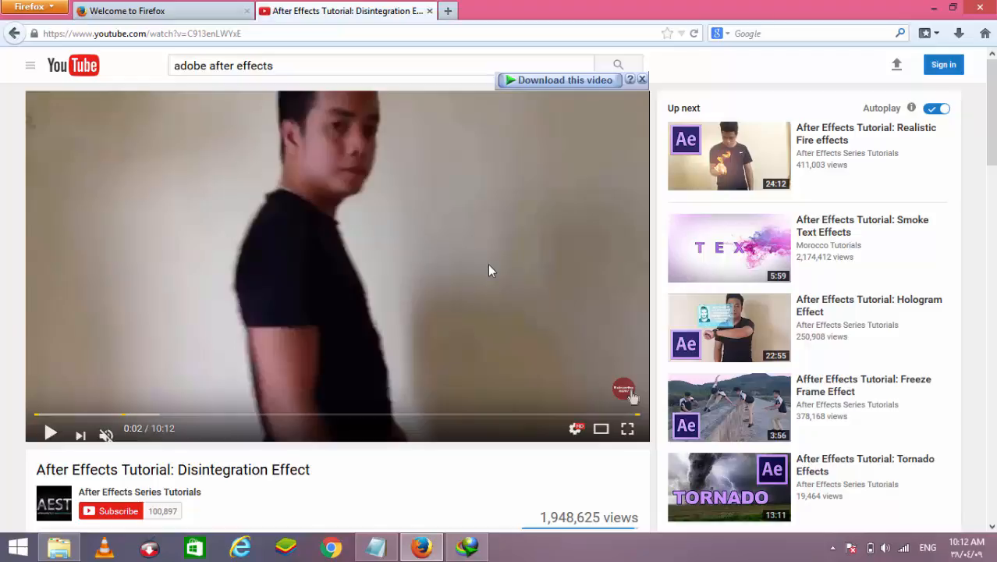
Step: Check the video's quality options in the player settings and pause the playback
left_click(578, 435)
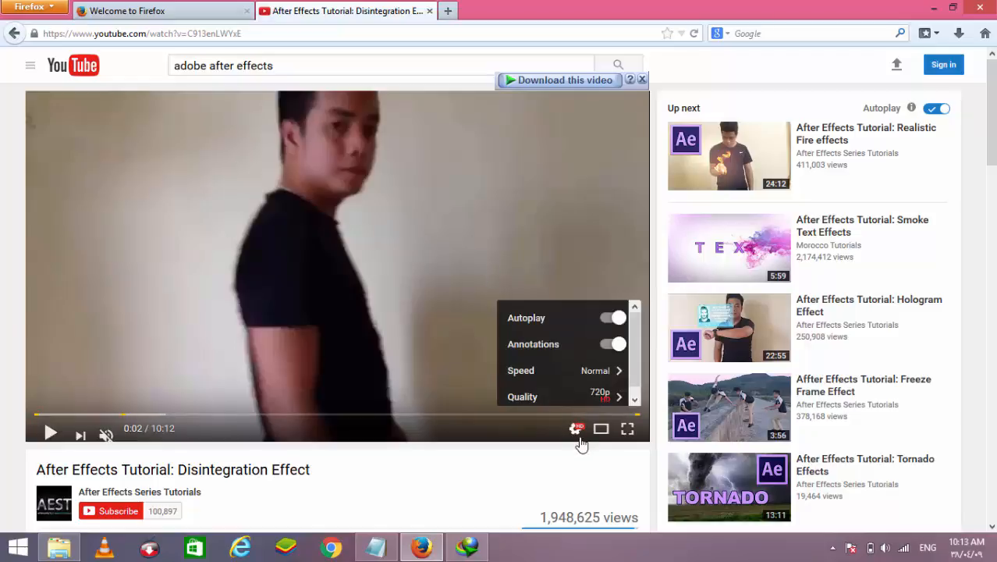
left_click(579, 438)
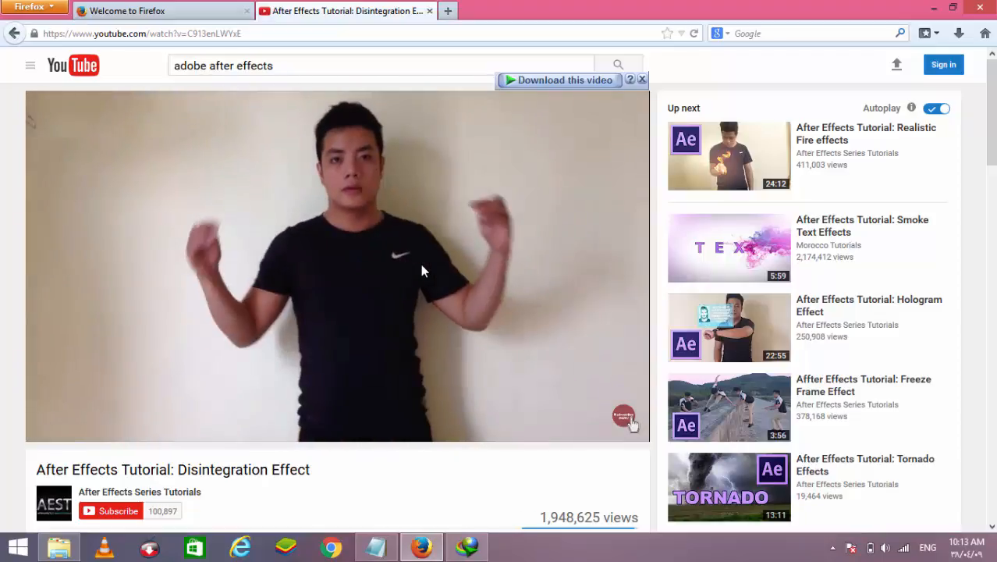
left_click(436, 234)
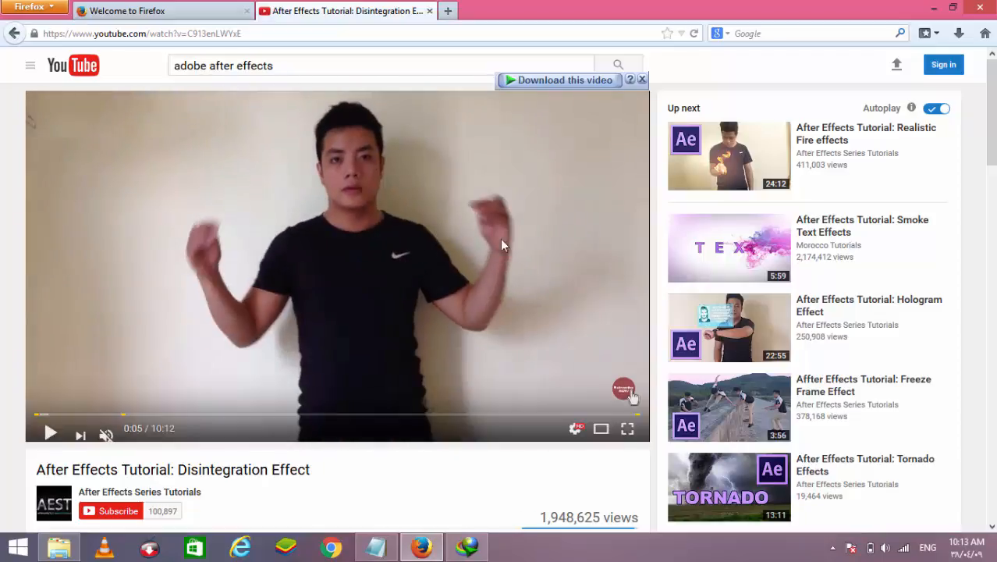
left_click(575, 428)
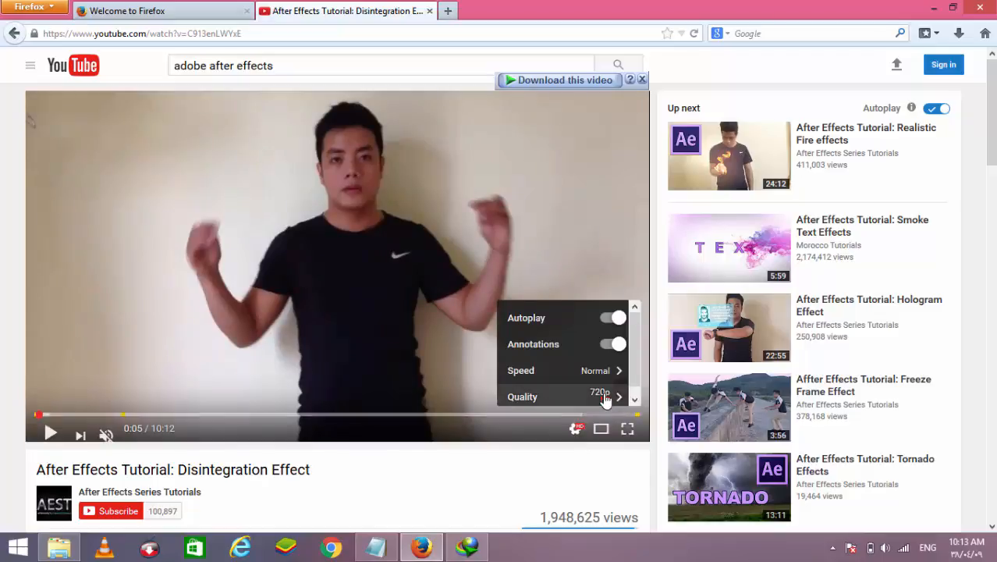
left_click(605, 397)
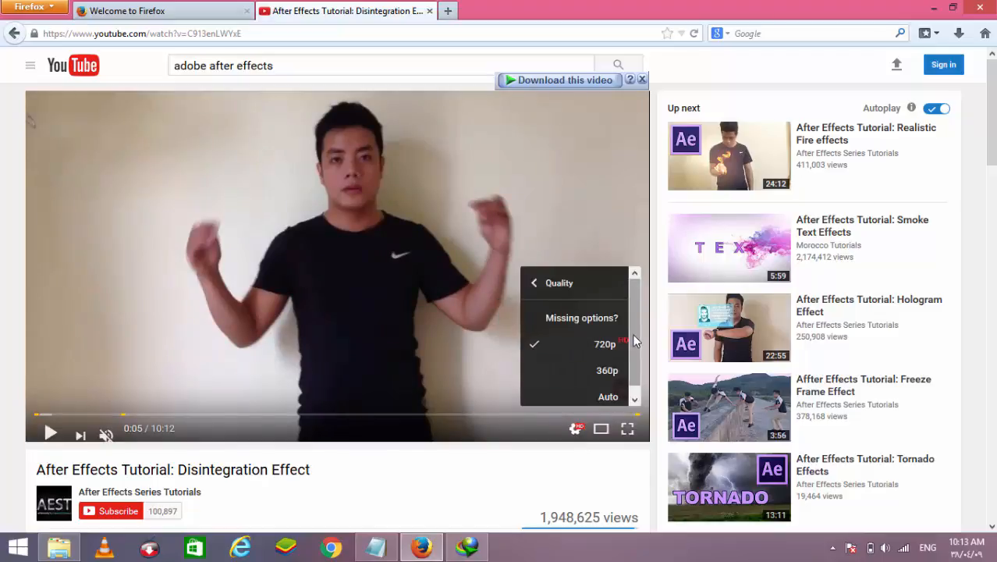
scroll(634, 341, "down", 1)
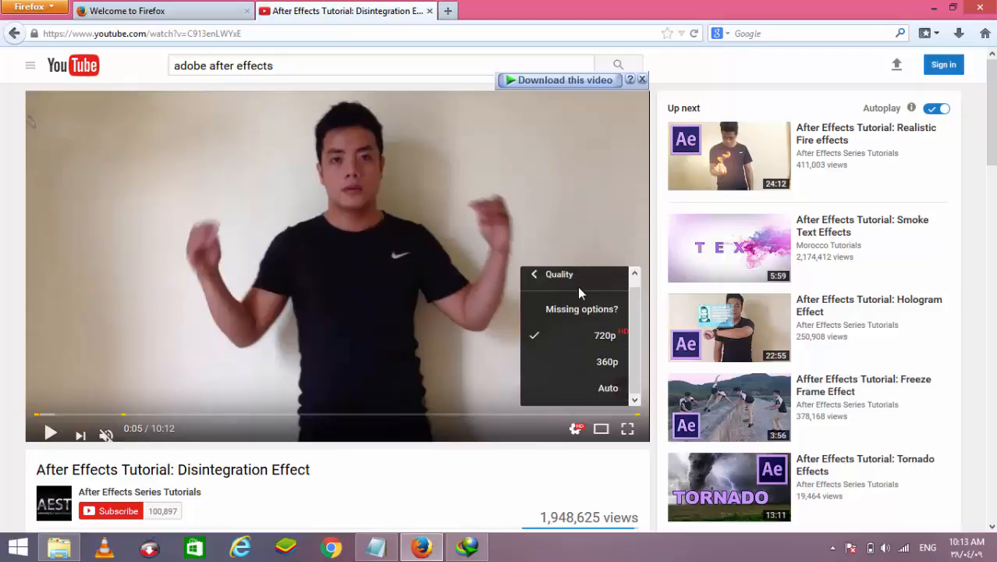
Step: Check the download file info for the video's MP4 720p HD version, then cancel the download
left_click(552, 81)
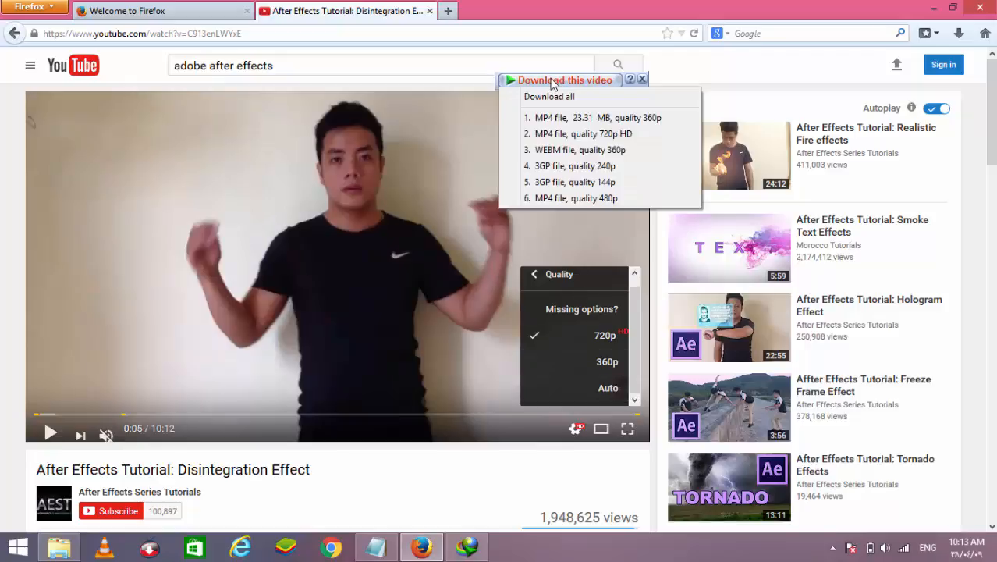
left_click(574, 135)
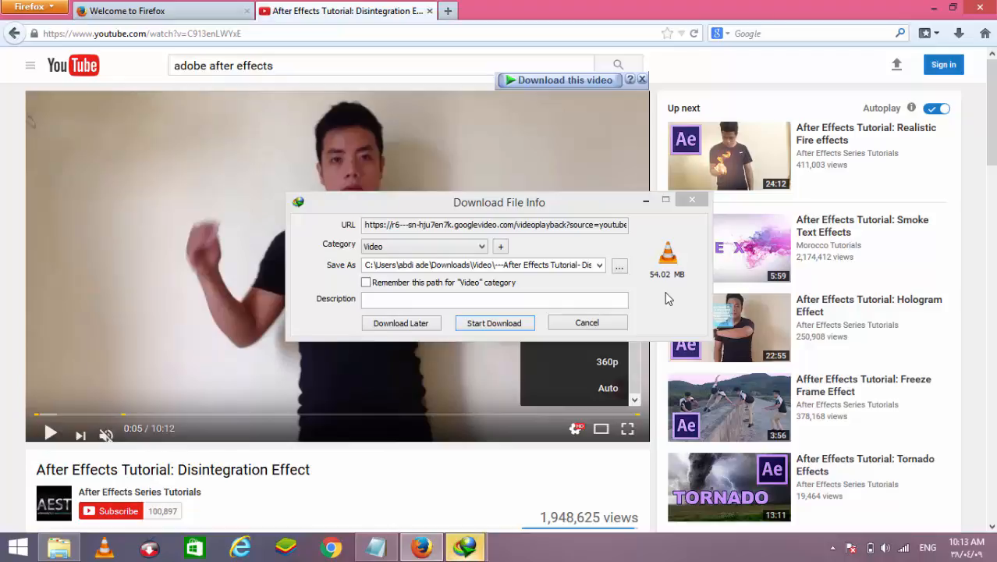
left_click(613, 325)
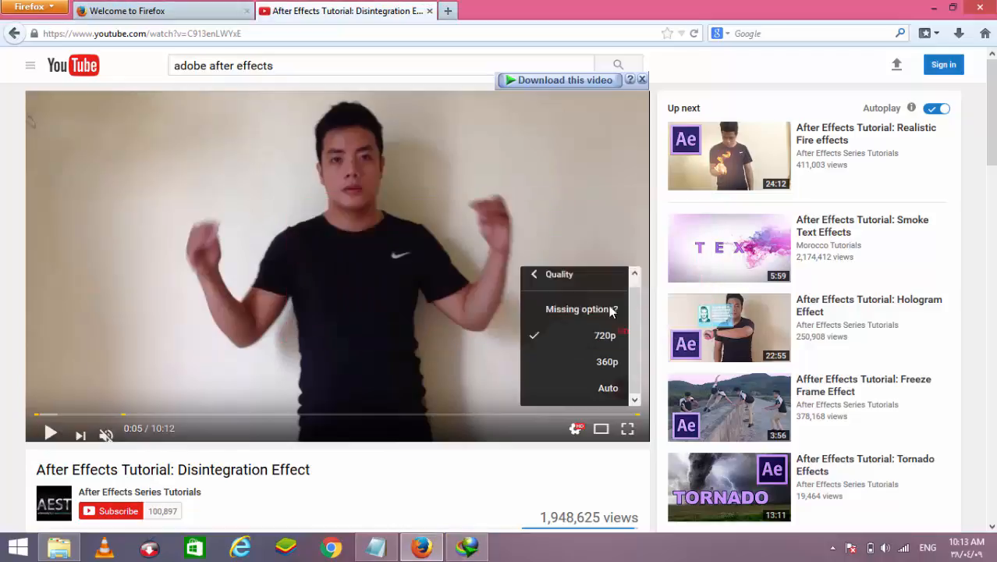
Step: Check the download file info for the video's 3GP 240p version and cancel that download
left_click(585, 80)
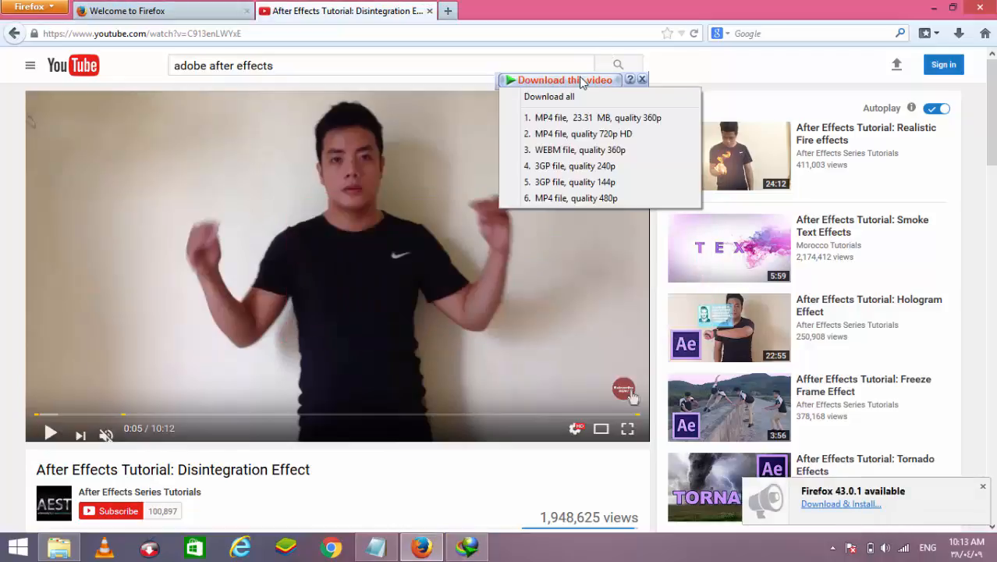
left_click(570, 163)
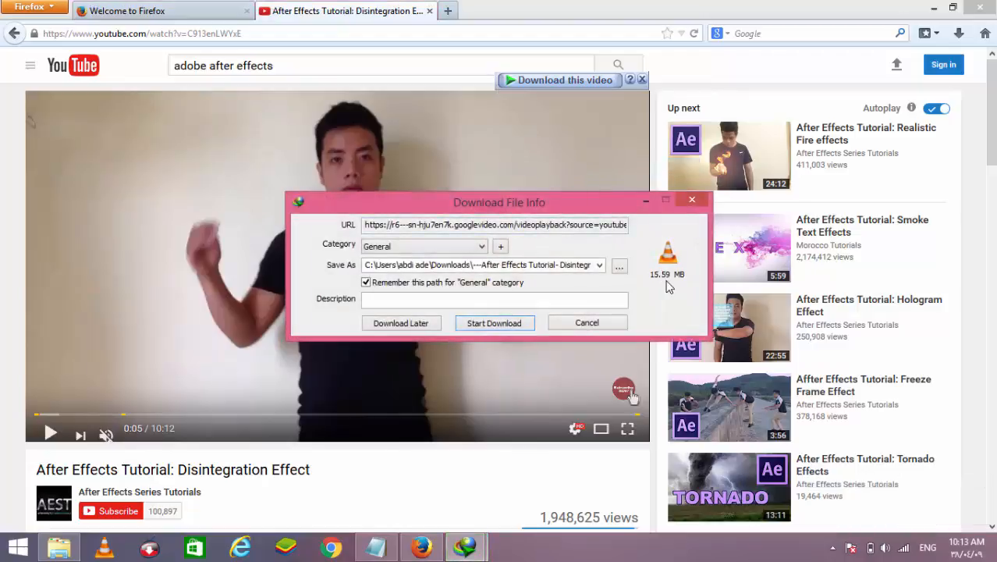
left_click(604, 325)
Step: Start downloading the video's MP4 720p HD version to the Video category folder
left_click(574, 78)
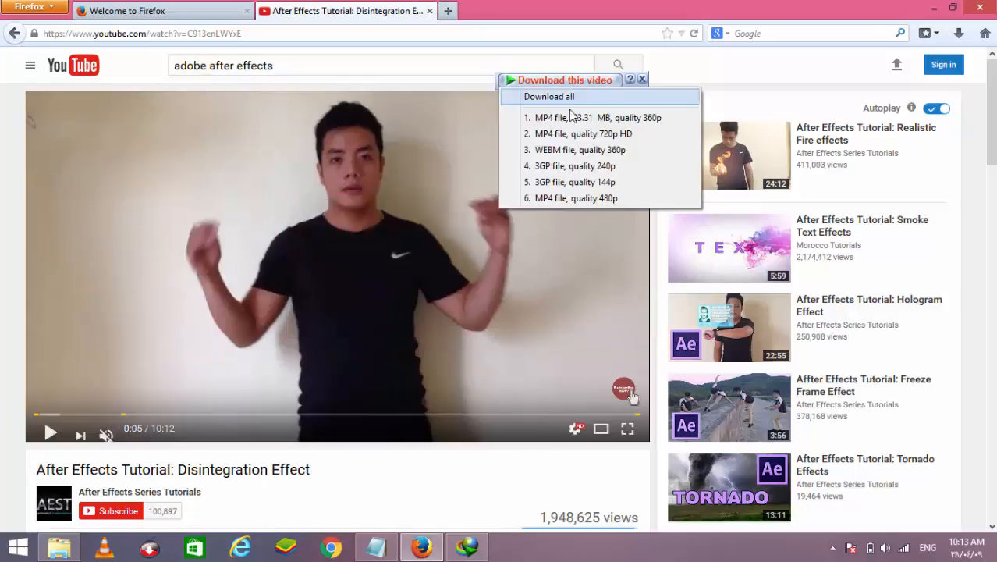
left_click(568, 135)
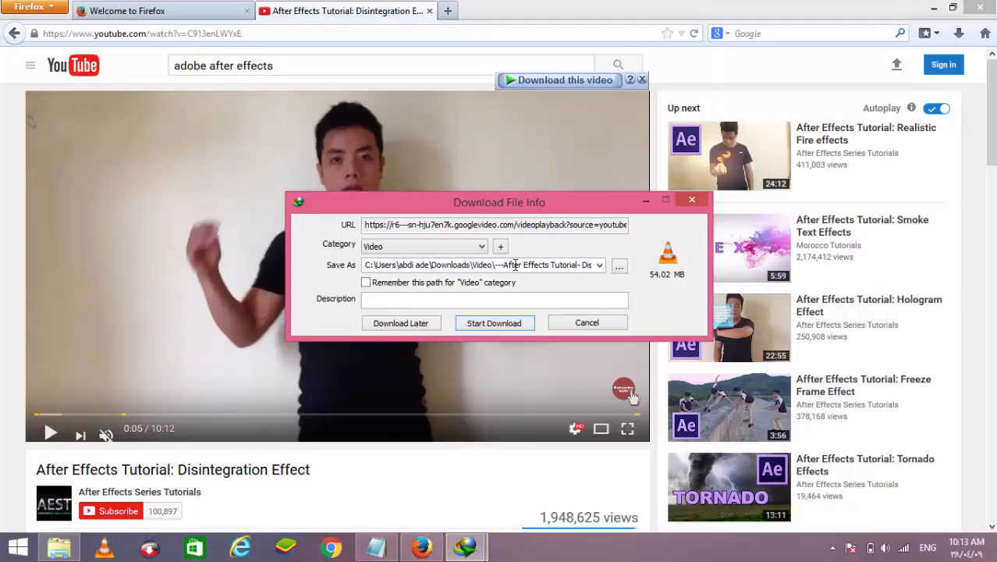
left_click(506, 323)
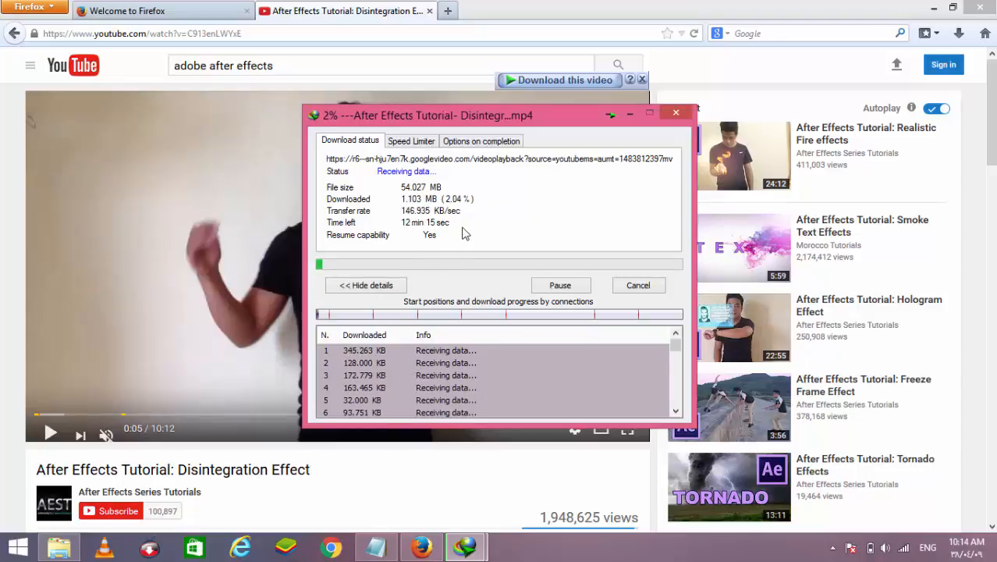
Step: Load google.com in place of the YouTube video page
left_click(288, 33)
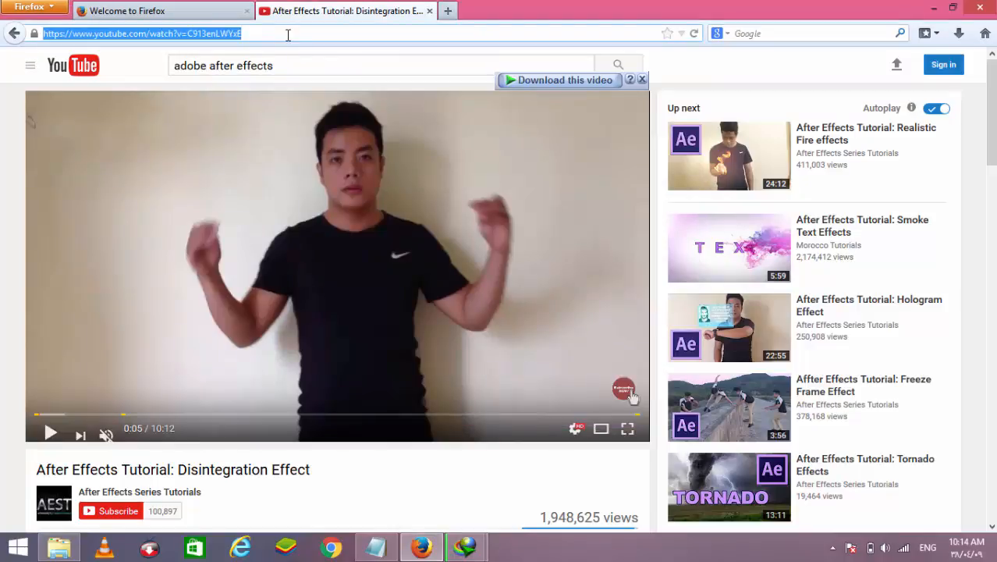
type("google.com/")
key("Return")
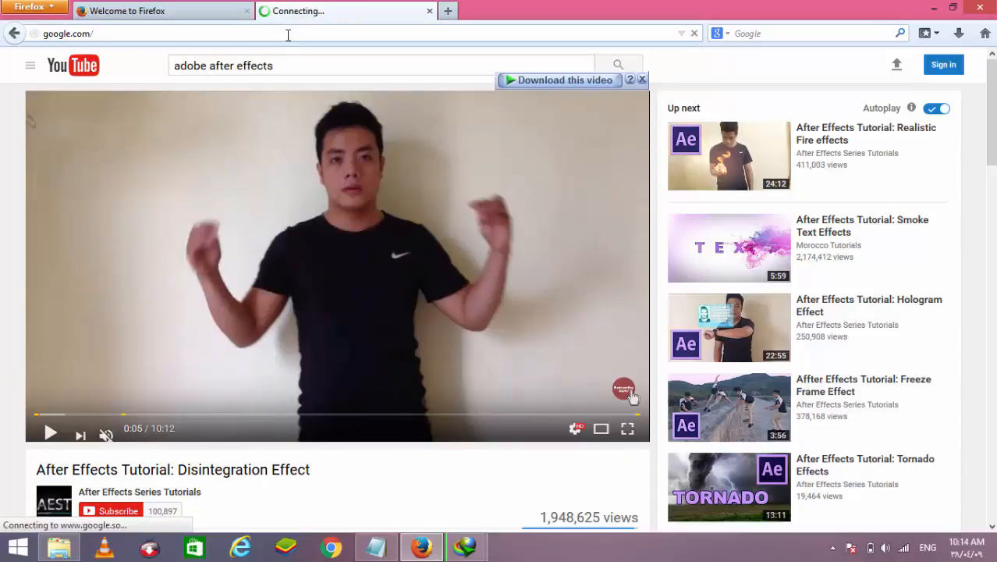
Step: Close the Welcome to Firefox tab and add a blank tab, keeping the Google page in view
left_click(247, 11)
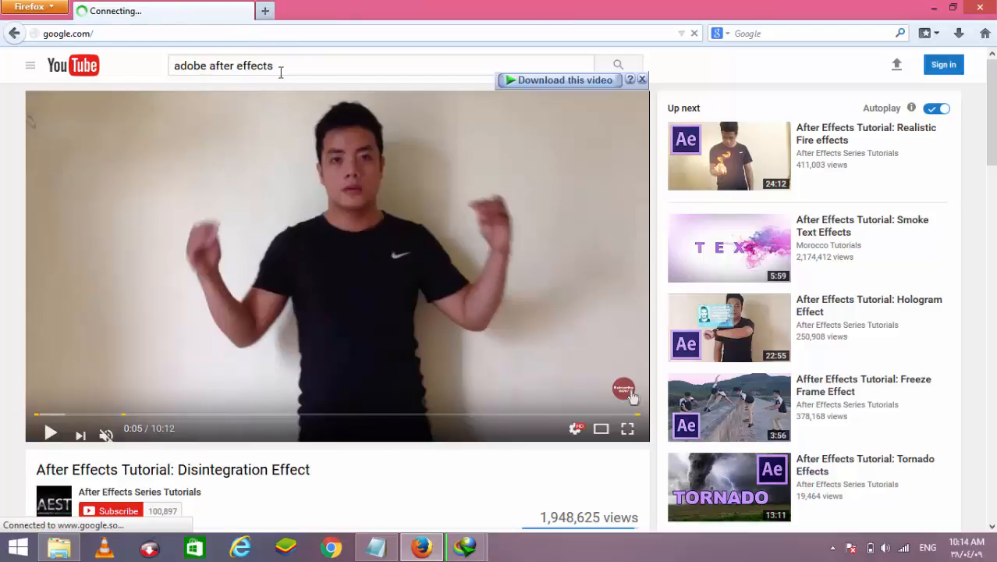
left_click(264, 12)
left_click(161, 9)
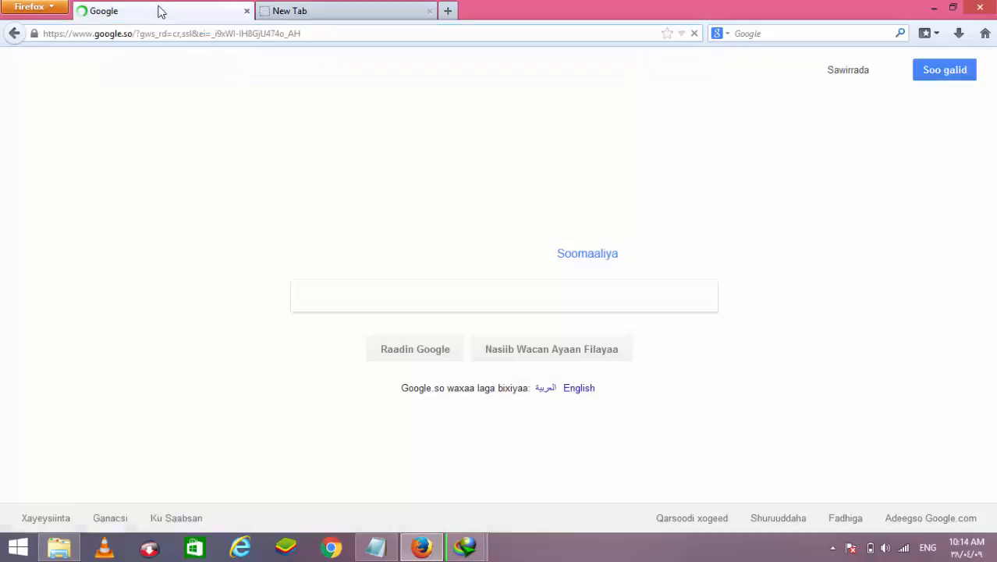
Step: Search Google for "mozilla firefox 23.0 filehippo" and open the FileHippo page for downloading Firefox 23.0
left_click(340, 292)
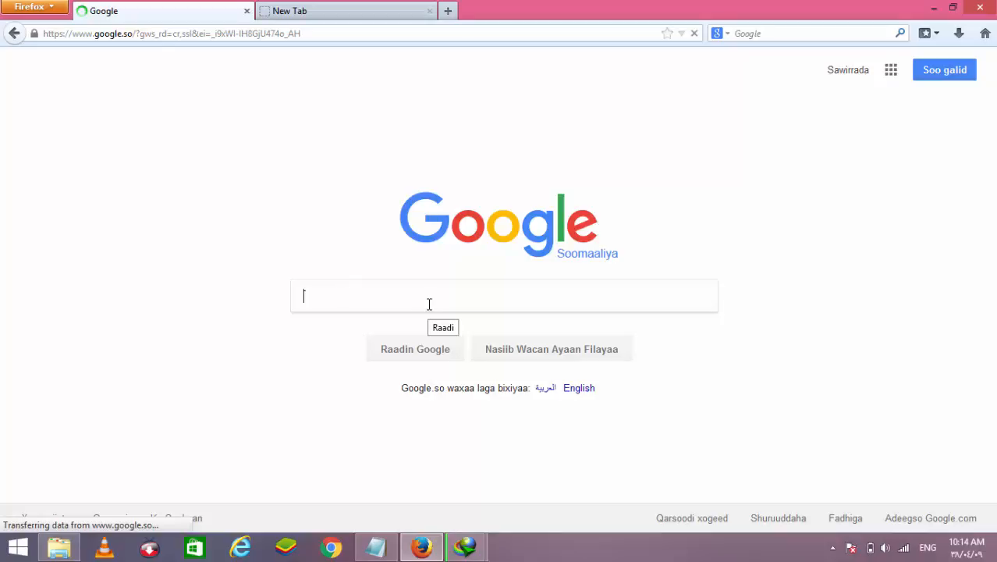
type("mozil")
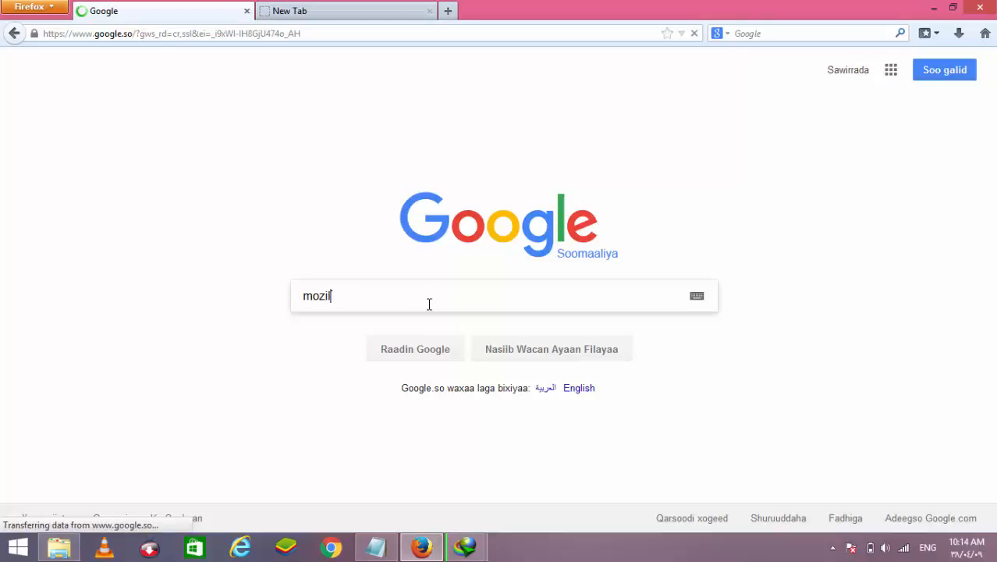
type("la firefox 23.0")
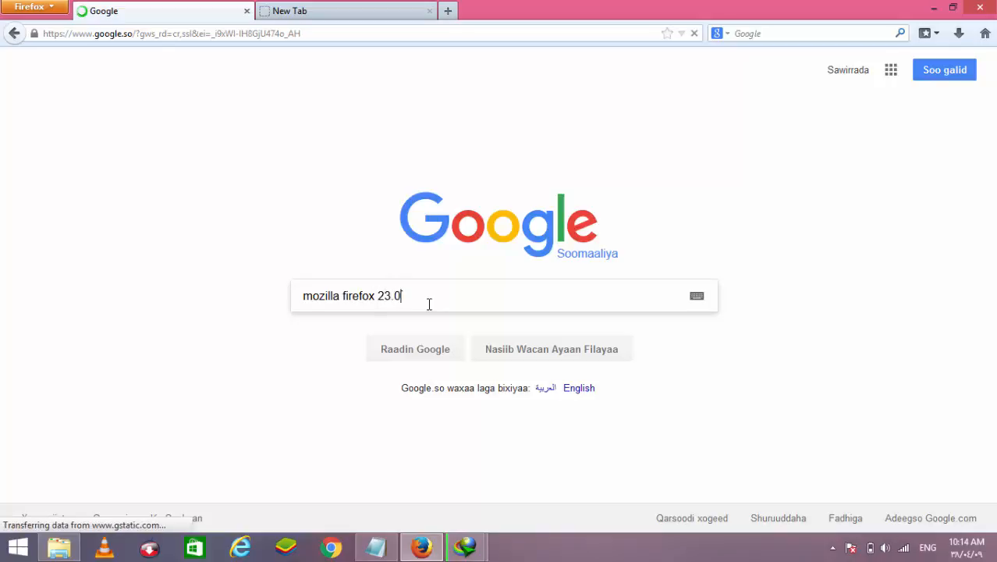
type(" filehippo")
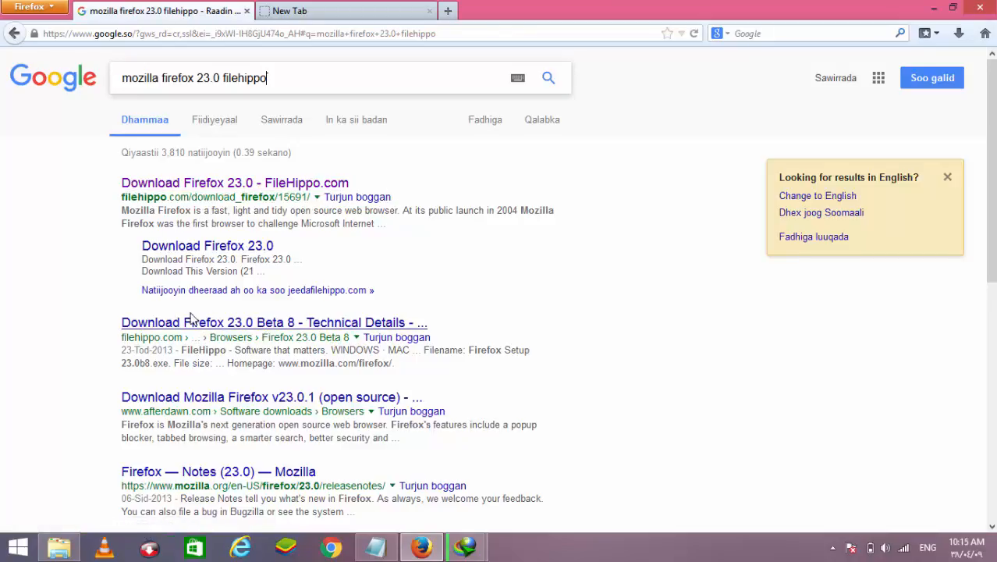
left_click(228, 187)
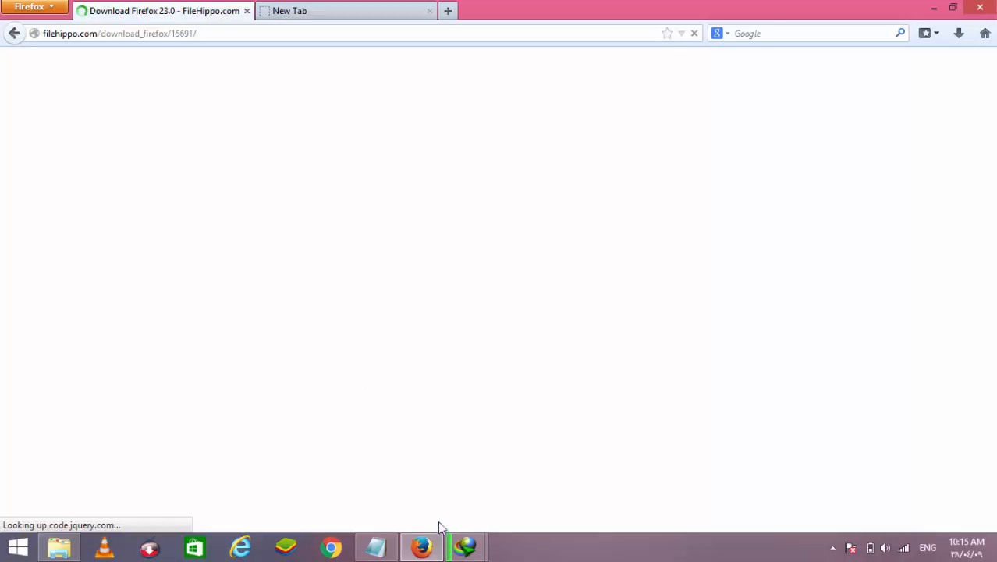
Step: Bring up the running After Effects tutorial download in Internet Download Manager and pause it
mouse_move(466, 547)
left_click(487, 478)
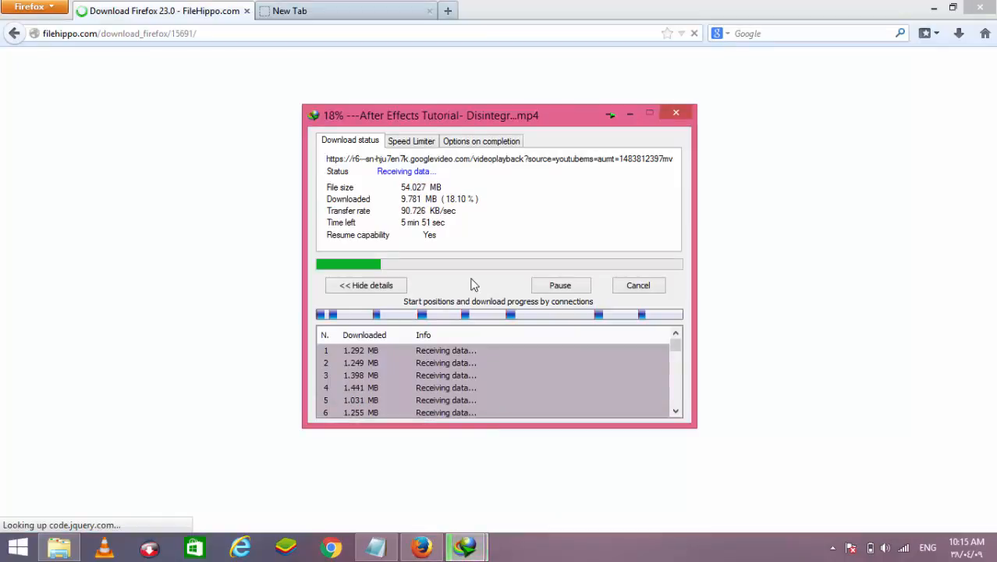
left_click(559, 286)
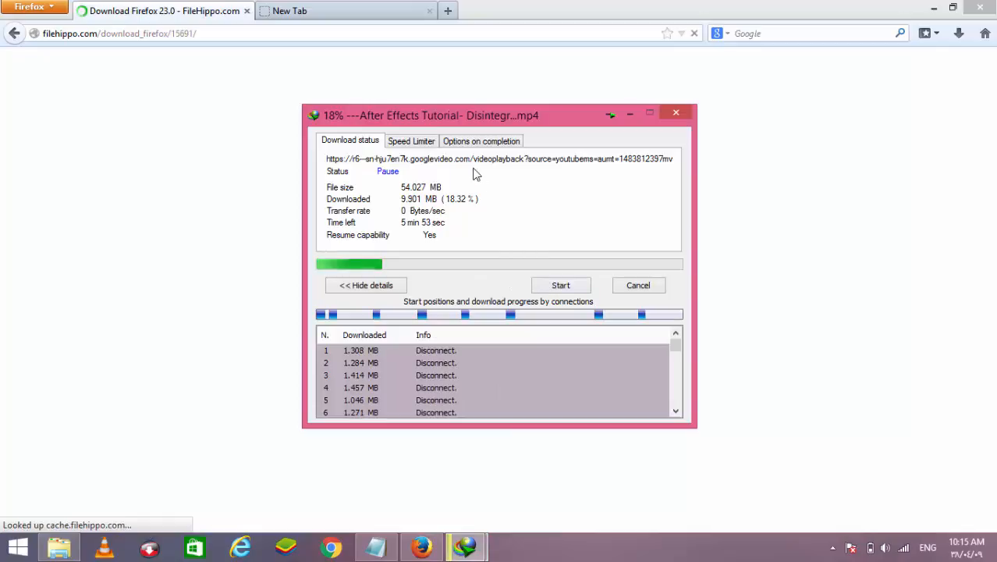
left_click(253, 37)
left_click(253, 36)
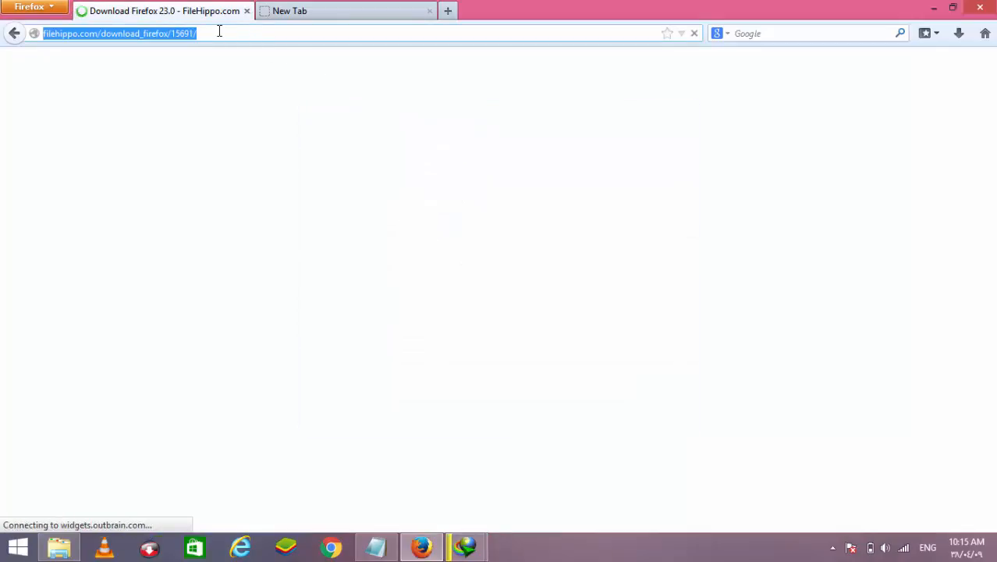
left_click(337, 10)
left_click(181, 10)
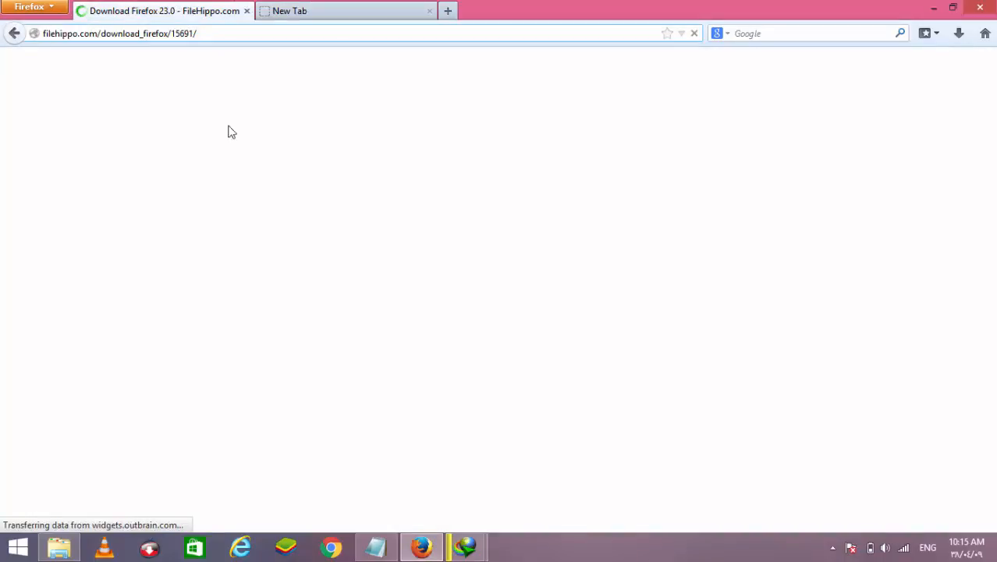
Step: Switch to Google Chrome
left_click(331, 546)
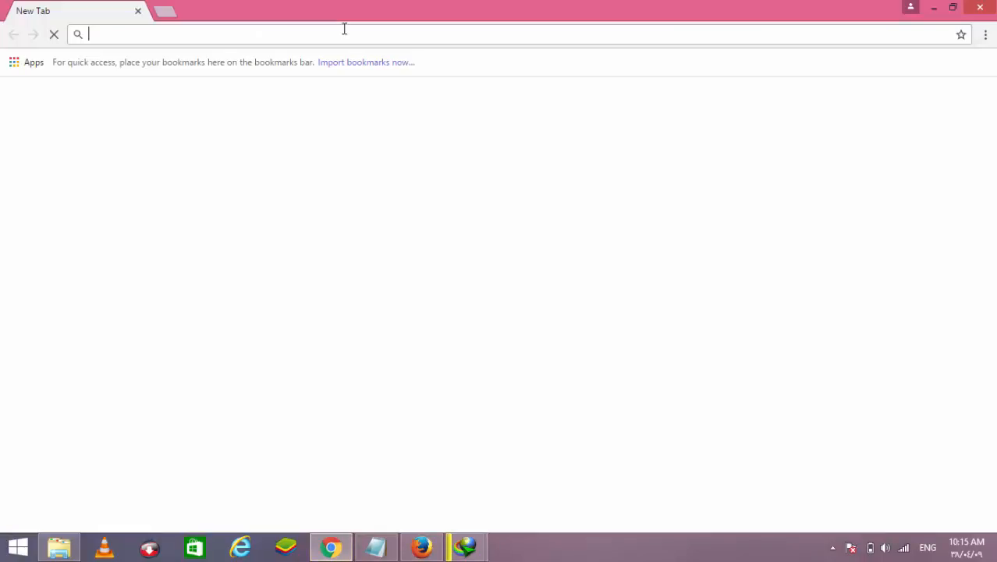
type("m")
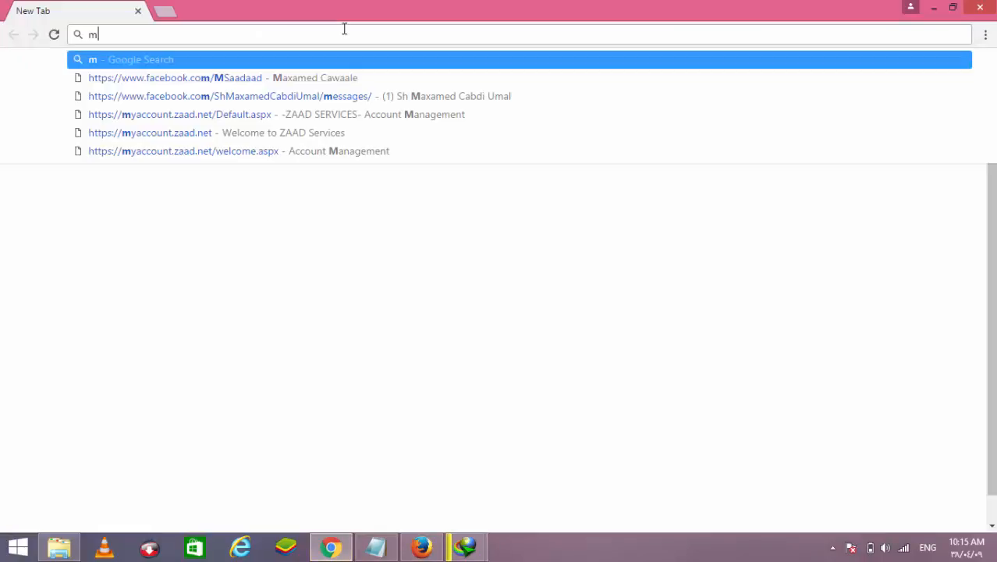
key("BackSpace")
type("googl")
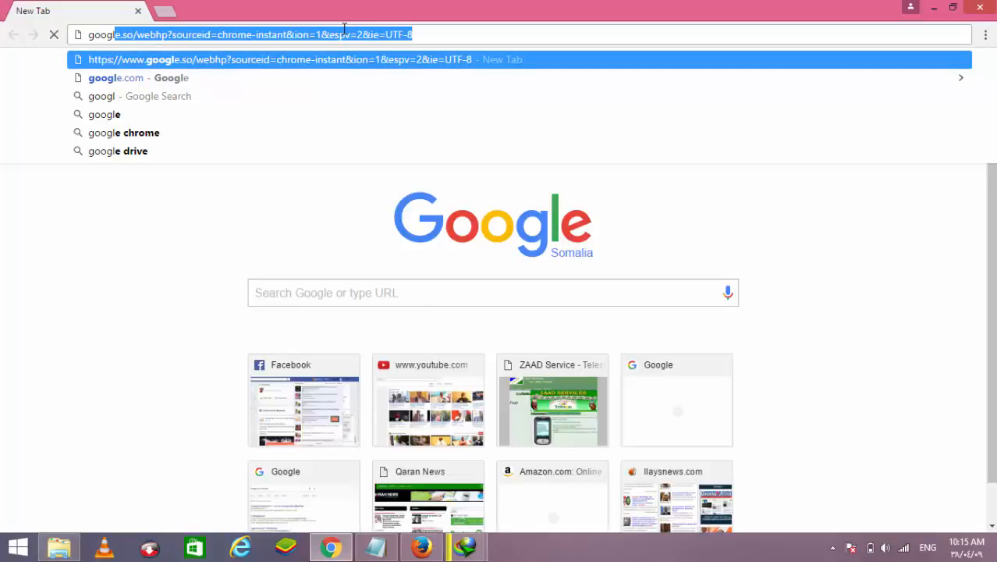
type("l")
type("e.com")
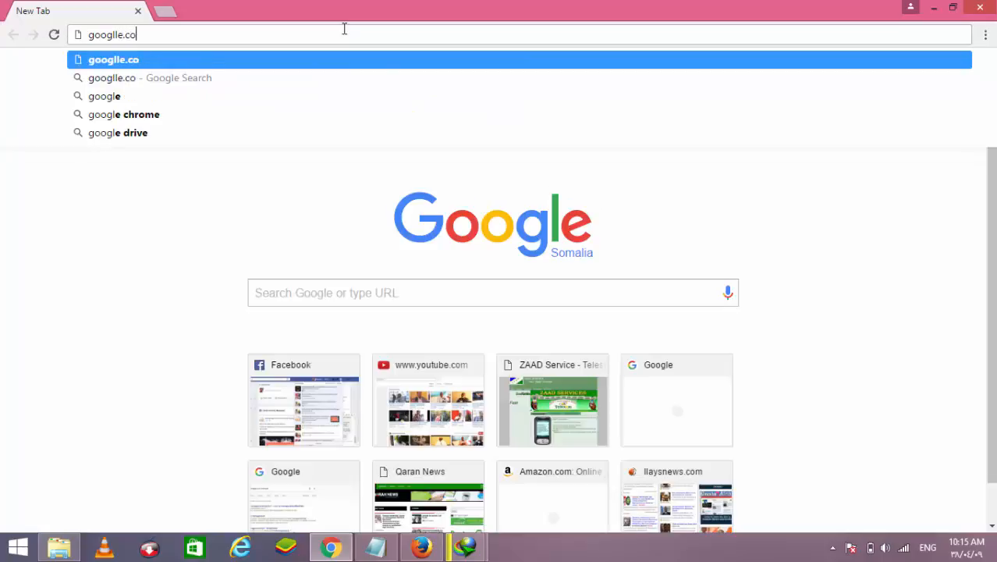
key("Return")
left_click(185, 33)
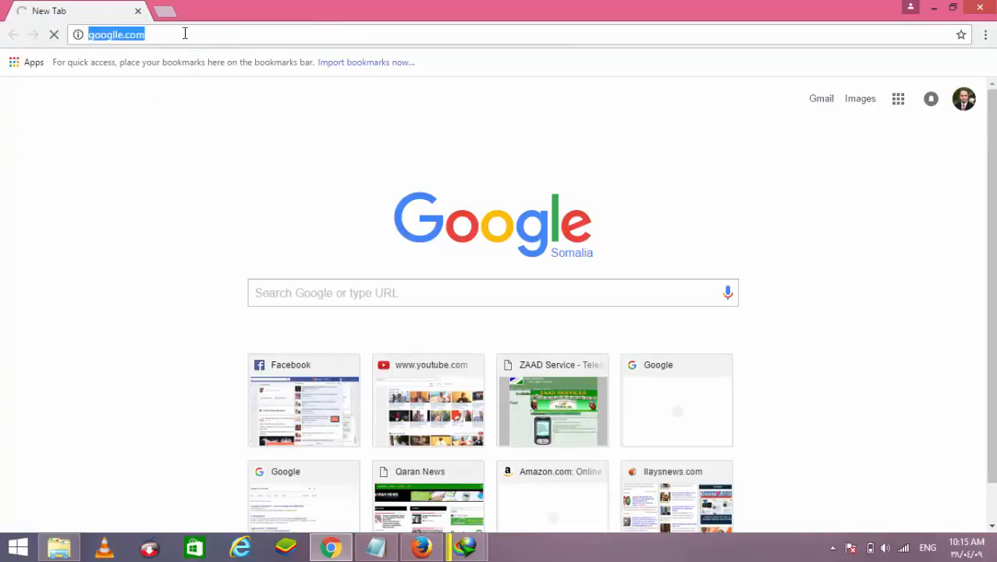
key("ctrl+t")
left_click(138, 12)
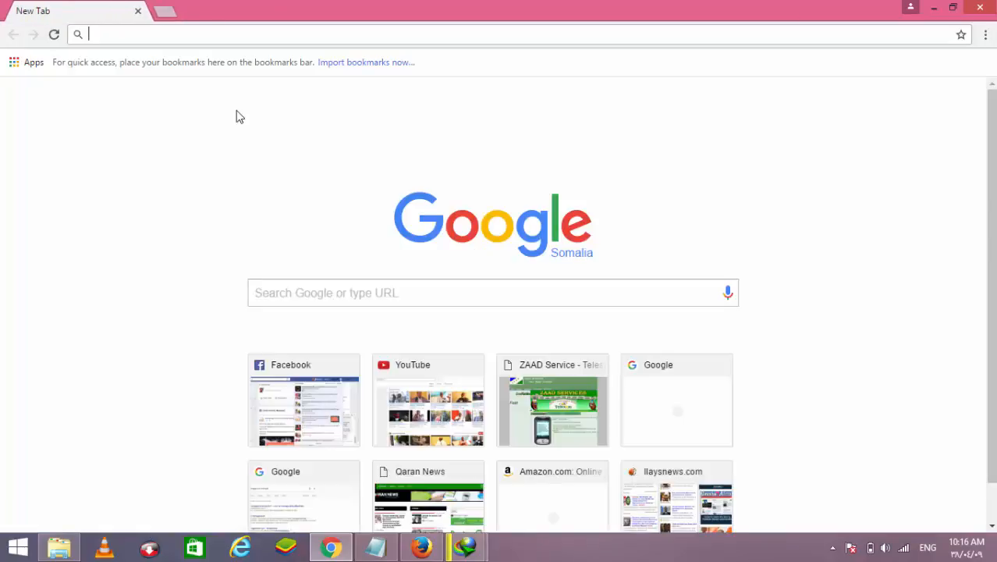
type("google")
key("Return")
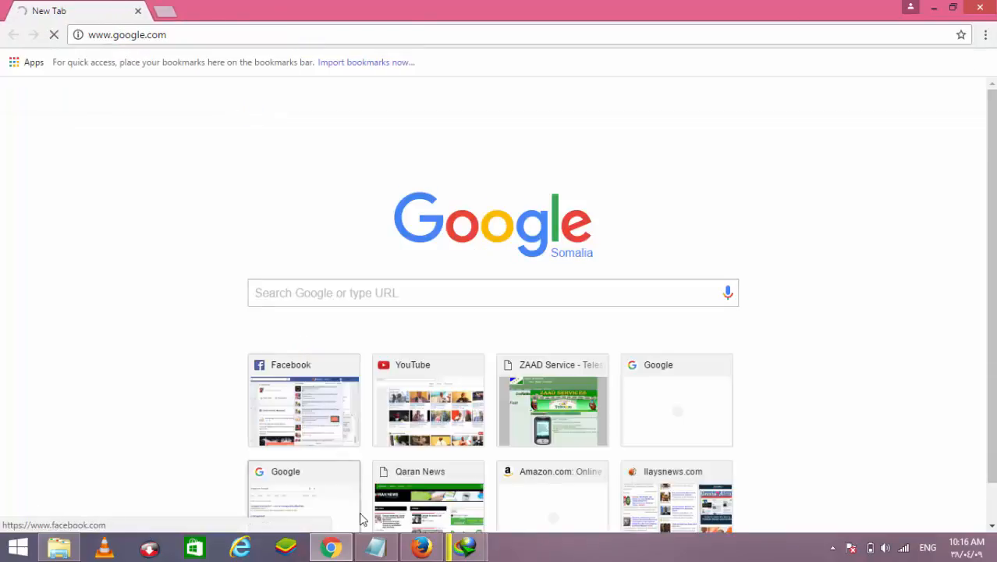
Step: Switch back to Firefox and check the loading of the FileHippo download page
left_click(419, 549)
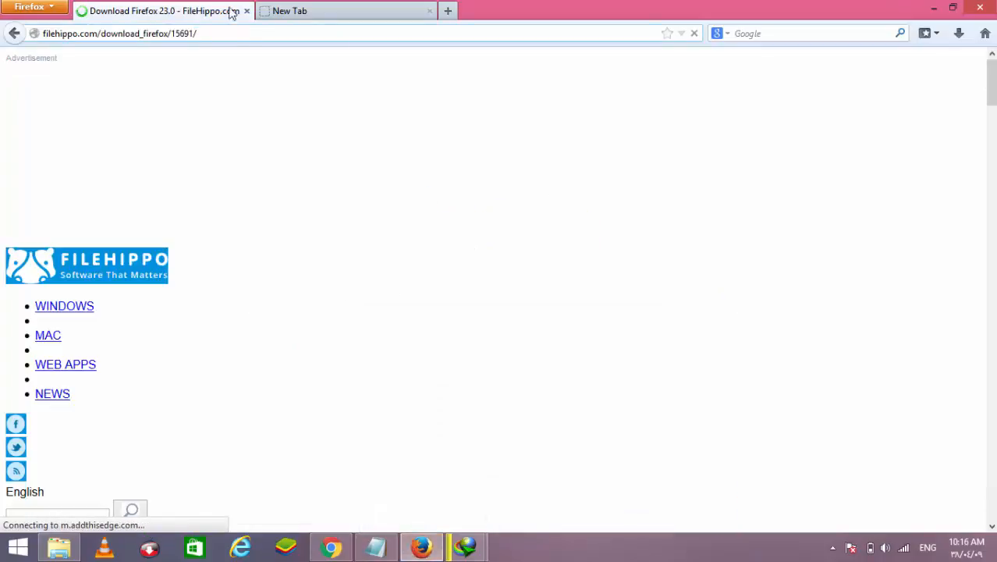
left_click(289, 22)
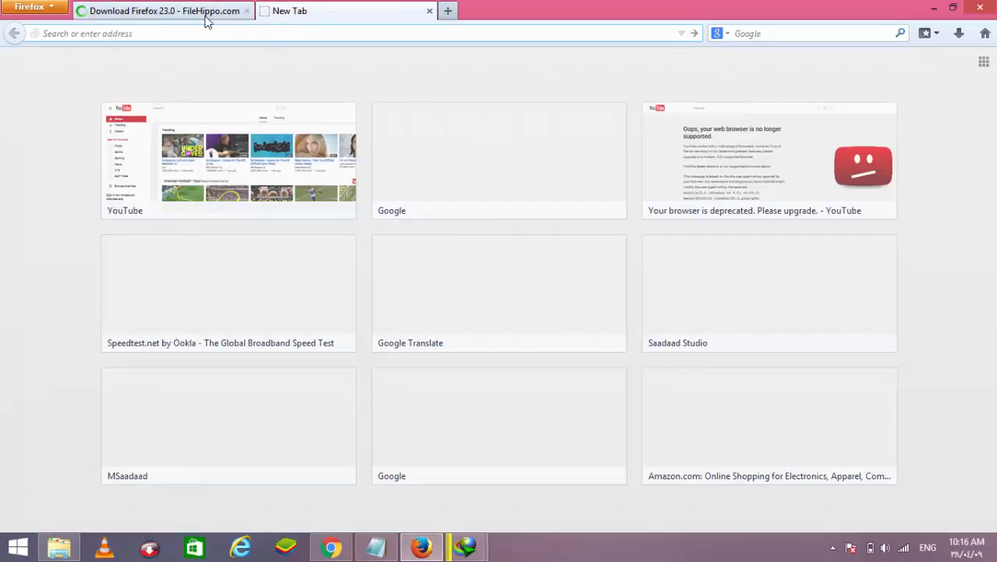
left_click(209, 22)
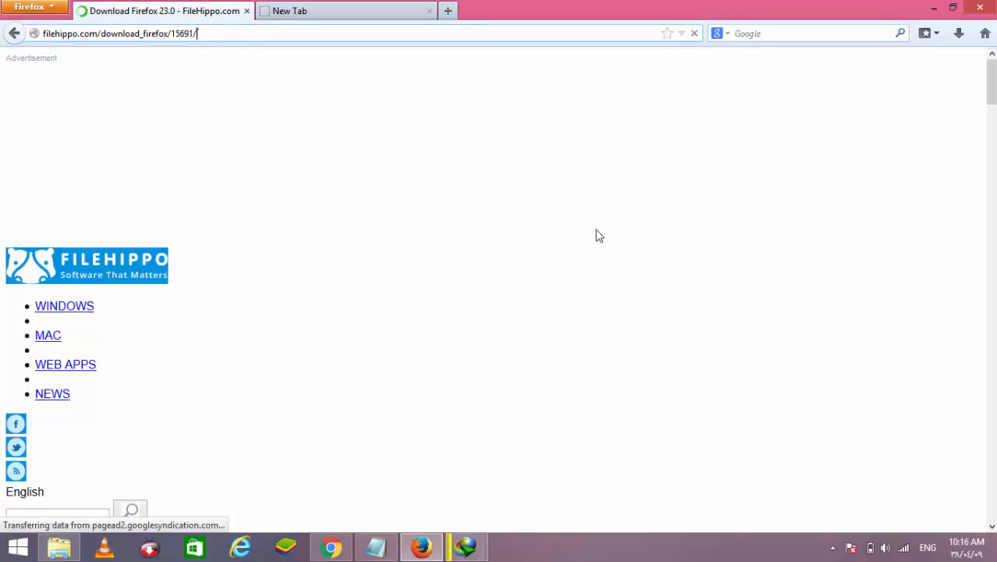
Step: Check the connection status and details of the SKY Wi-Fi network, and dismiss the network list
left_click(903, 548)
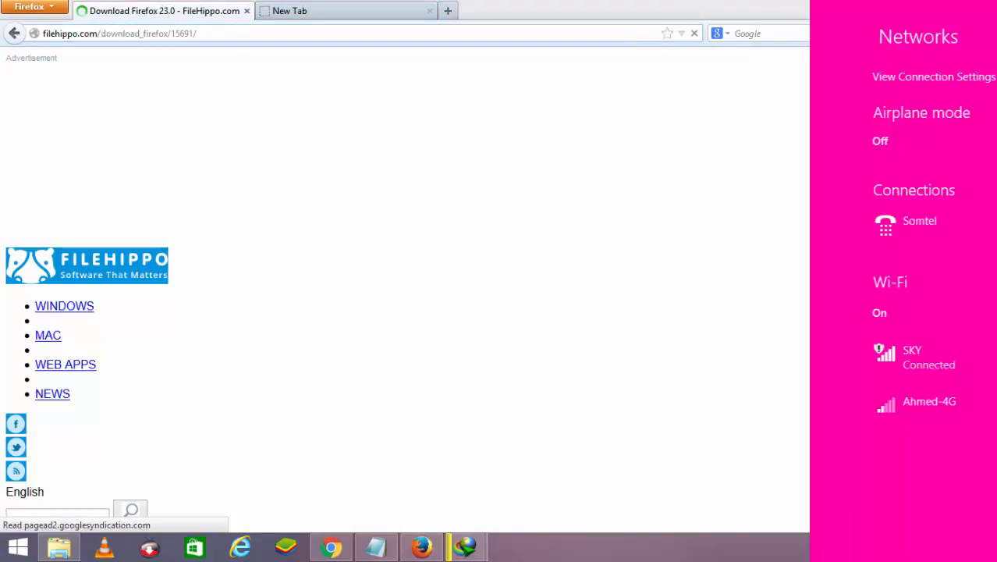
left_click(863, 353)
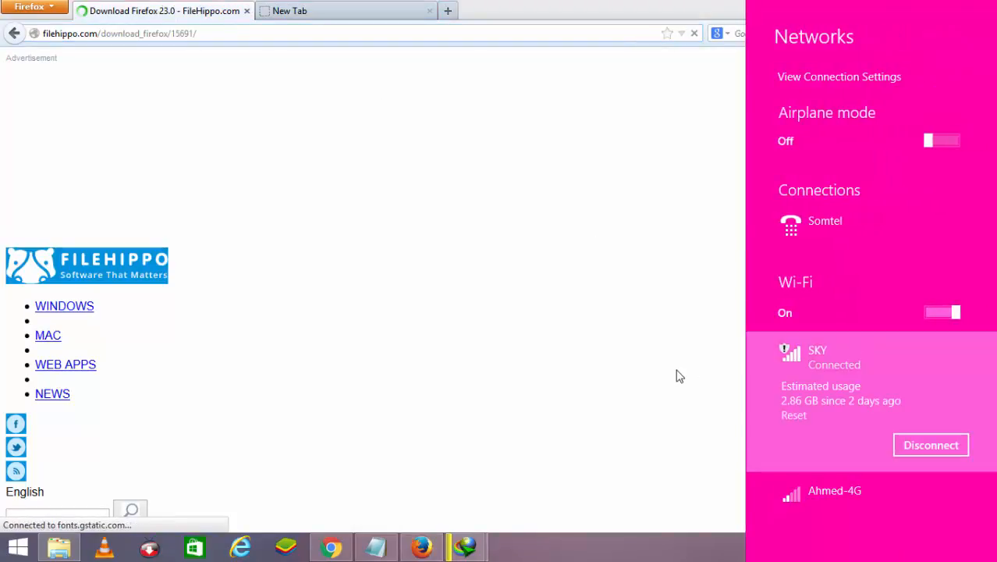
left_click(293, 19)
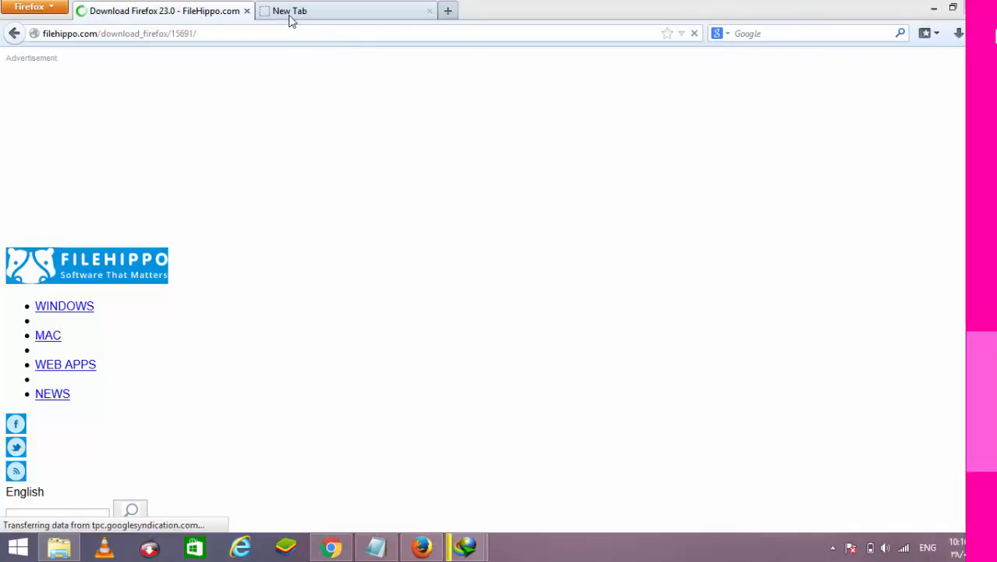
left_click(290, 13)
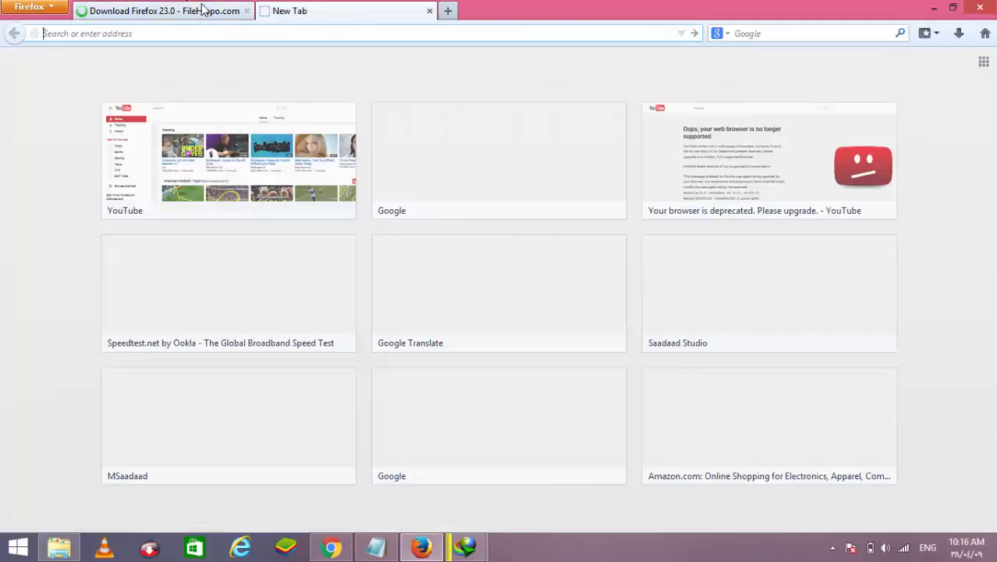
mouse_move(328, 554)
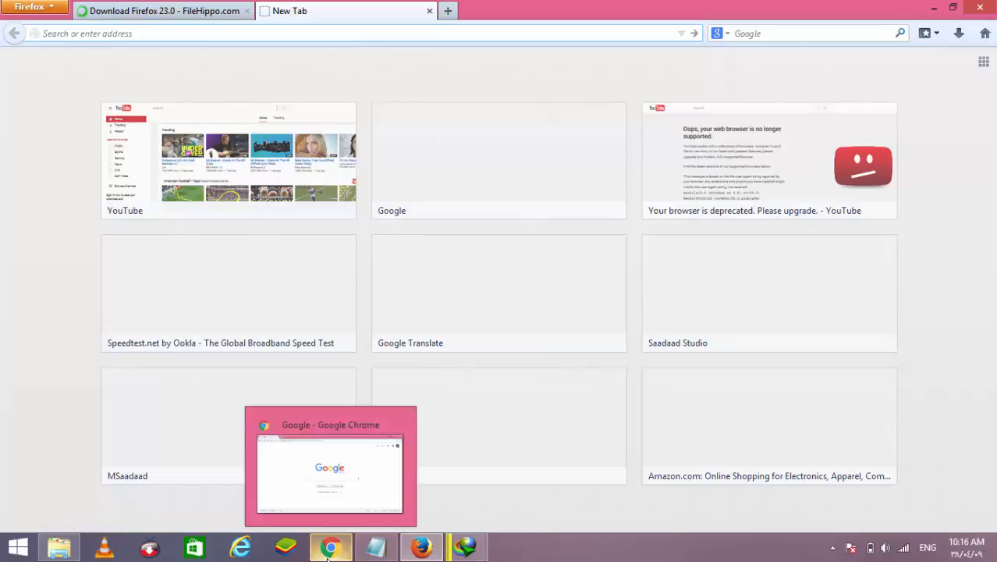
left_click(187, 13)
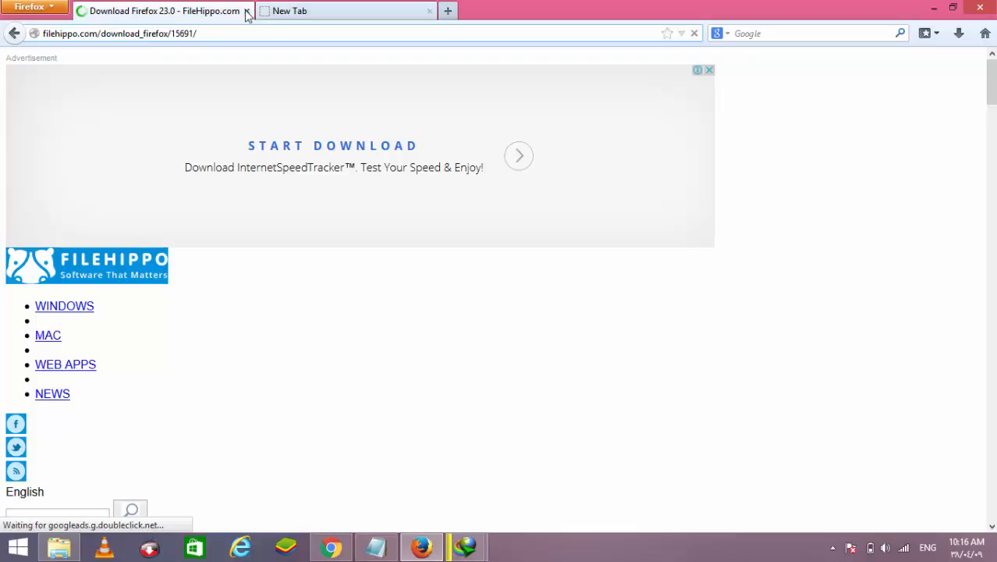
key("ctrl+Tab")
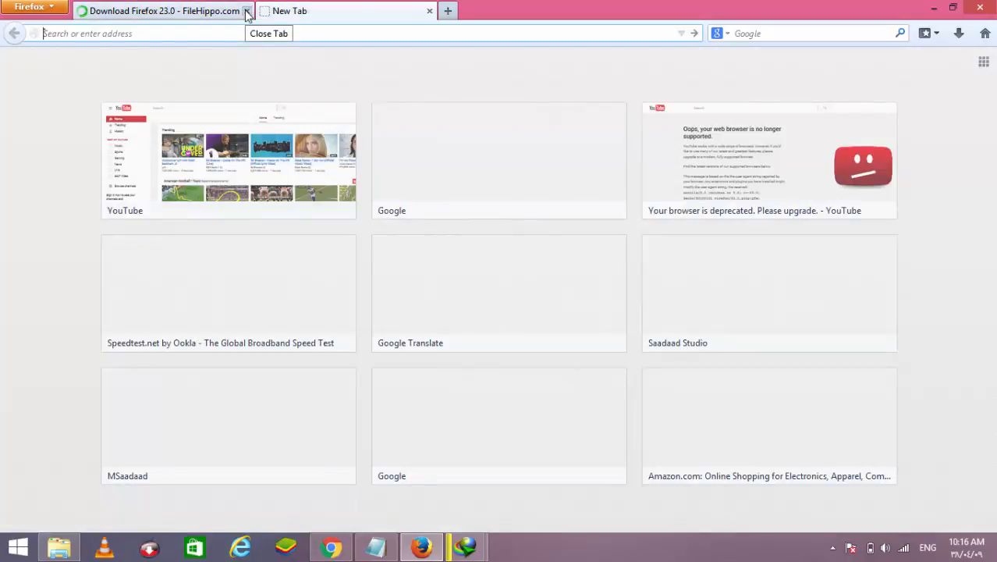
Step: Switch to Google Chrome, search Google for "mozilla 23.0 filehippo" and open the Download Firefox 23.0 result on FileHippo
left_click(207, 18)
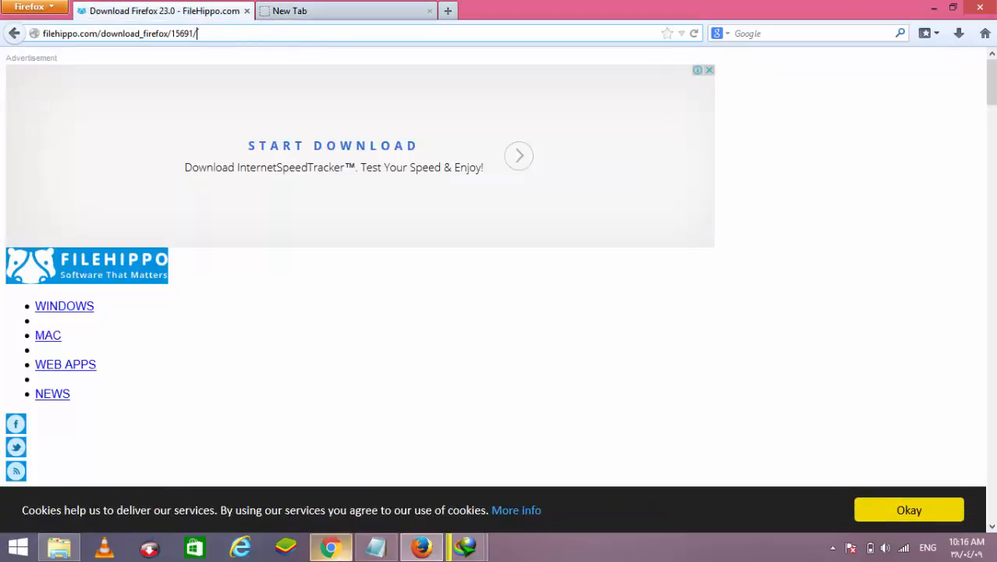
left_click(331, 546)
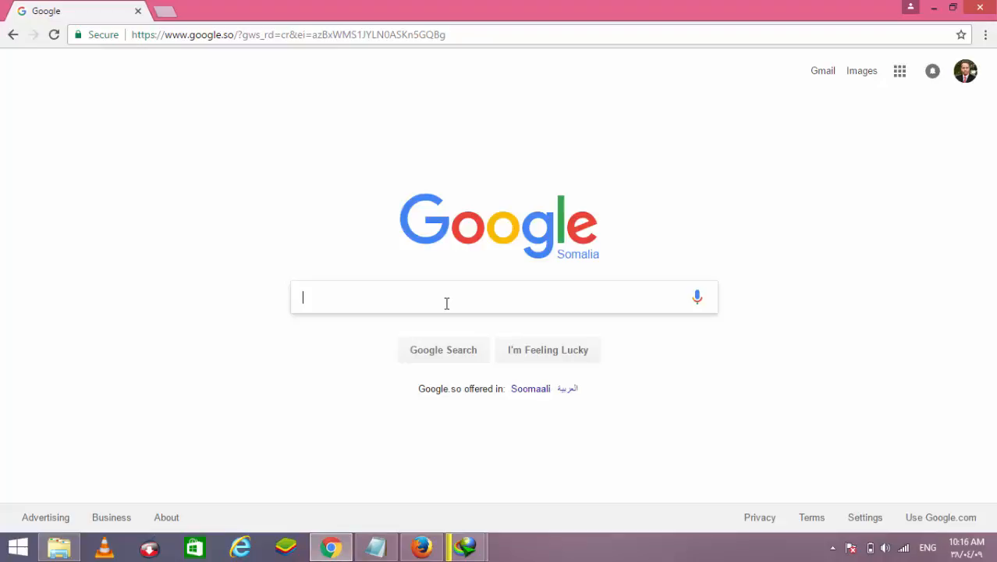
type("mozi")
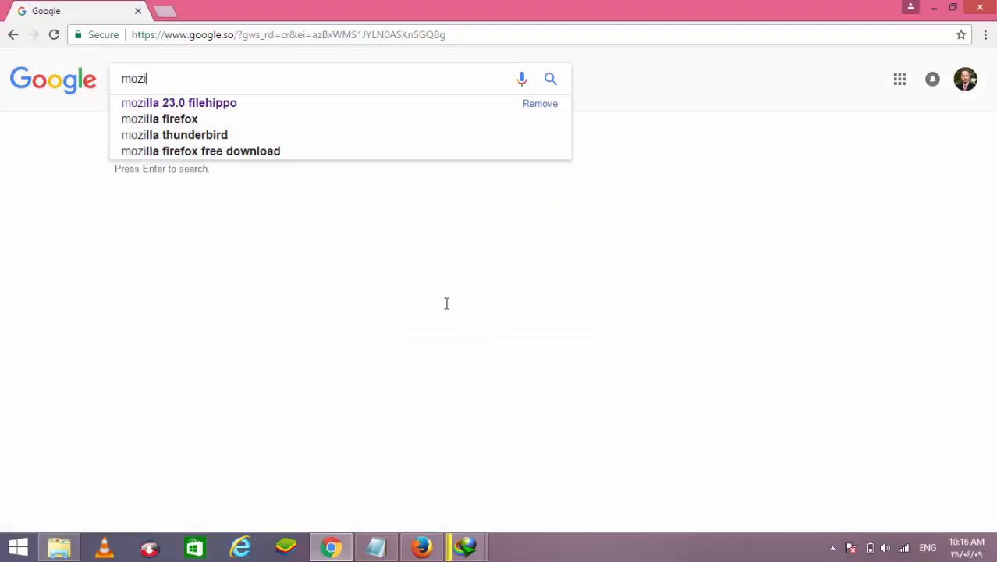
key("Down")
key("Return")
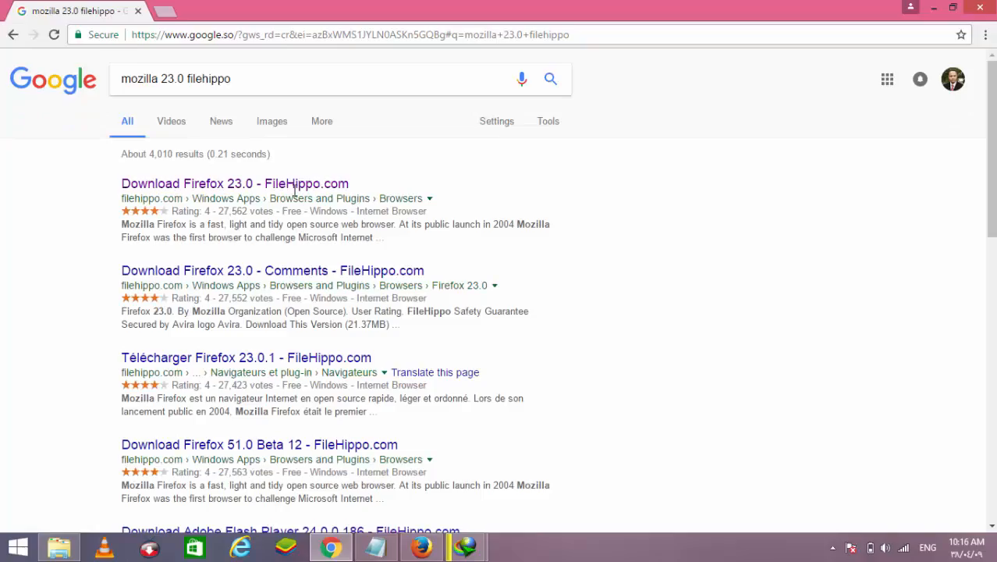
left_click(275, 187)
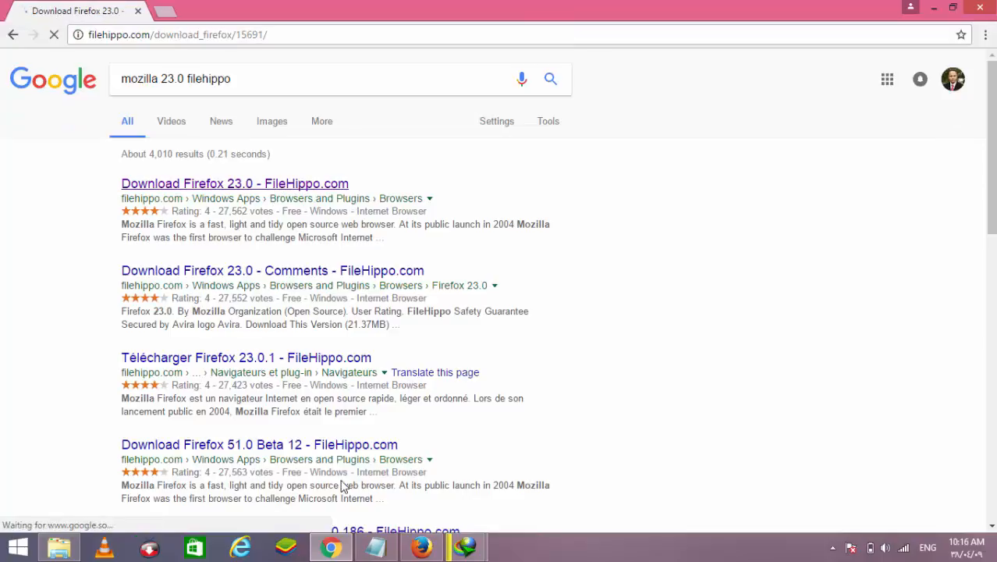
Step: Check the FileHippo page in Firefox, return to Chrome and select the address of its Firefox 23.0 page
left_click(422, 548)
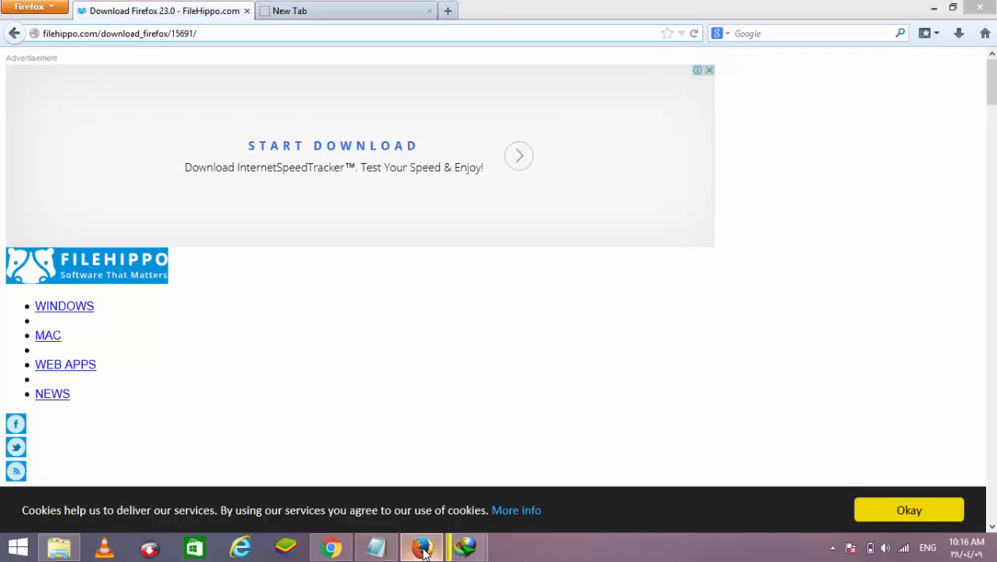
left_click(421, 548)
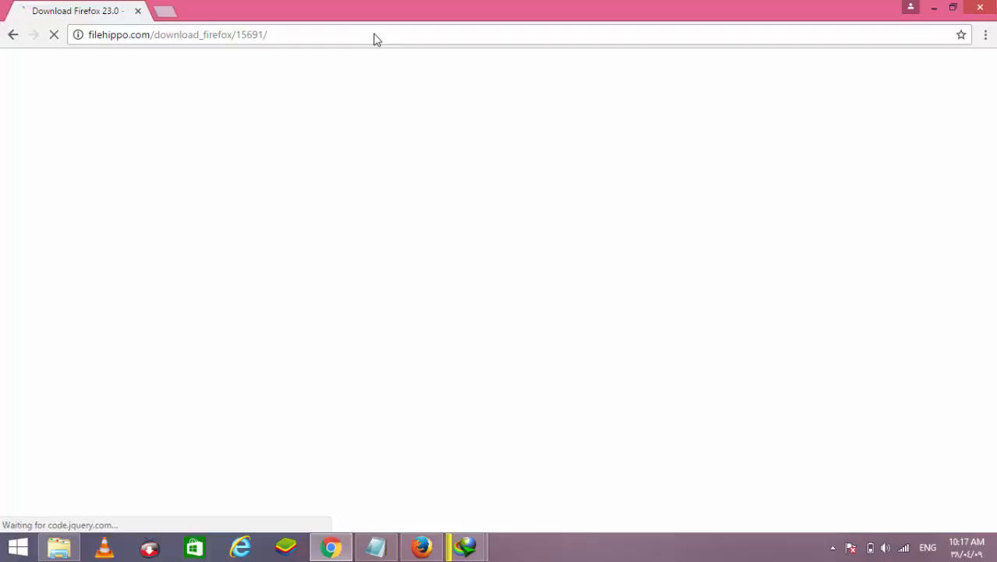
left_click(374, 35)
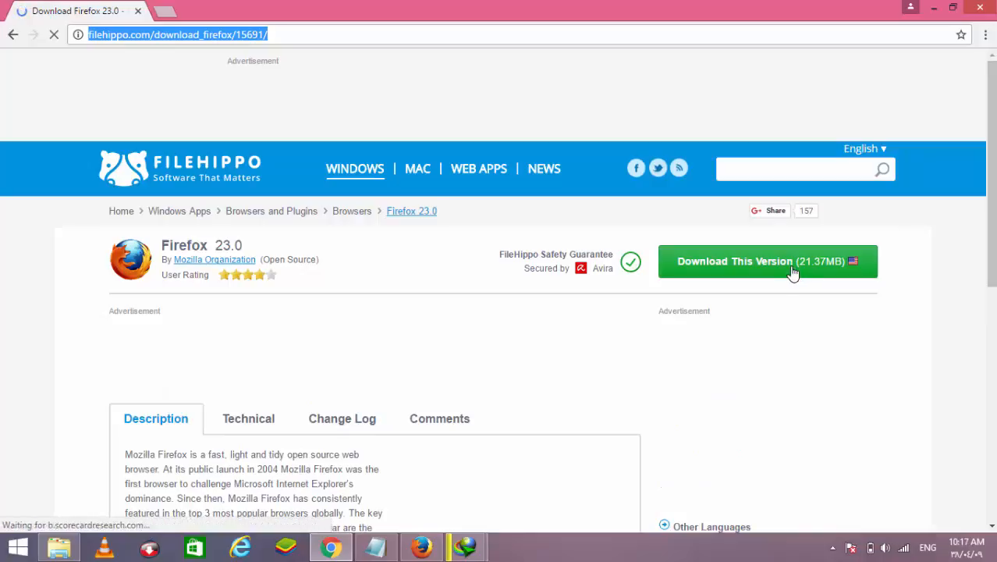
Step: Open the extensions list in the Chrome settings to check the IDM Integration Module
left_click(987, 35)
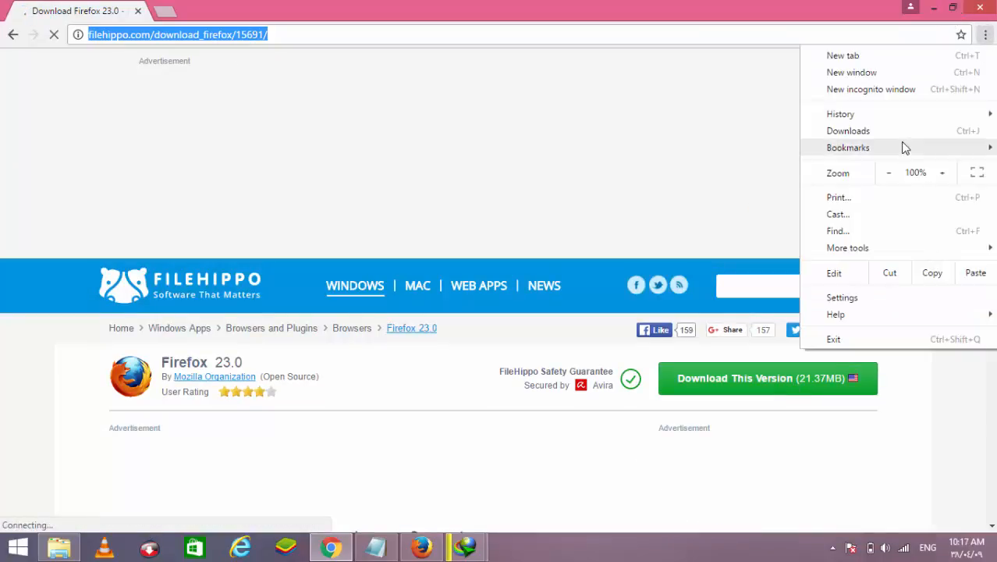
left_click(861, 295)
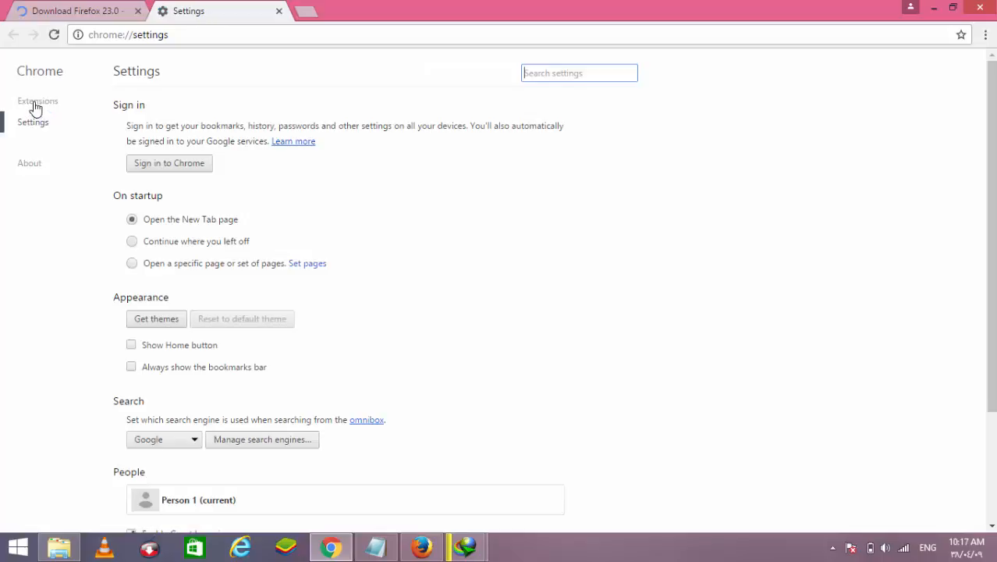
left_click(34, 107)
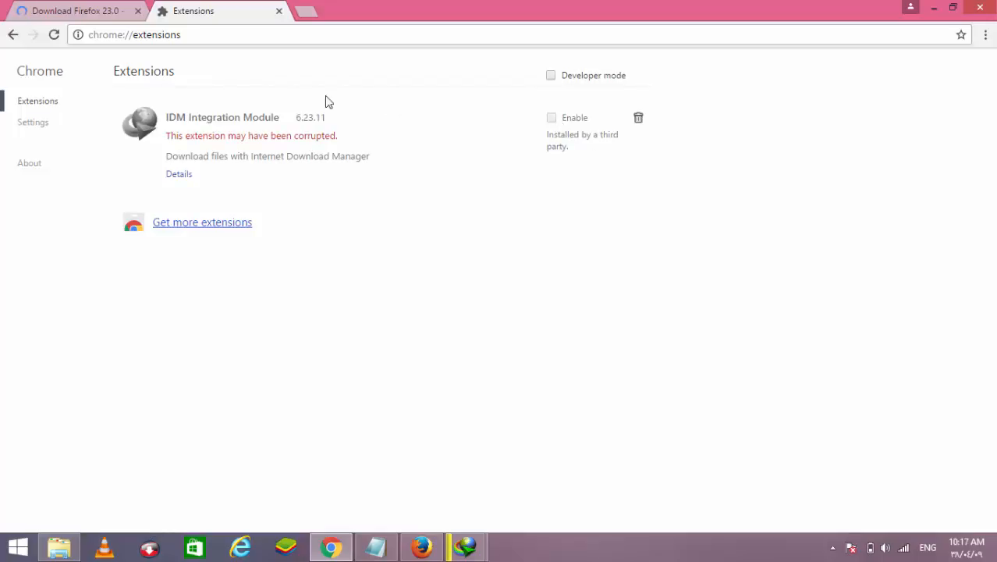
Step: Return to the FileHippo page and request the download of Firefox 23.0
left_click(105, 11)
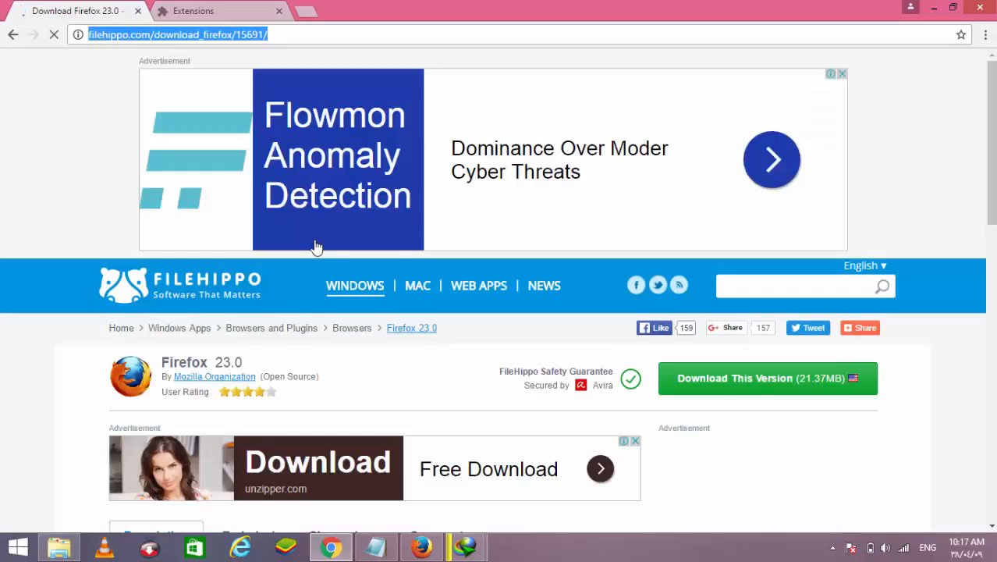
left_click(770, 384)
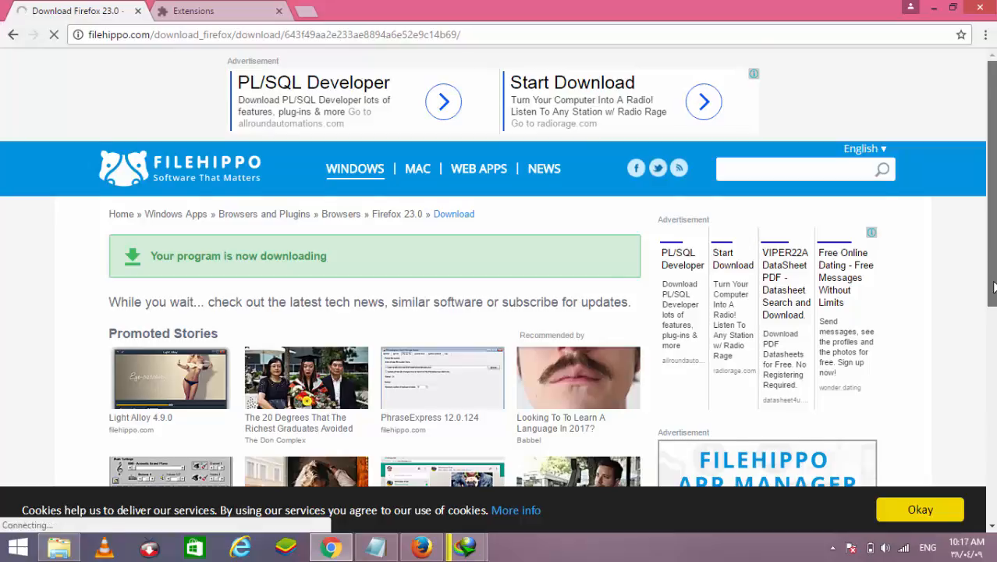
scroll(497, 267, "down", 2)
scroll(274, 212, "up", 1)
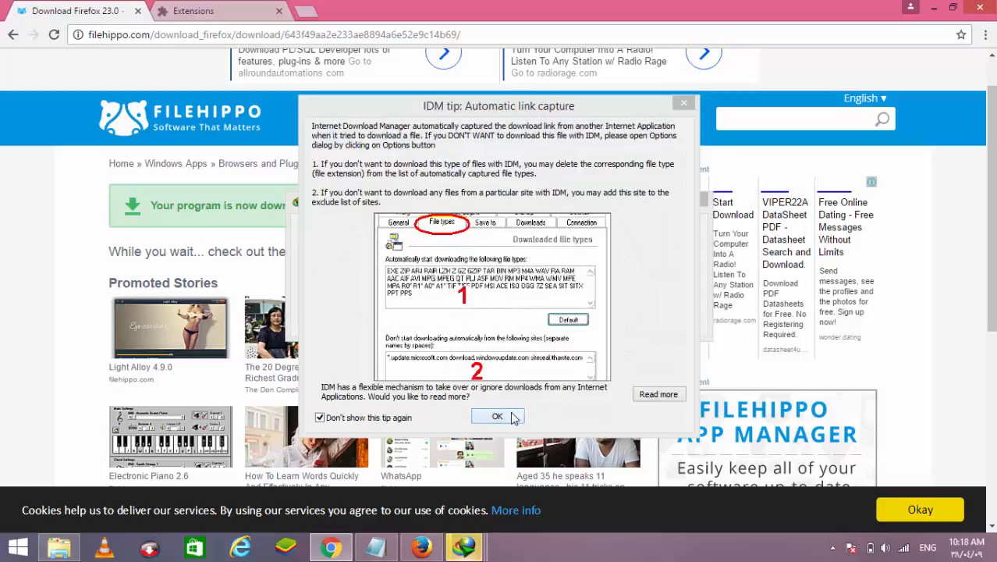
Step: Dismiss the link capture tip, start downloading Firefox Setup 23.0.exe into a newly created Programs folder, and close the download progress window
left_click(514, 417)
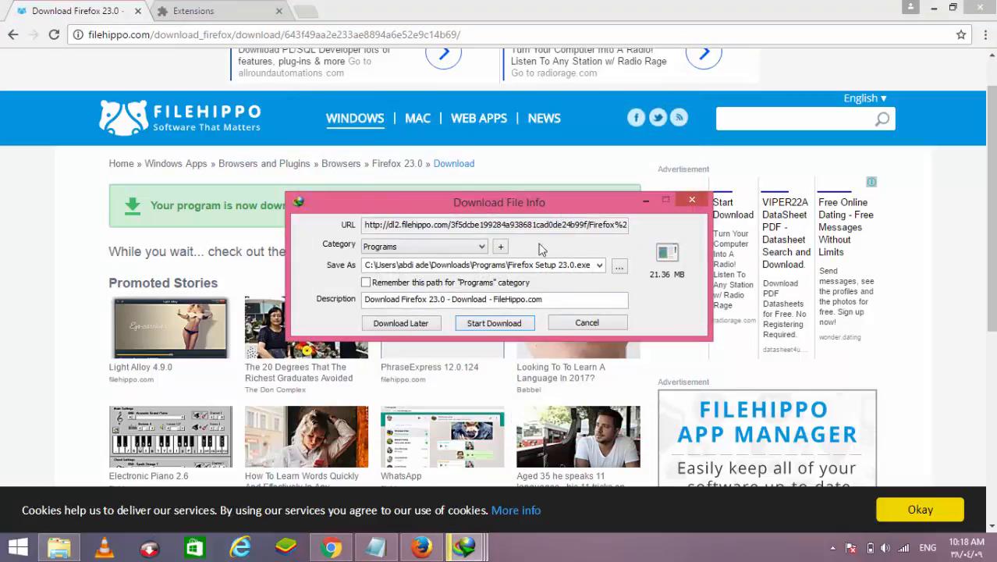
left_click(508, 323)
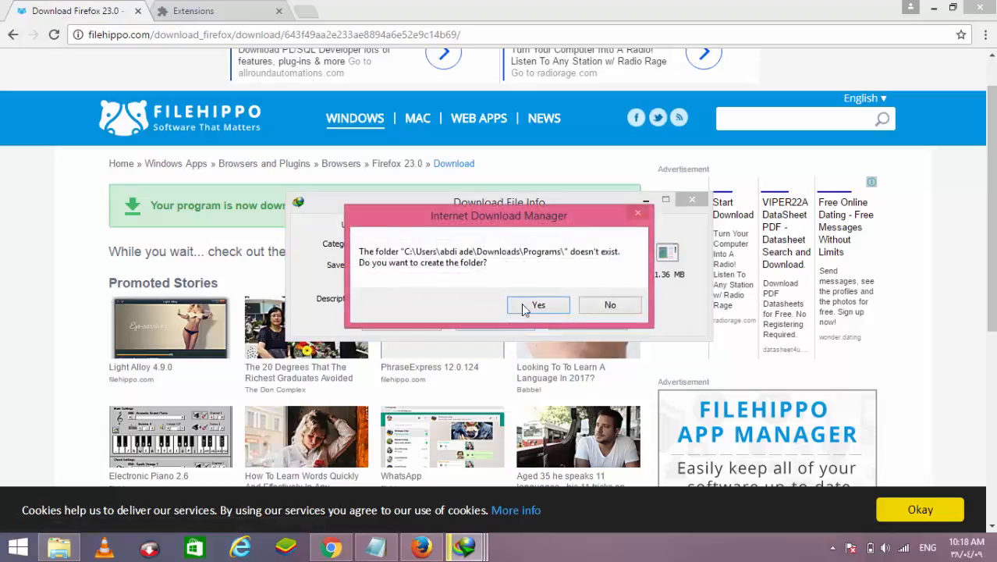
left_click(605, 305)
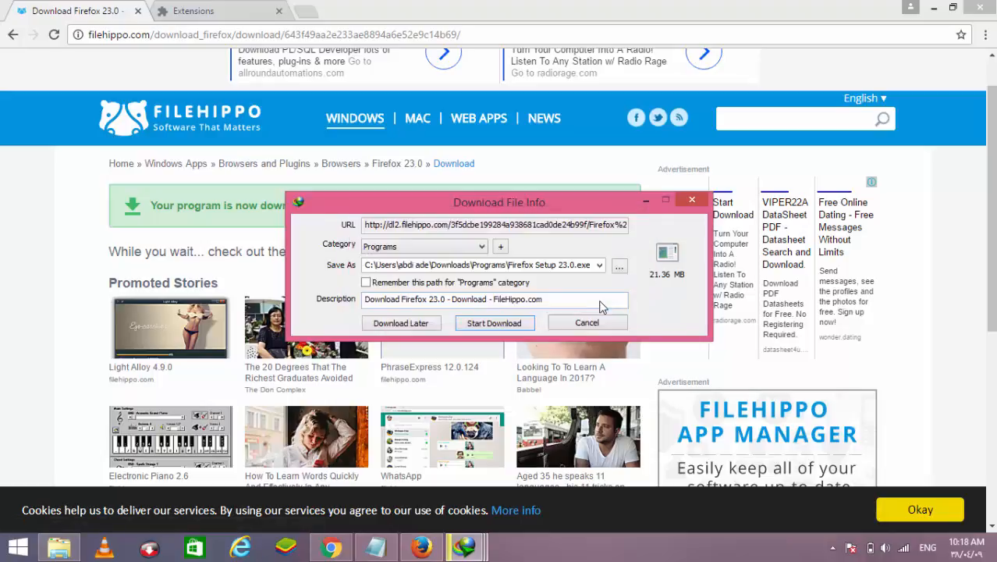
left_click(519, 323)
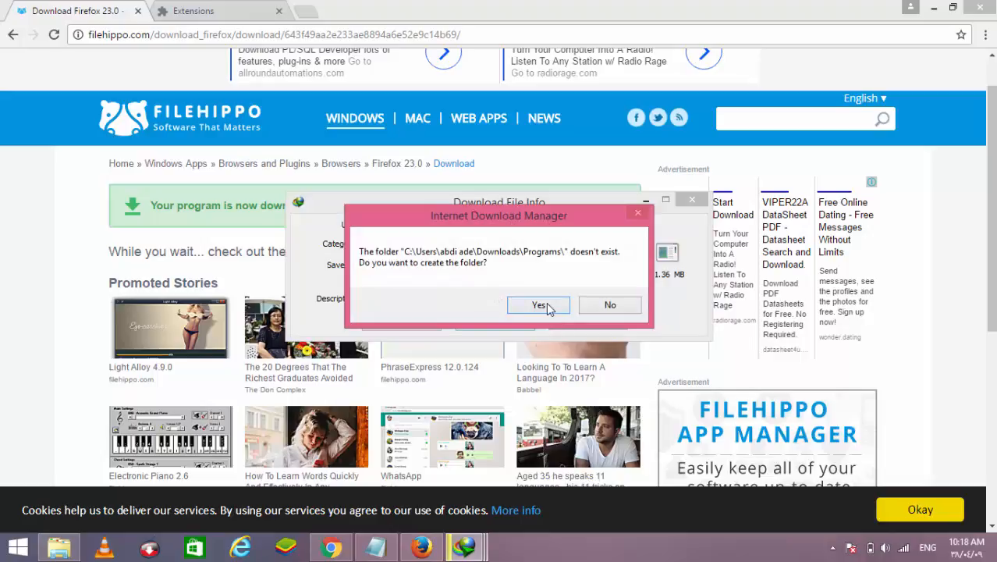
left_click(538, 305)
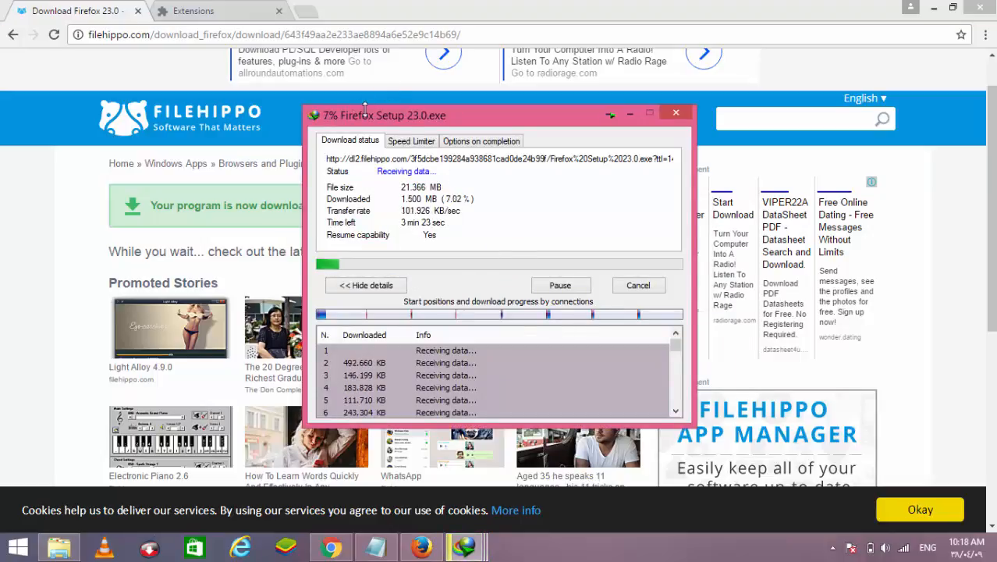
left_click(676, 113)
Step: Load youtube.com in place of the Chrome extensions page and close the FileHippo tab
left_click(234, 13)
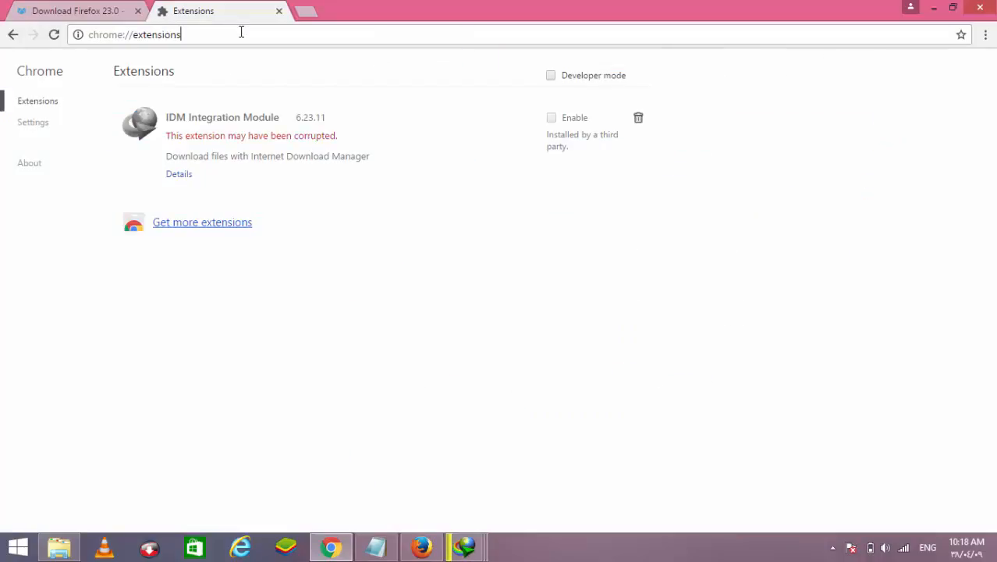
left_click(241, 32)
type("youtube.com")
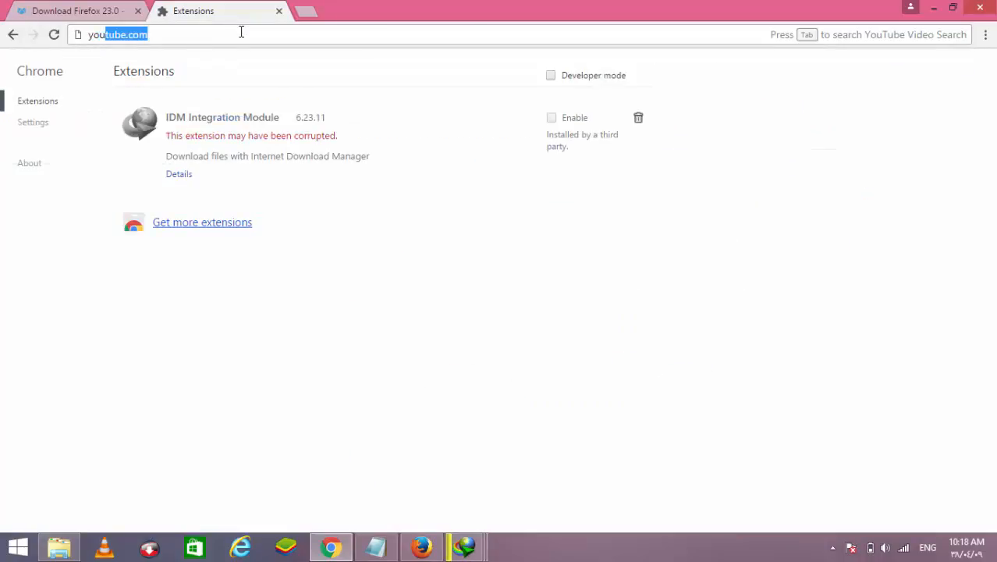
key("Return")
left_click(138, 11)
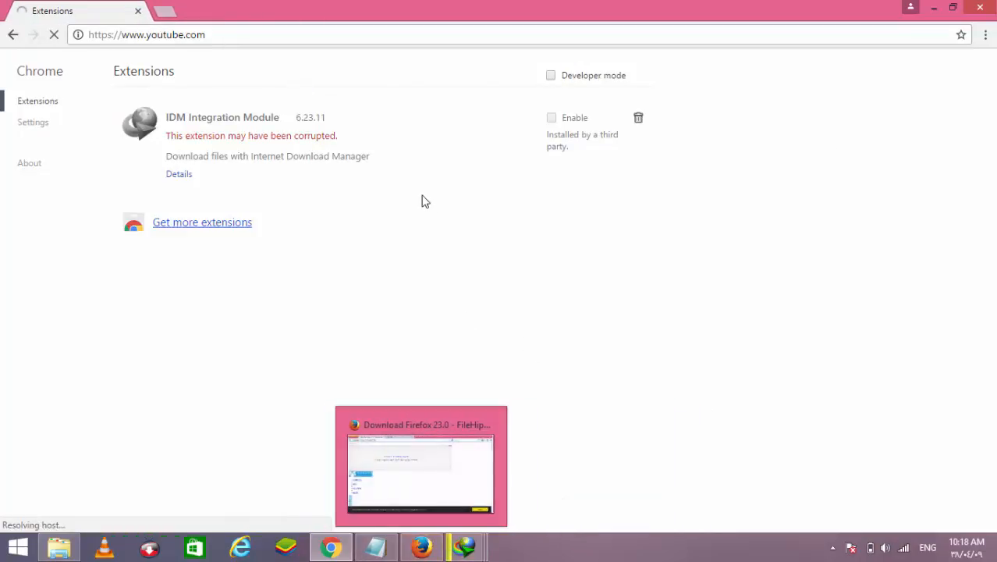
Step: Switch to Firefox and close it together with all its open tabs
left_click(421, 546)
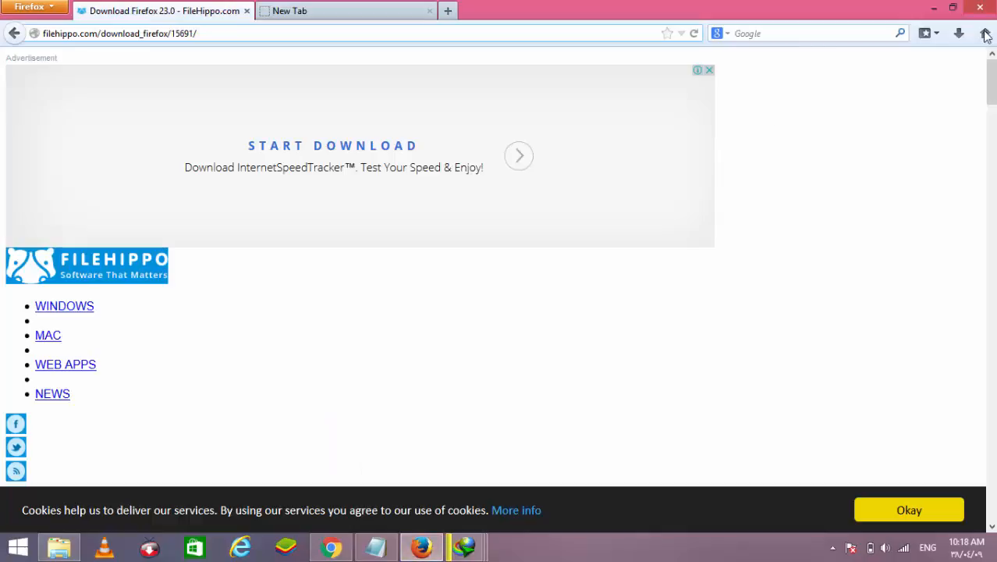
left_click(973, 13)
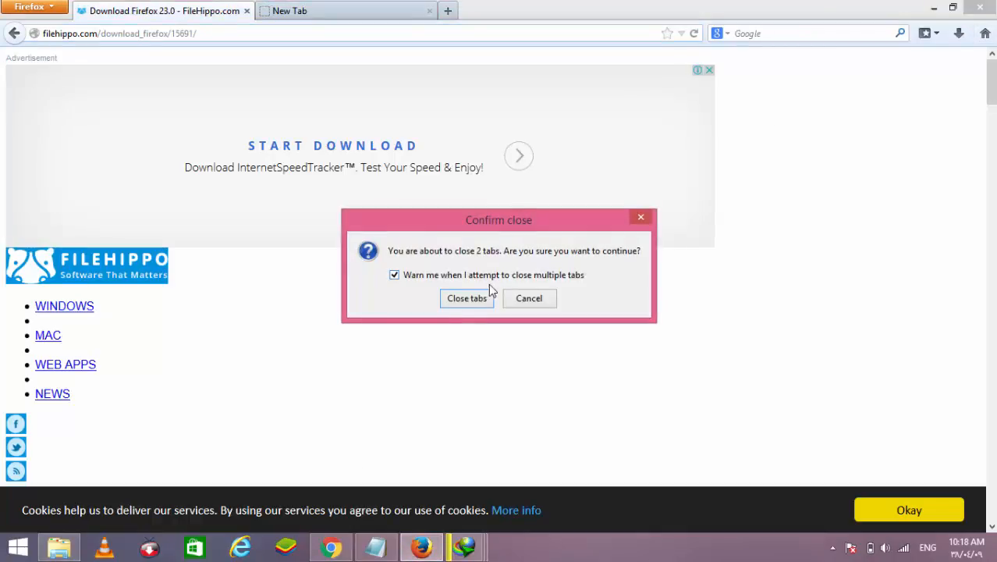
left_click(467, 298)
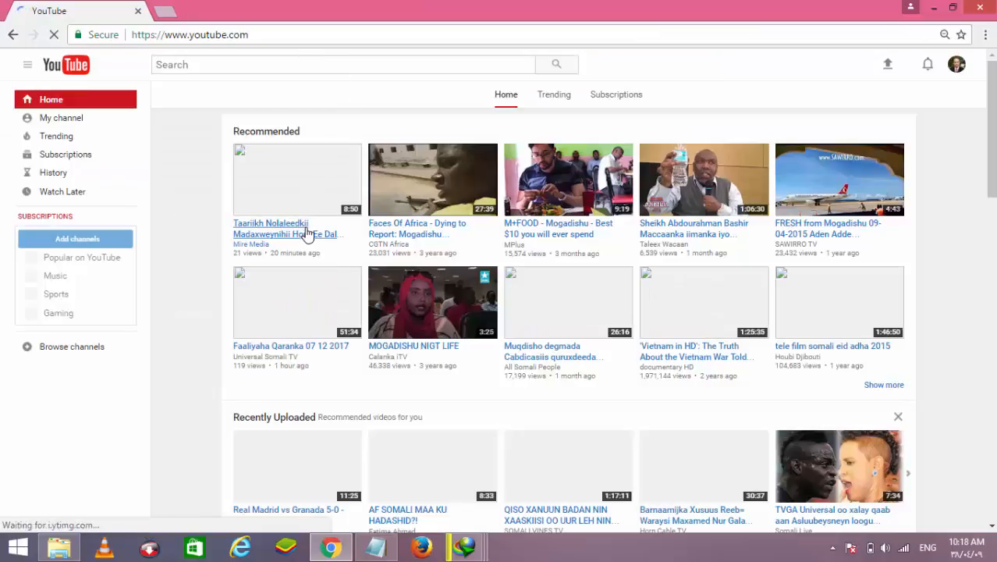
Step: Open the first recommended video on the YouTube home page and preview the open Internet Download Manager windows
left_click(295, 234)
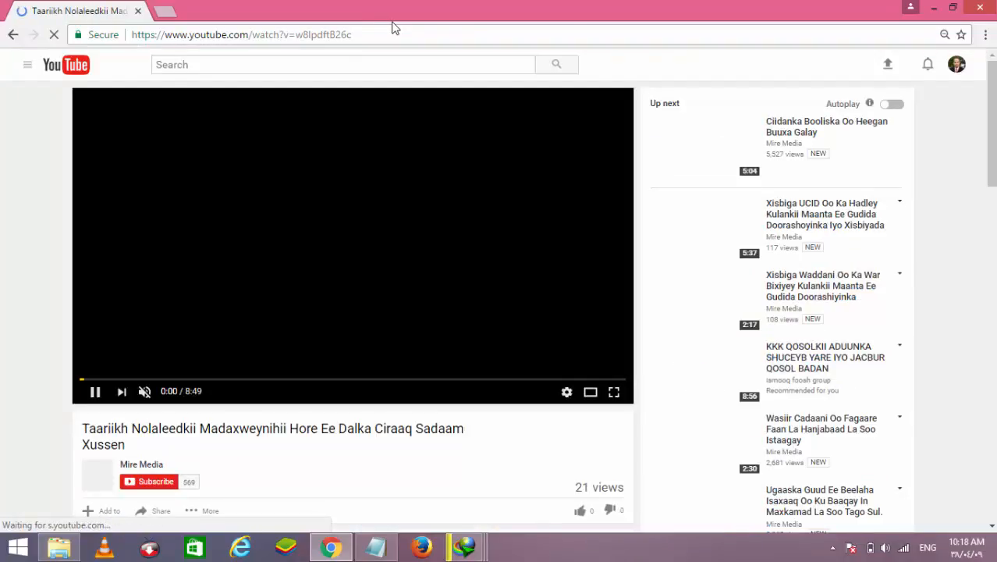
mouse_move(465, 547)
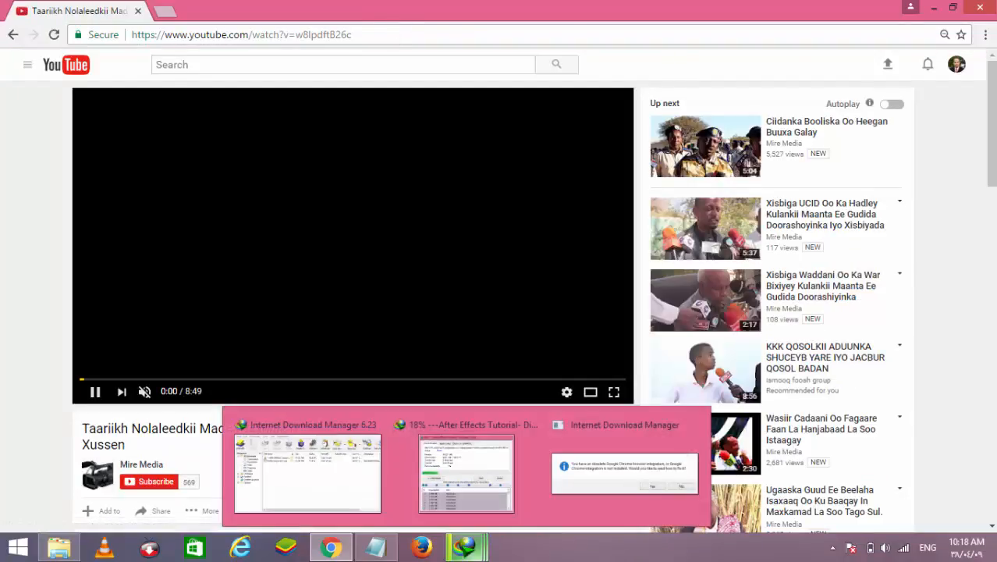